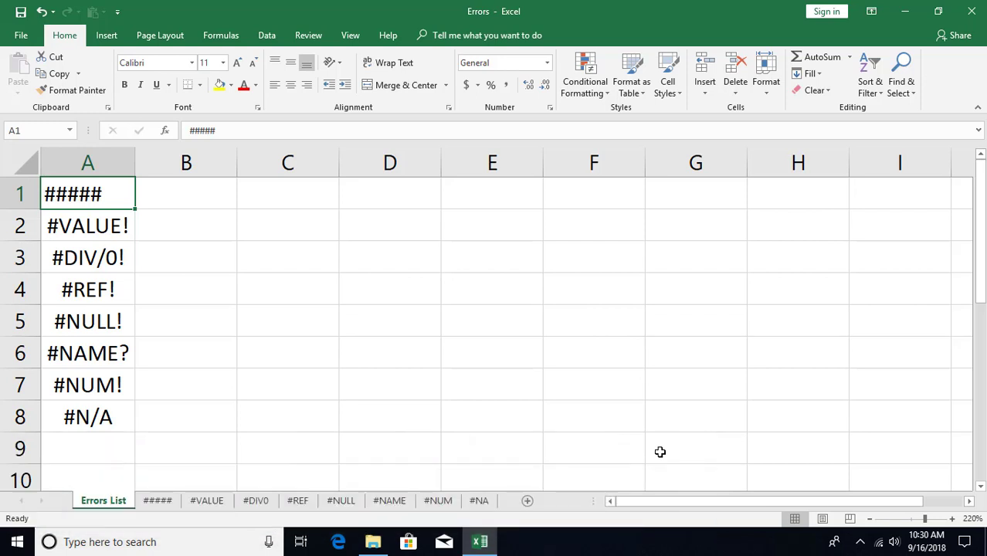
# Step: Review the error examples on the ##### and #VALUE sheets, including cell C3's formula and error-checking options on #VALUE
pyautogui.click(159, 501)
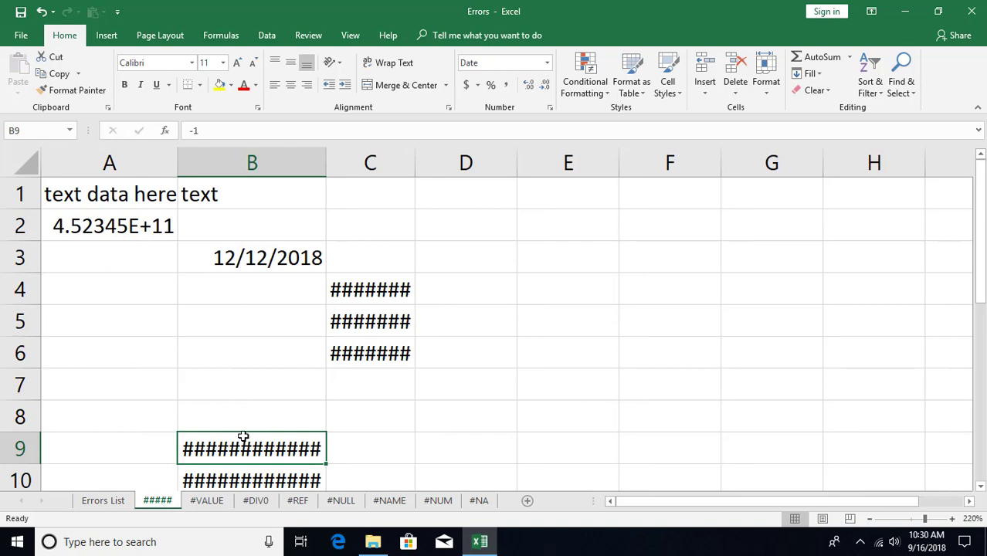
pyautogui.scroll(-1, 235, 444)
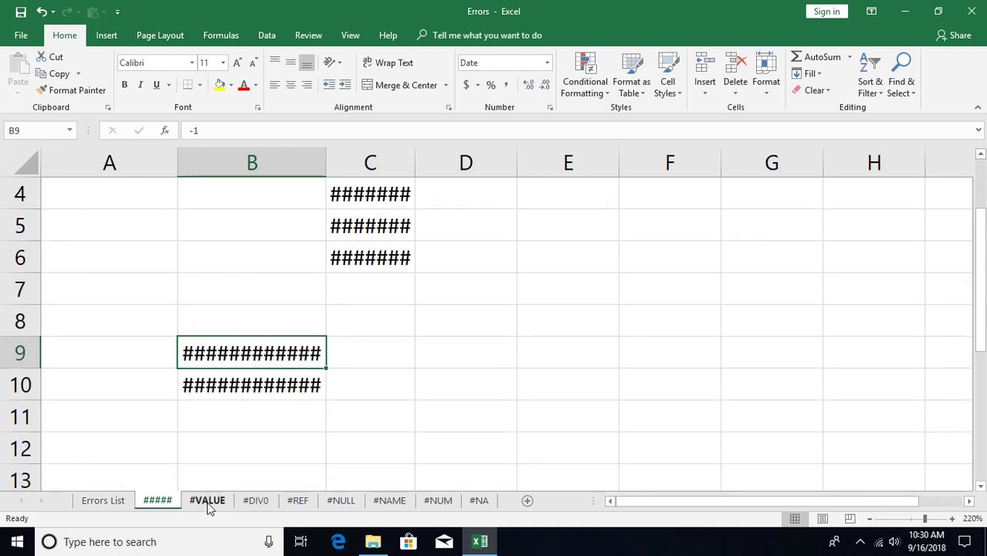
pyautogui.click(207, 502)
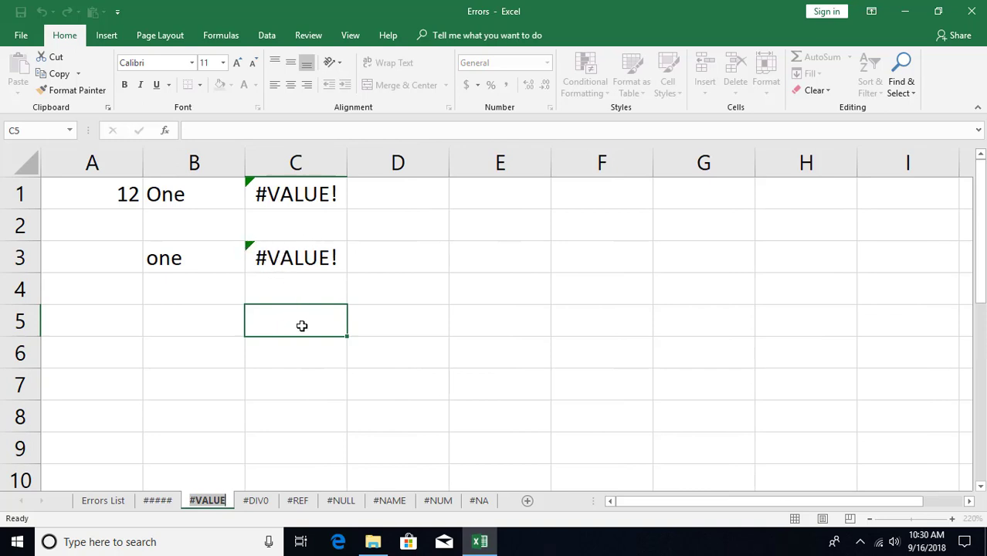
pyautogui.doubleClick(300, 259)
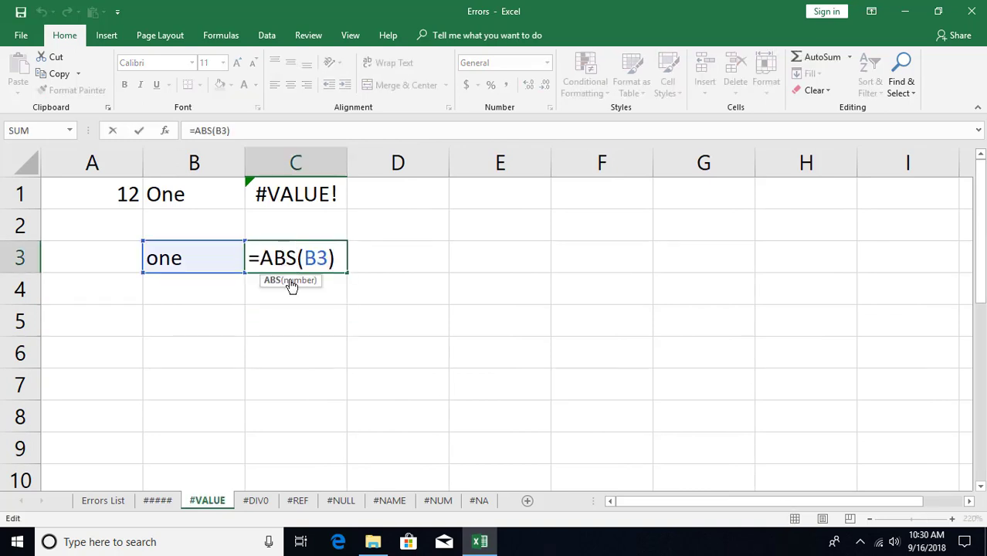
pyautogui.press('Escape')
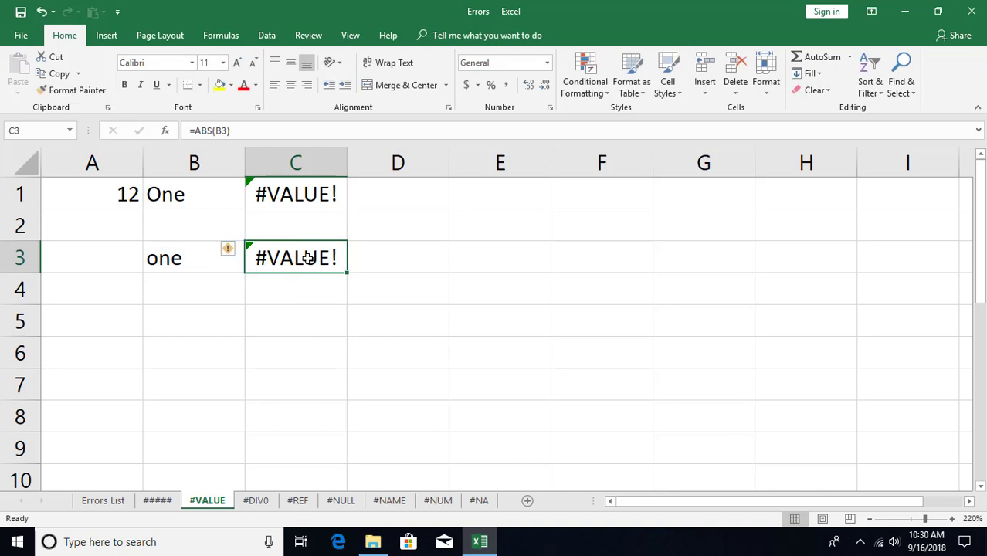
pyautogui.click(233, 249)
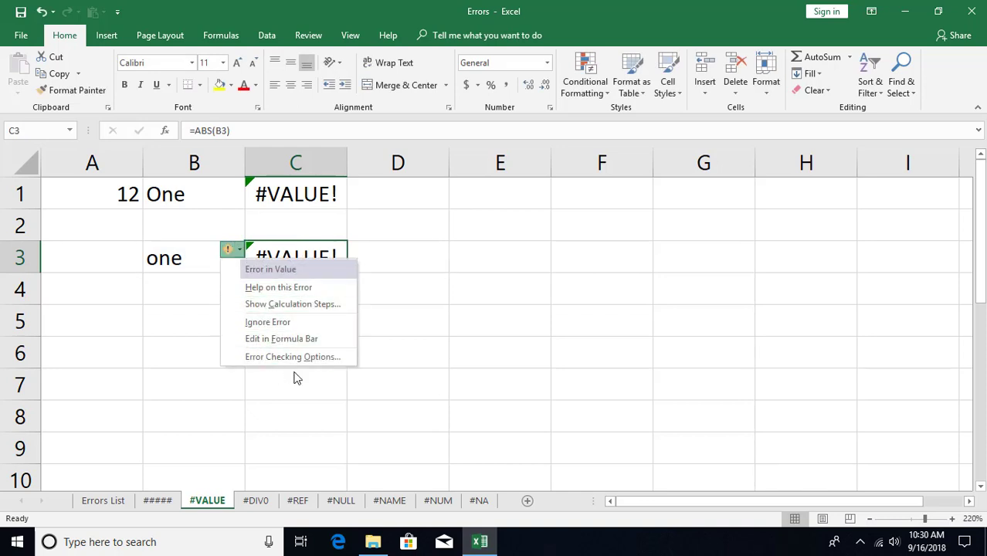
pyautogui.click(394, 293)
# Step: Review the error examples on the #DIV0, #REF, #NULL, #NAME, #NUM and #NA sheets in turn
pyautogui.click(250, 503)
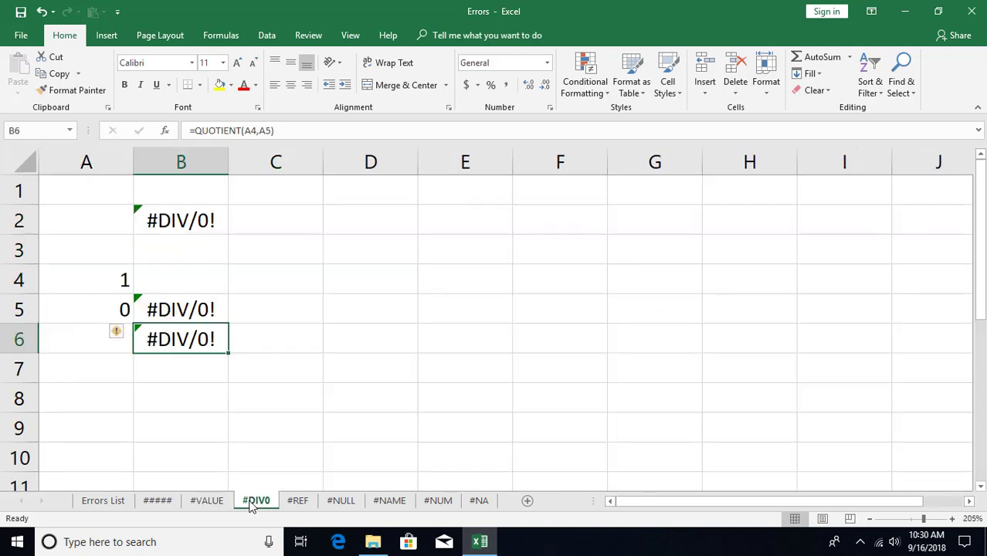
pyautogui.click(297, 503)
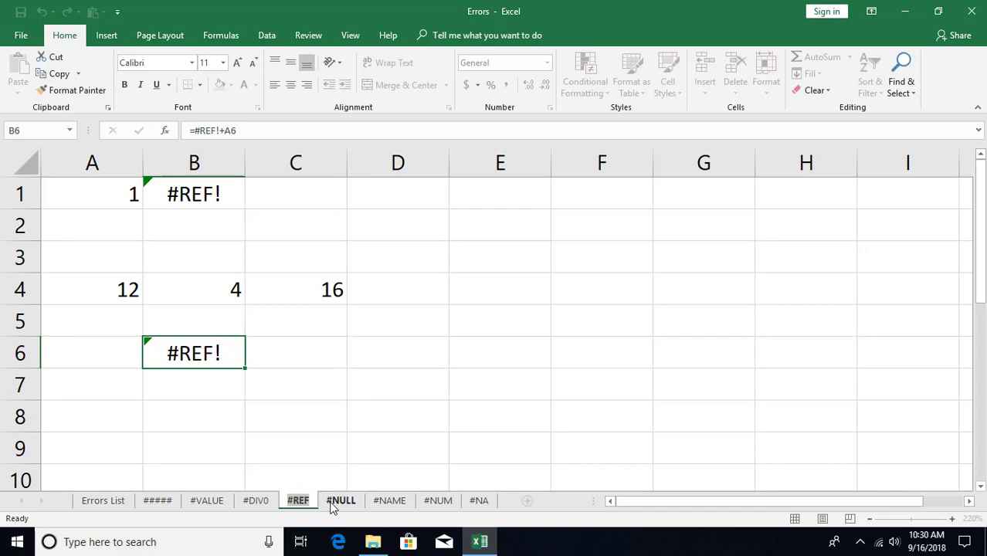
pyautogui.click(334, 503)
pyautogui.click(380, 501)
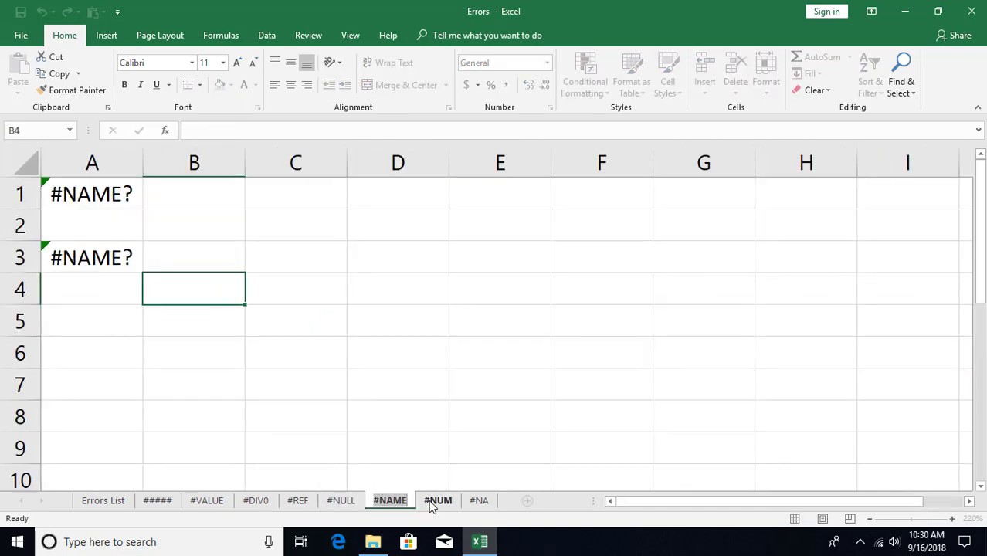
pyautogui.click(430, 502)
pyautogui.doubleClick(479, 500)
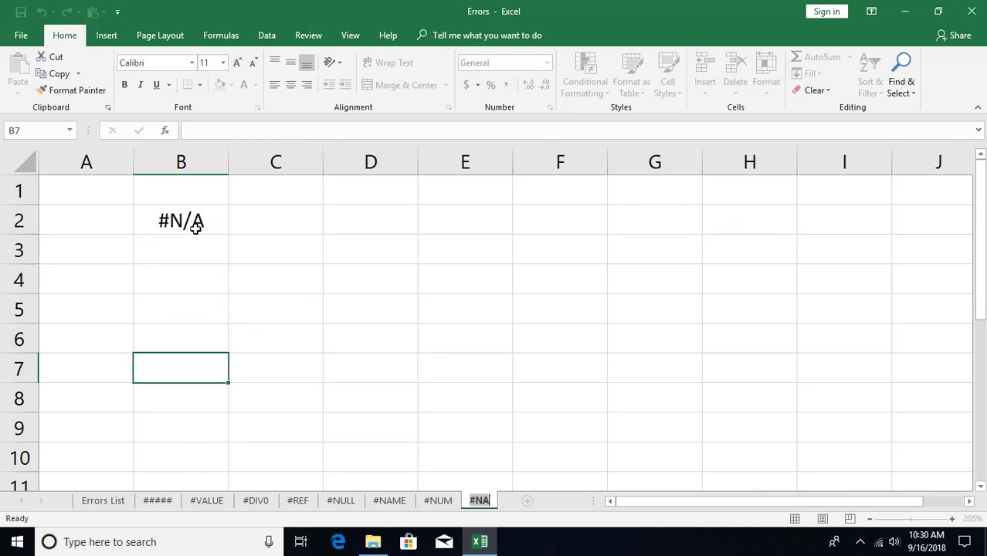
# Step: Return to the #VALUE sheet and inspect cell C3's formula and its error-checking options
pyautogui.click(204, 501)
pyautogui.click(287, 313)
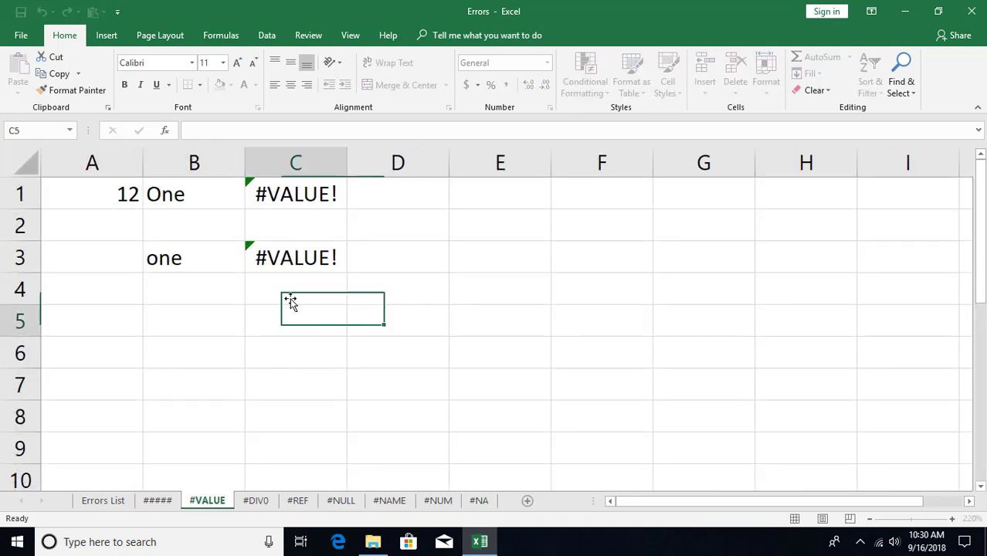
pyautogui.doubleClick(289, 258)
pyautogui.hotkey('ctrl', 'Return')
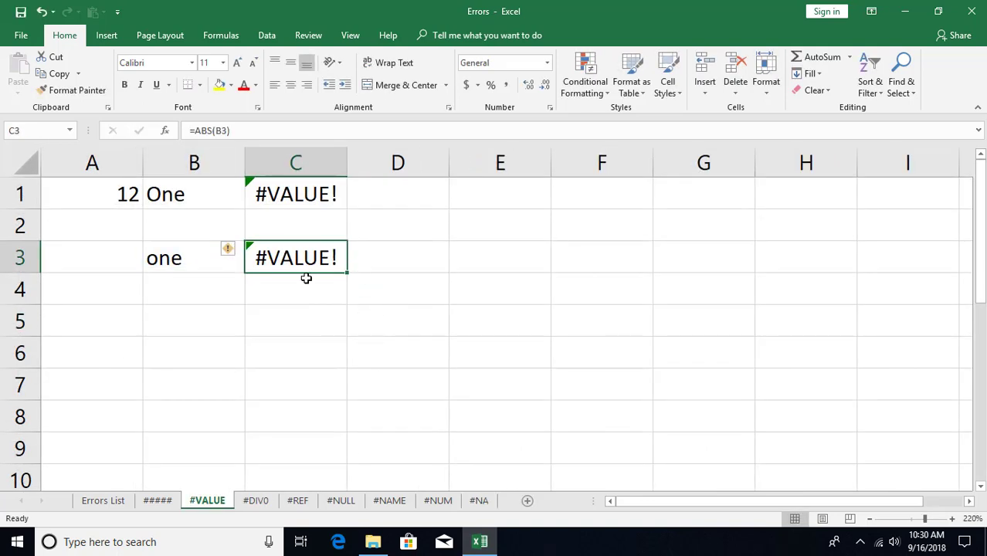
pyautogui.click(230, 249)
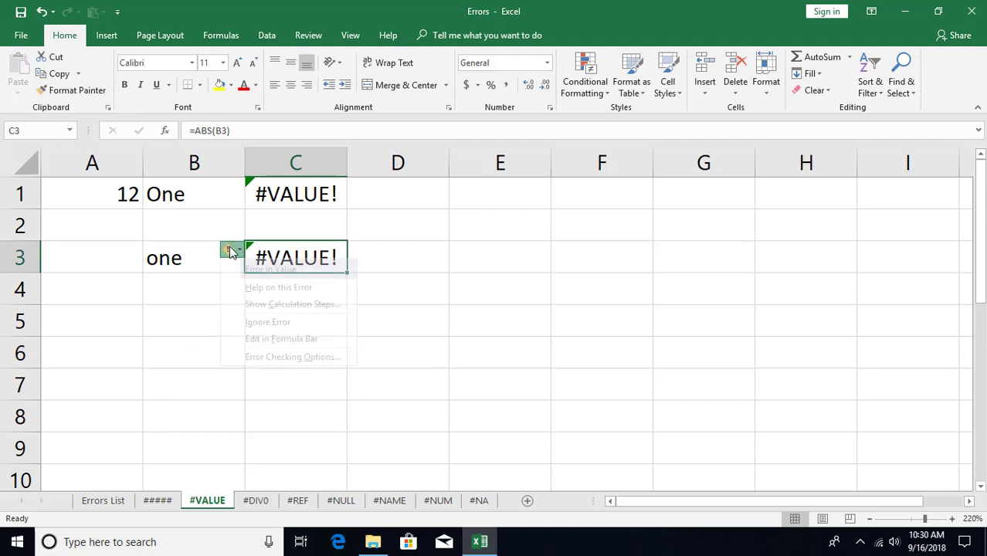
pyautogui.click(375, 258)
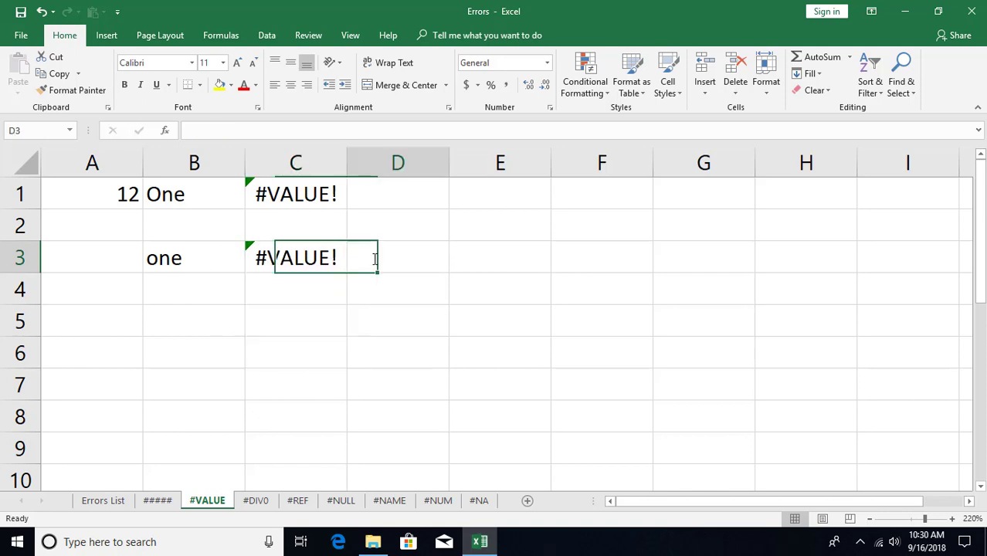
# Step: Check cell C3's formula again and go through its list of error-checking options without choosing any
pyautogui.doubleClick(306, 257)
pyautogui.press('Escape')
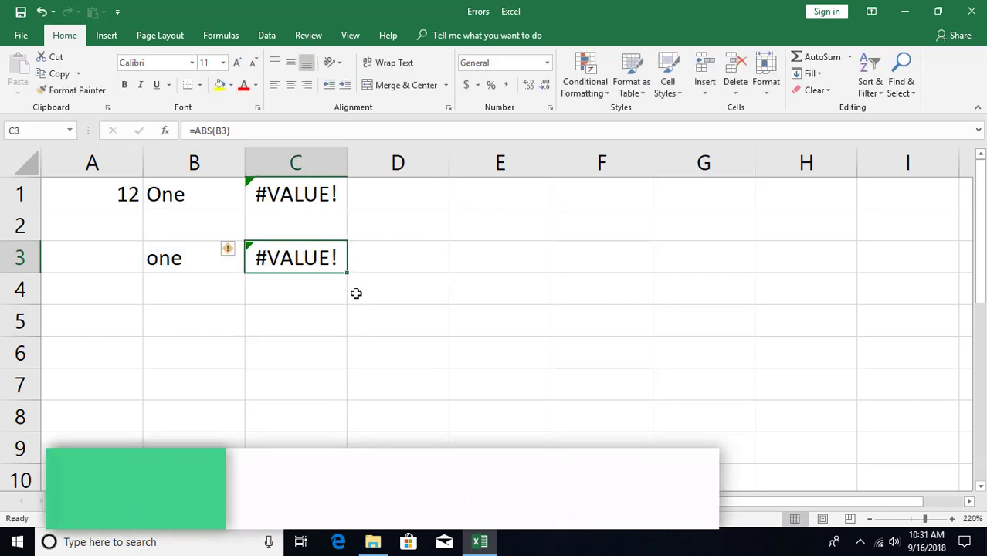
pyautogui.hotkey('alt', 'shift', 'F10')
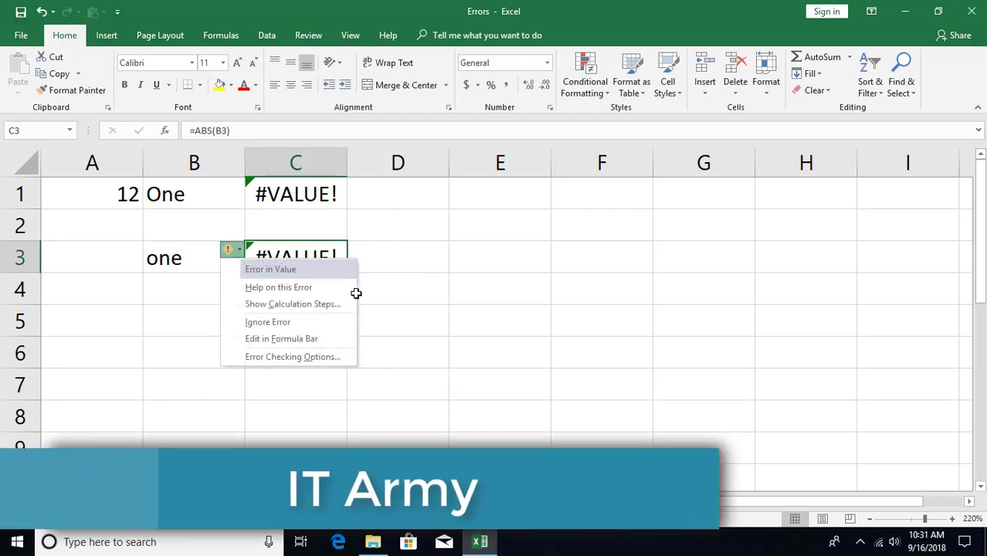
pyautogui.press('Down')
pyautogui.press('Down')
pyautogui.press('Down')
pyautogui.press('Down')
pyautogui.press('Escape')
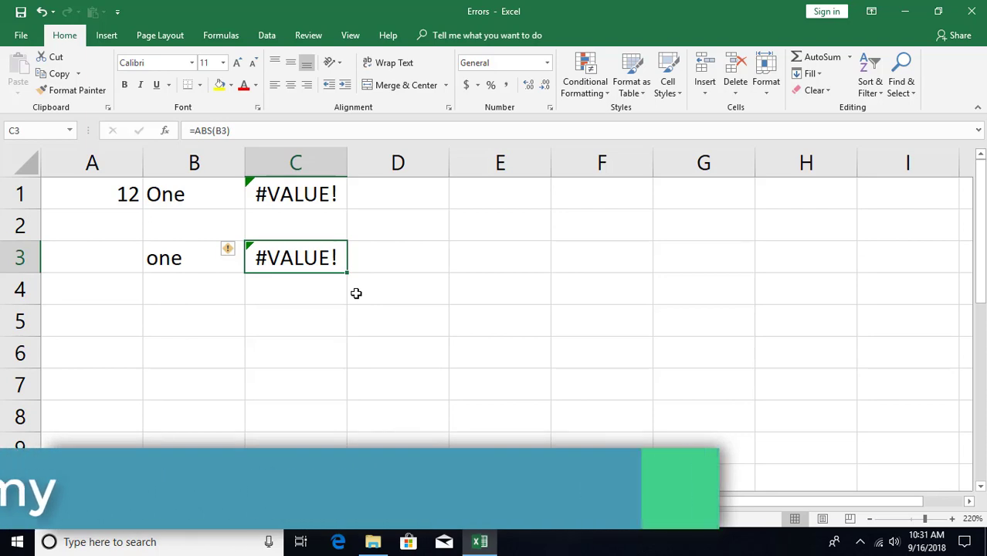
# Step: Launch the On-Screen Keyboard with the osk command and move it below row 3 so cell C3 is uncovered
pyautogui.press('super+r')
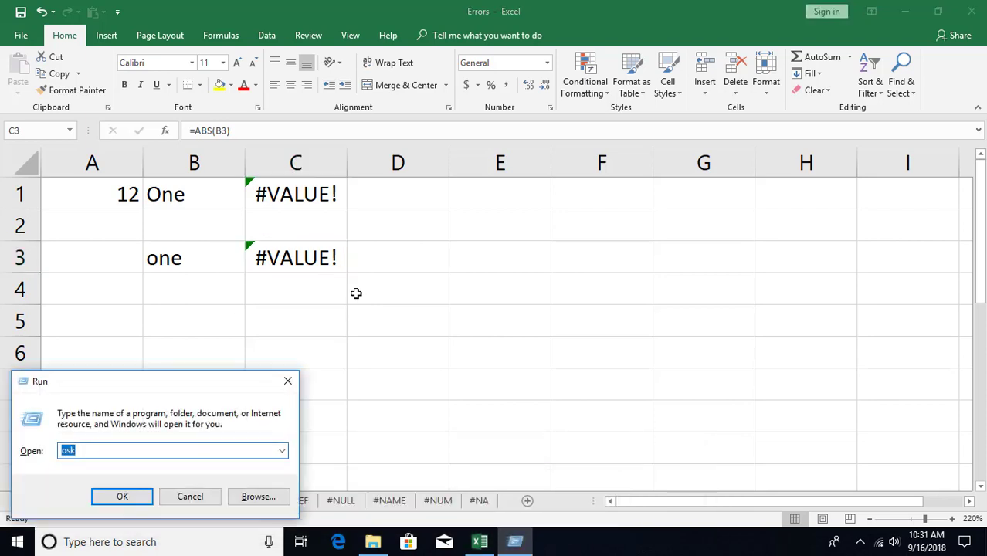
pyautogui.write('osk')
pyautogui.press('Return')
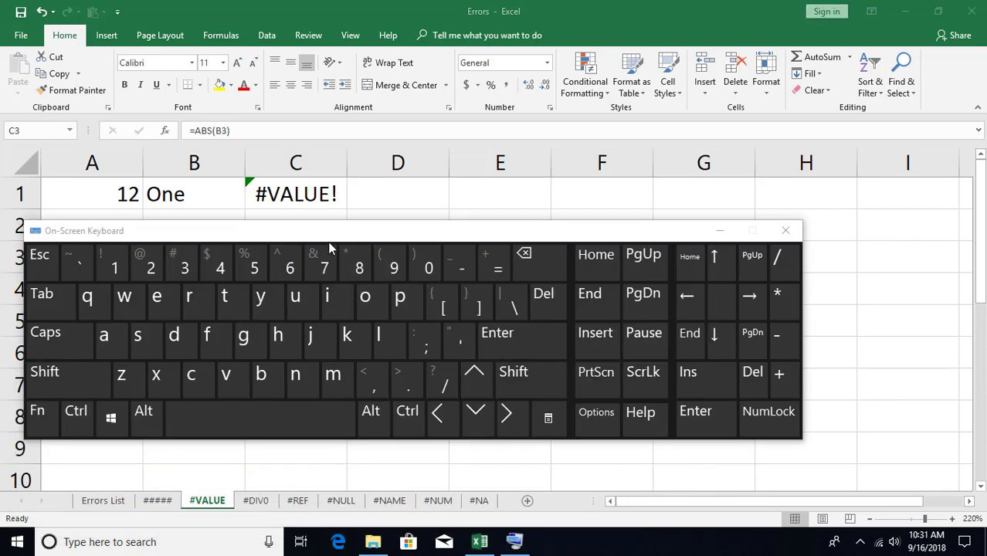
pyautogui.moveTo(329, 247); pyautogui.dragTo(562, 311)
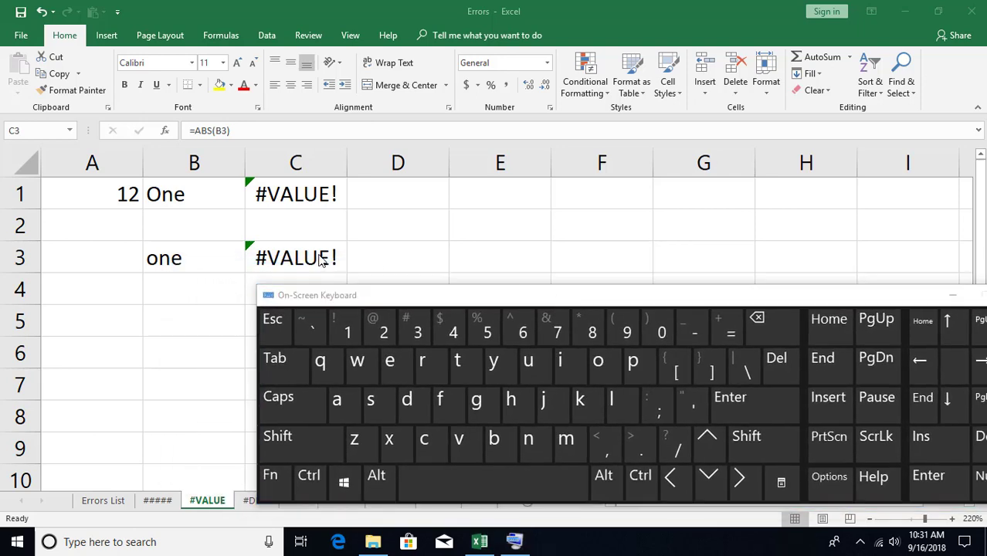
# Step: Try to show cell C3's error-checking options from the On-Screen Keyboard, moving the keyboard clear of column C
pyautogui.click(305, 256)
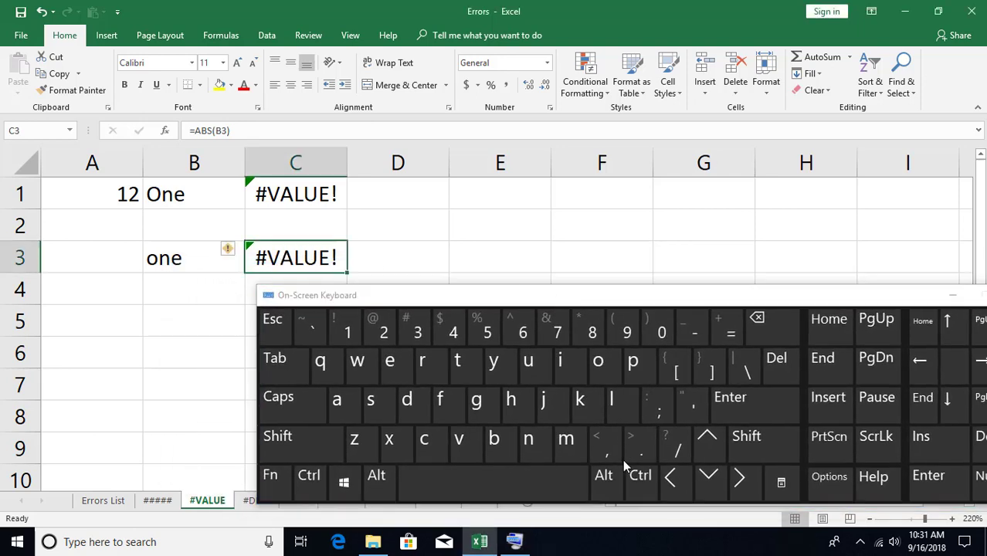
pyautogui.click(378, 479)
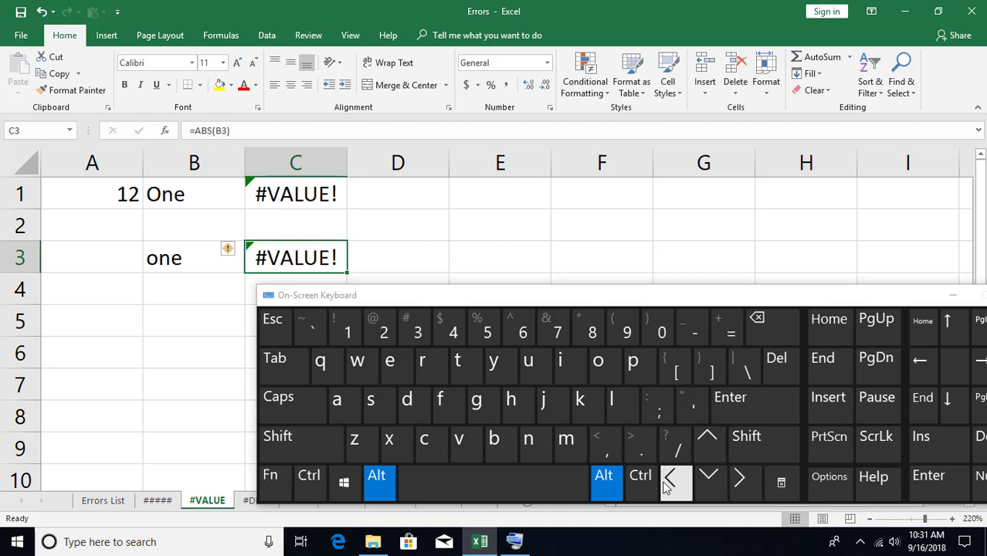
pyautogui.click(789, 482)
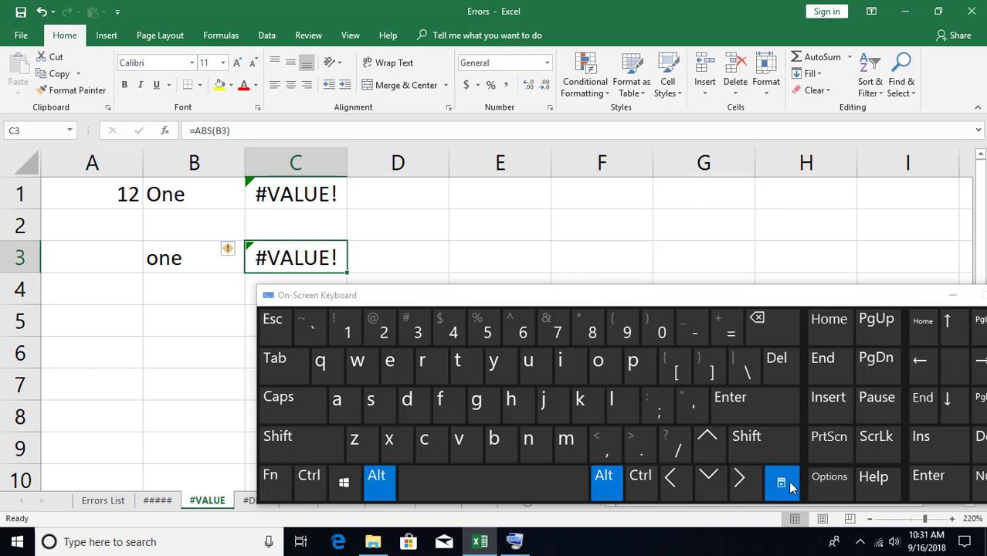
pyautogui.click(468, 295)
pyautogui.moveTo(467, 295); pyautogui.dragTo(577, 216)
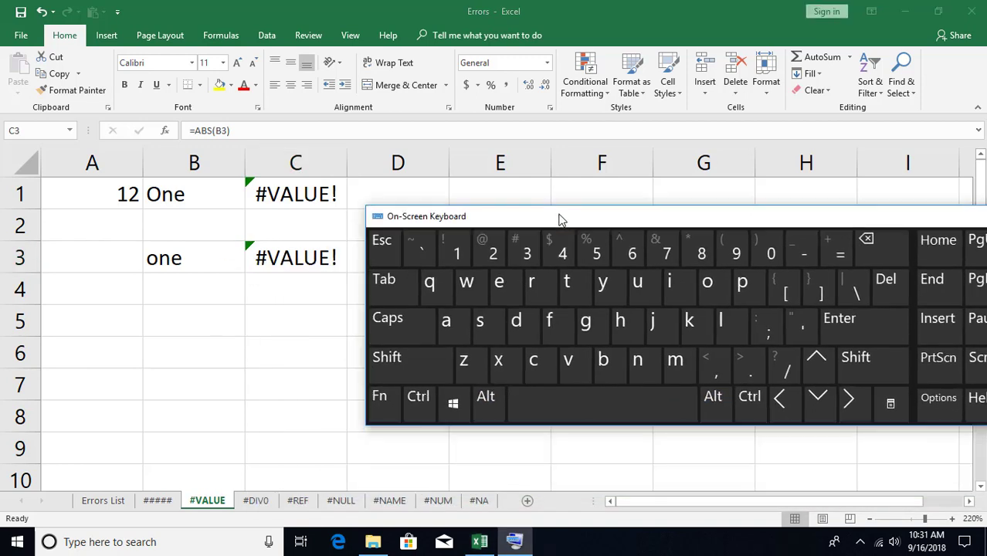
pyautogui.click(479, 407)
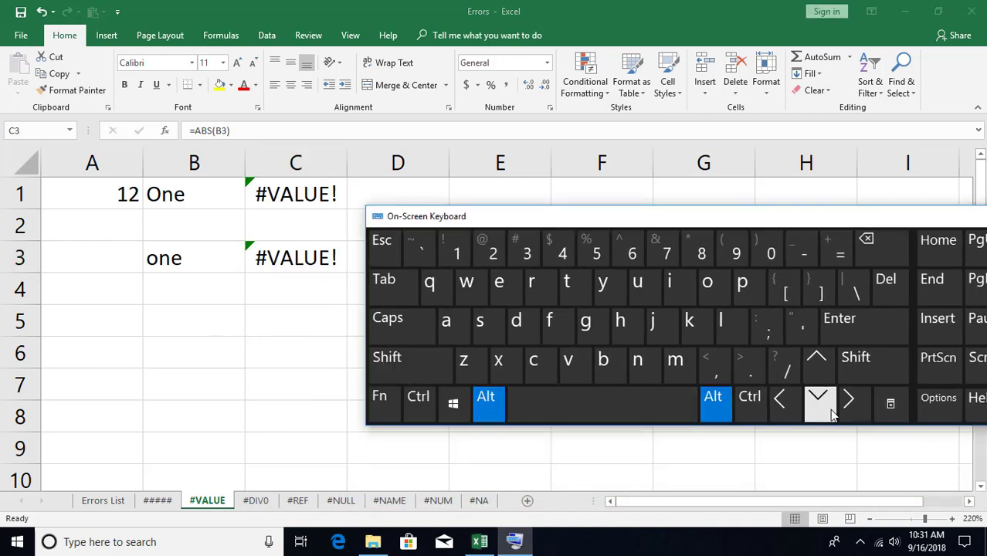
pyautogui.click(888, 405)
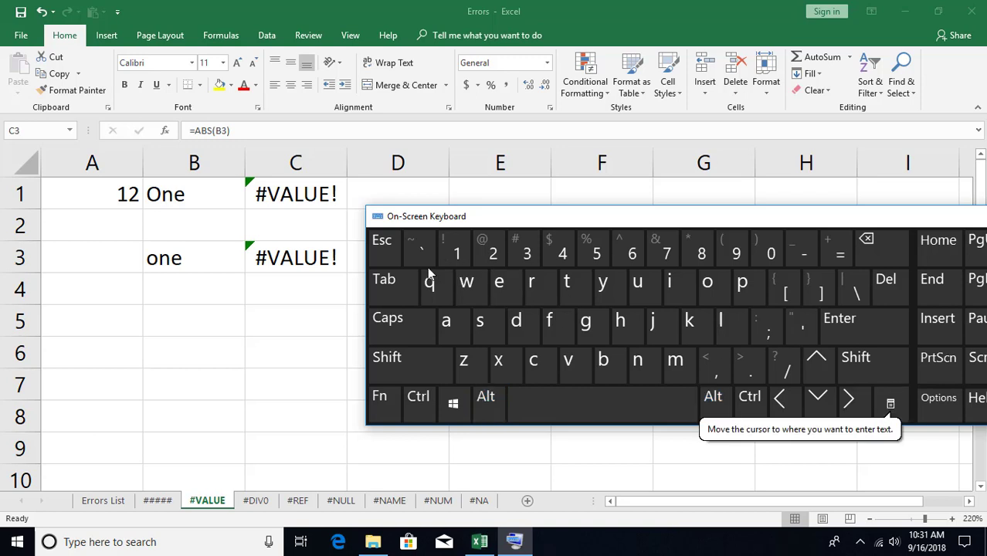
# Step: Select cell C3 and show its error-checking options using the On-Screen Keyboard
pyautogui.click(301, 259)
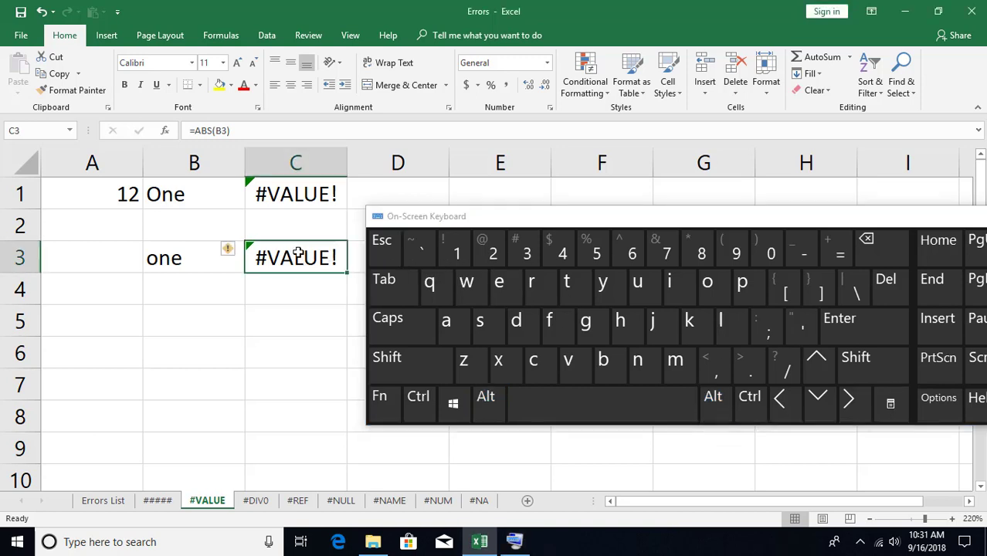
pyautogui.click(498, 405)
pyautogui.click(888, 405)
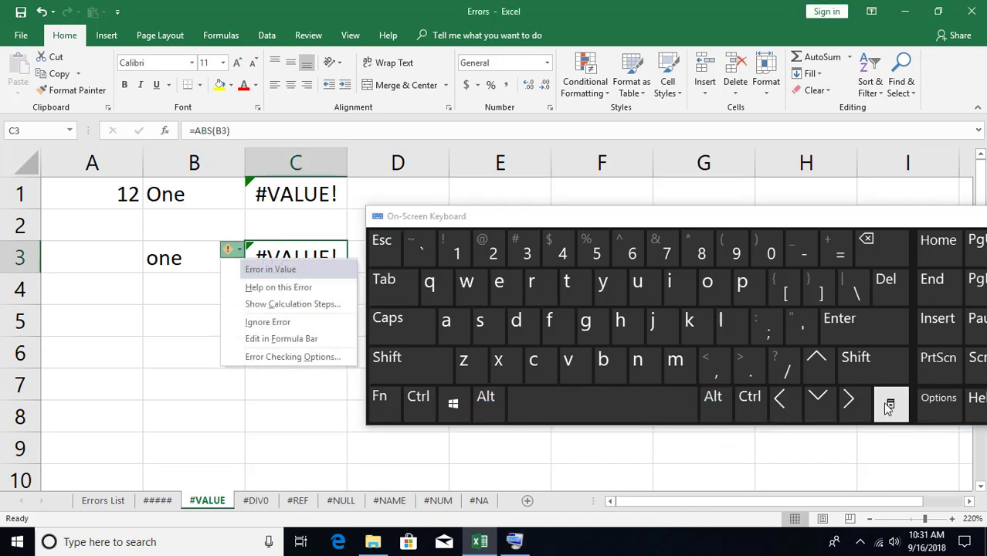
# Step: Show cell C3's error-checking options again with the function-key shortcut on the On-Screen Keyboard
pyautogui.click(412, 370)
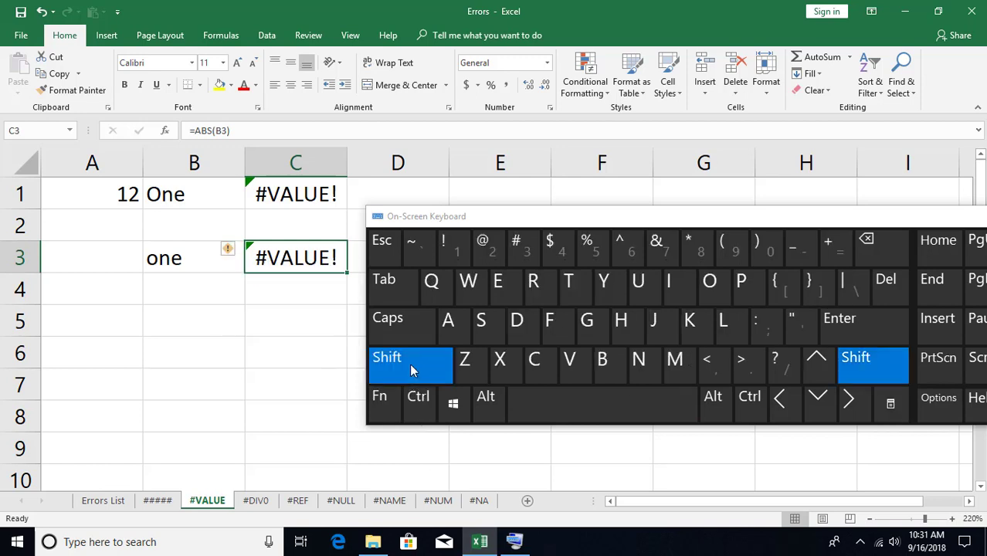
pyautogui.click(486, 403)
pyautogui.click(379, 402)
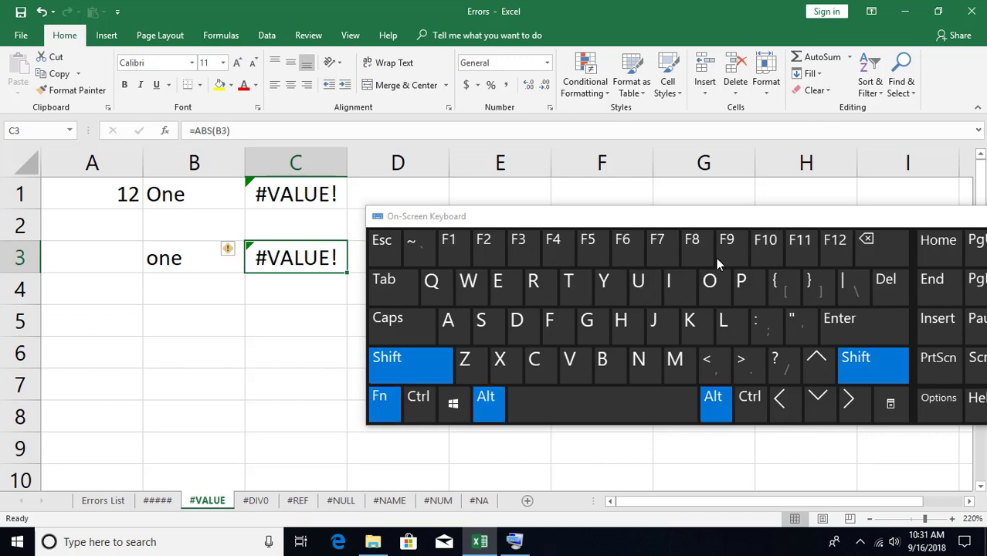
pyautogui.click(764, 249)
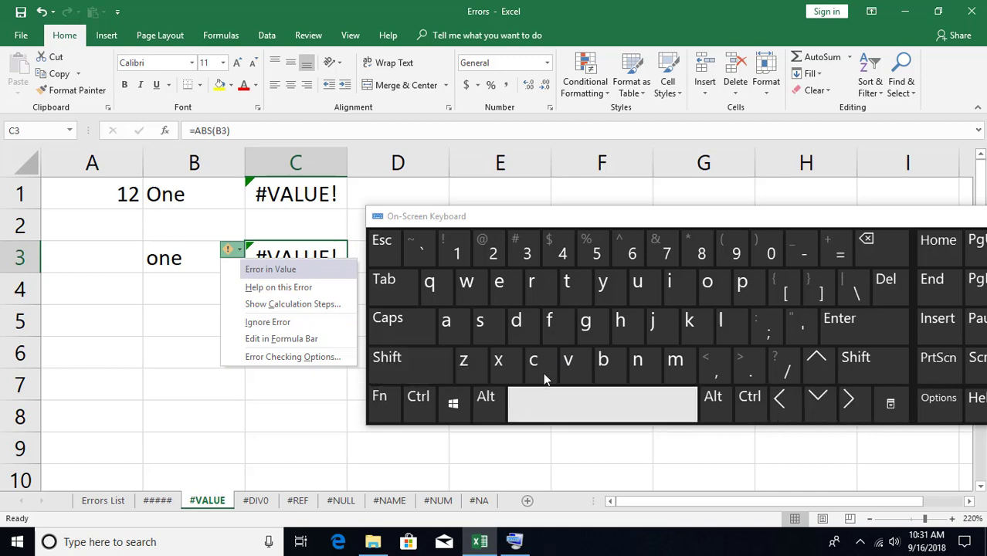
# Step: Bring the On-Screen Keyboard fully into view and close it
pyautogui.moveTo(955, 217); pyautogui.dragTo(657, 217)
pyautogui.click(823, 226)
pyautogui.click(823, 226)
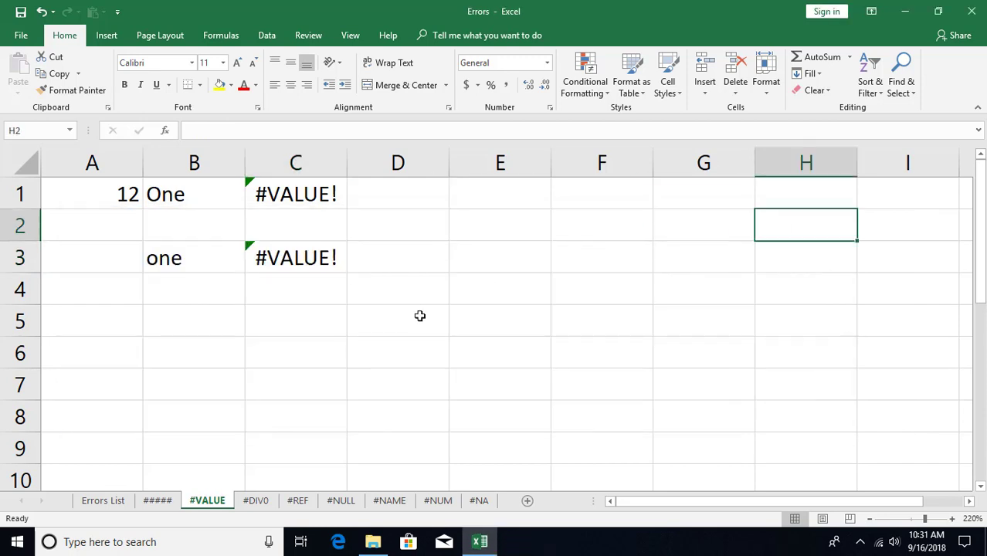
# Step: Open the help article on cell C3's error and read how to correct a #VALUE! error
pyautogui.click(297, 258)
pyautogui.click(239, 248)
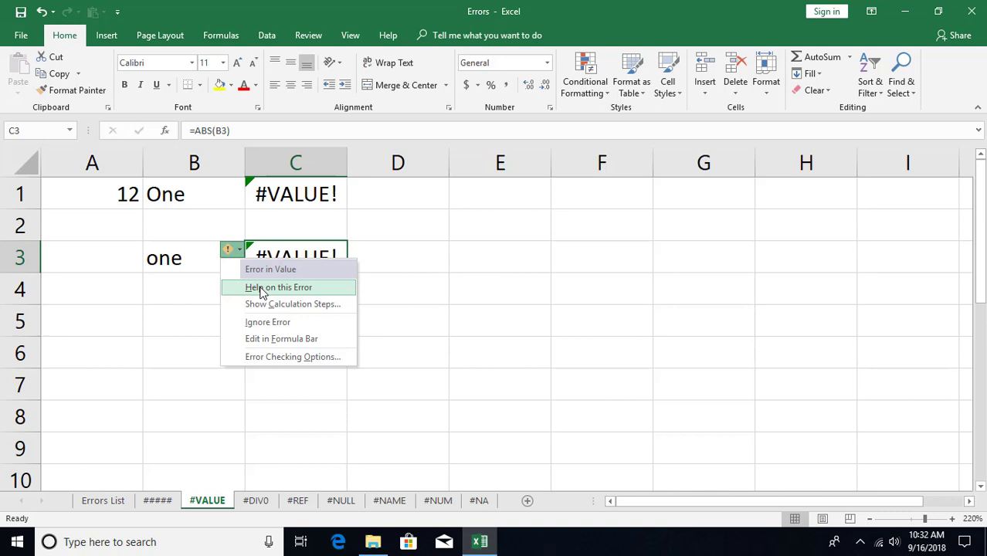
pyautogui.click(263, 287)
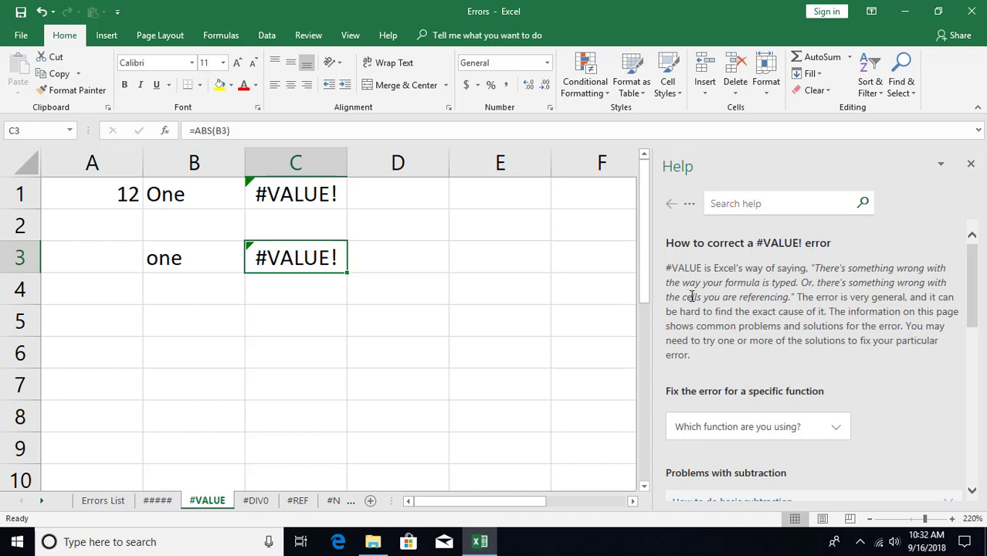
pyautogui.scroll(-5, 850, 301)
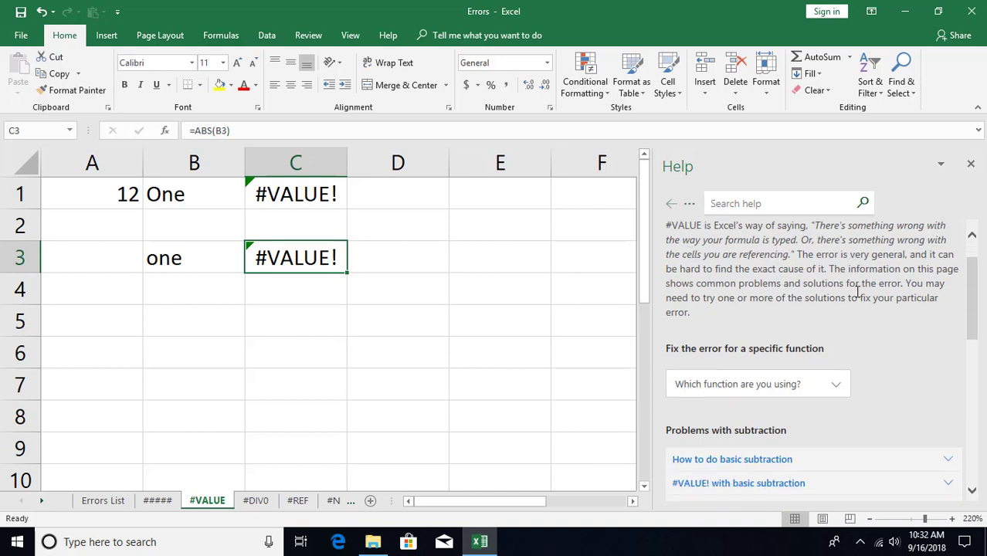
# Step: Review the function list and the suggested solutions in the #VALUE! help article, and close the help
pyautogui.click(850, 300)
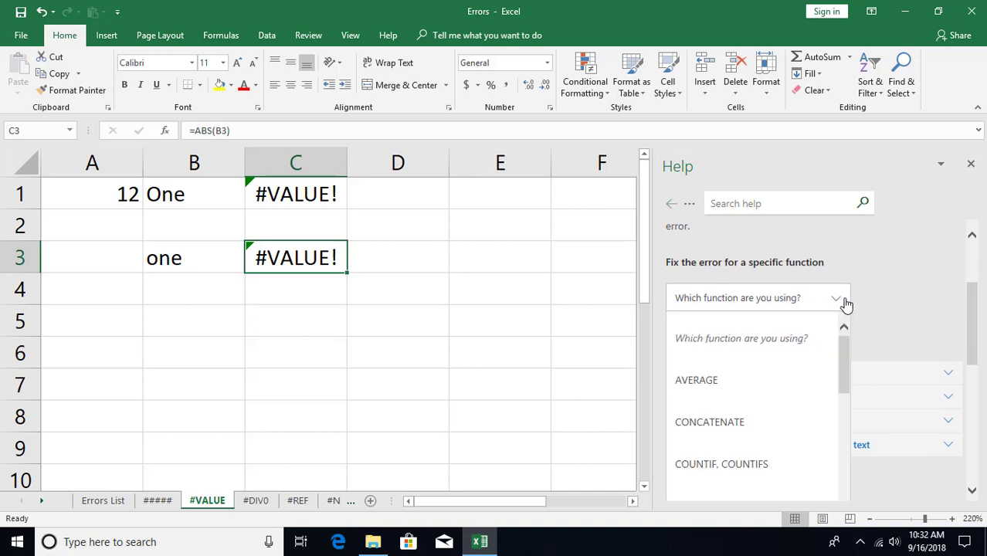
pyautogui.moveTo(844, 324); pyautogui.dragTo(908, 264)
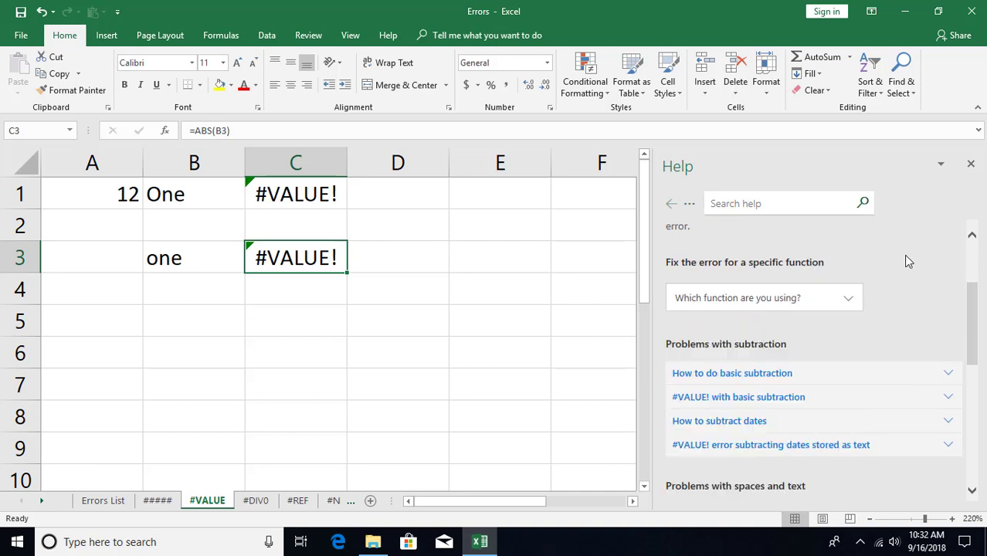
pyautogui.scroll(-2, 907, 265)
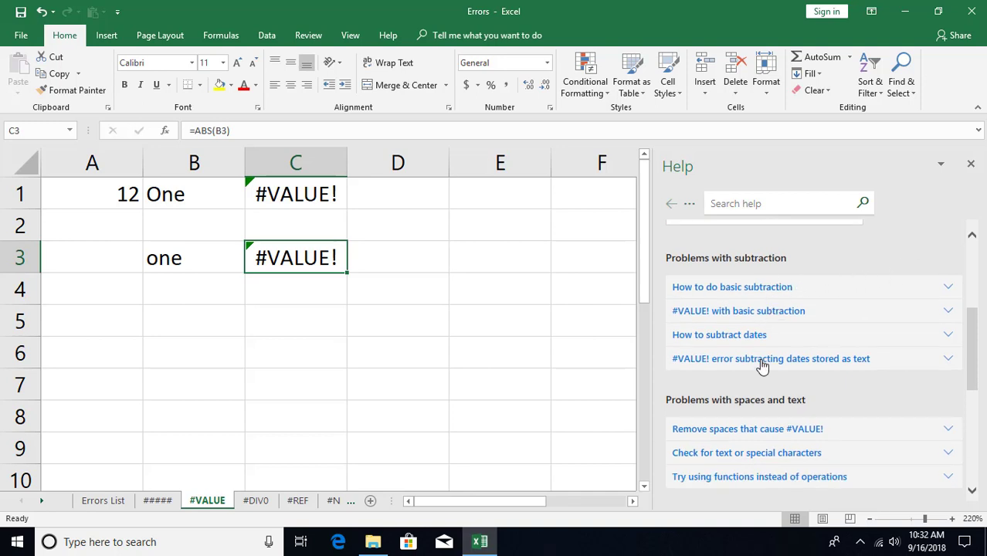
pyautogui.scroll(-3, 769, 407)
pyautogui.scroll(-1, 773, 408)
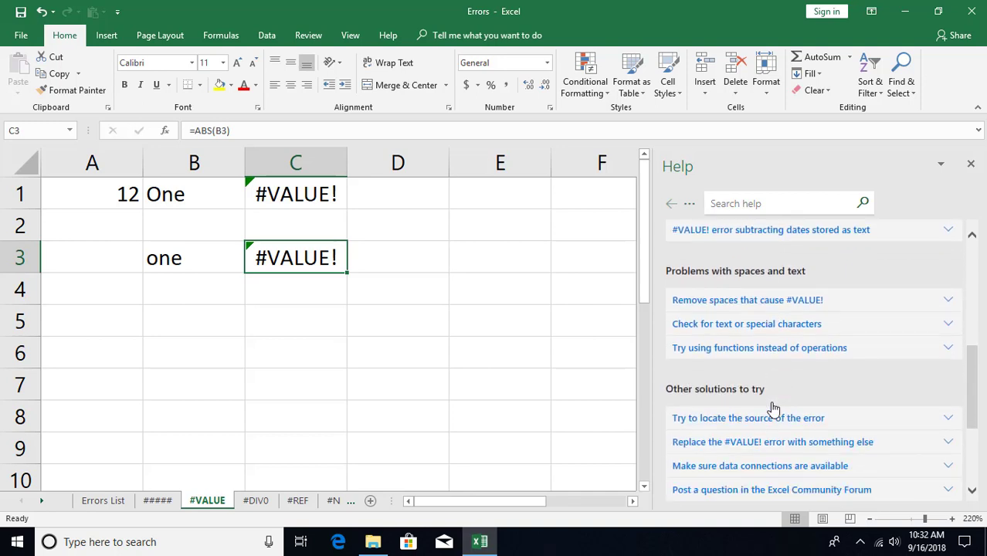
pyautogui.scroll(-4, 773, 407)
pyautogui.scroll(9, 897, 246)
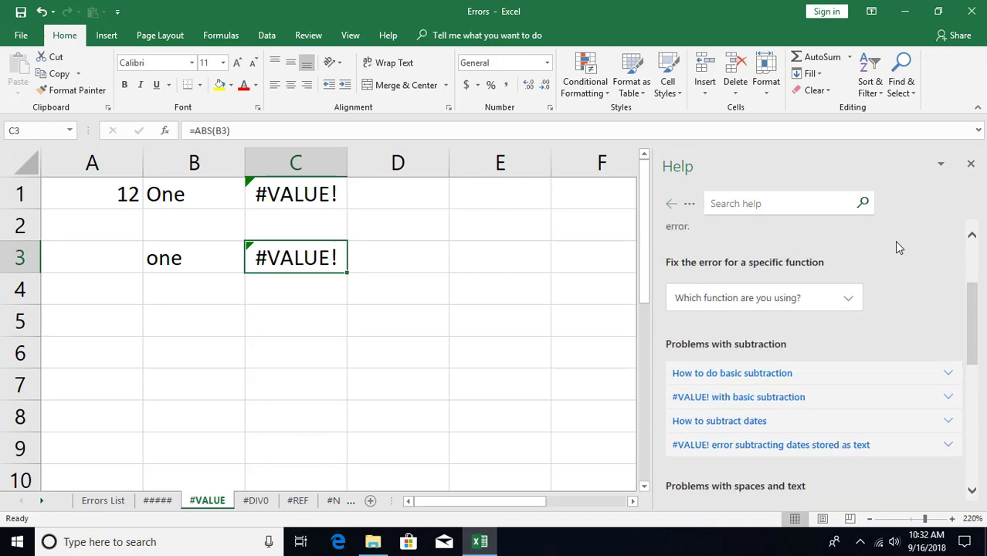
pyautogui.click(970, 165)
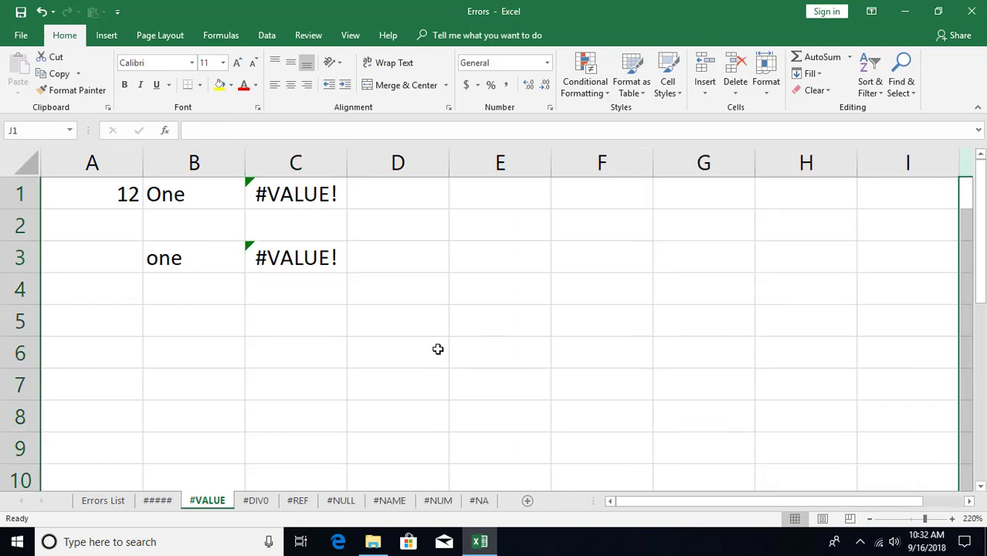
# Step: From cell C3's error-checking options, turn off the rule "Cells containing formulas that result in an error"
pyautogui.click(295, 260)
pyautogui.click(236, 252)
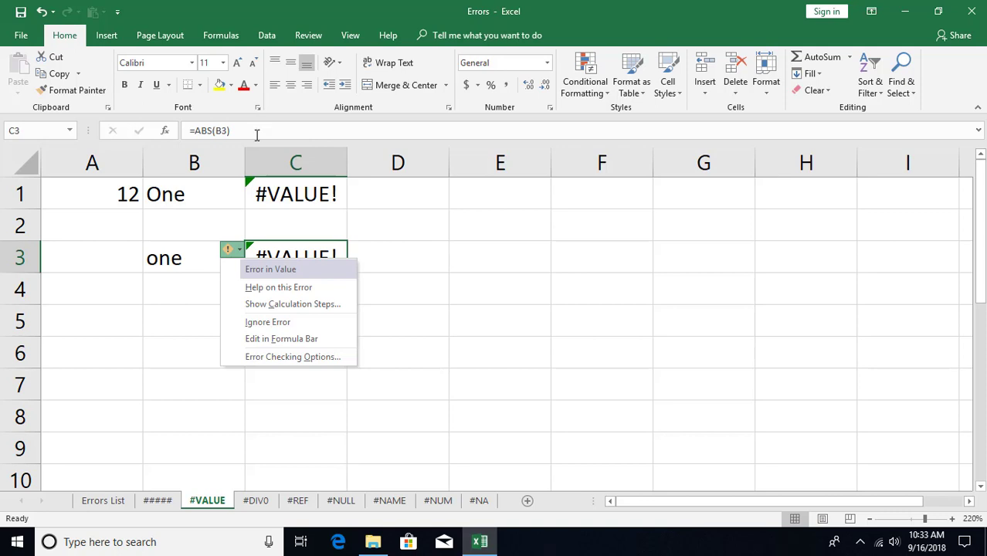
pyautogui.click(293, 358)
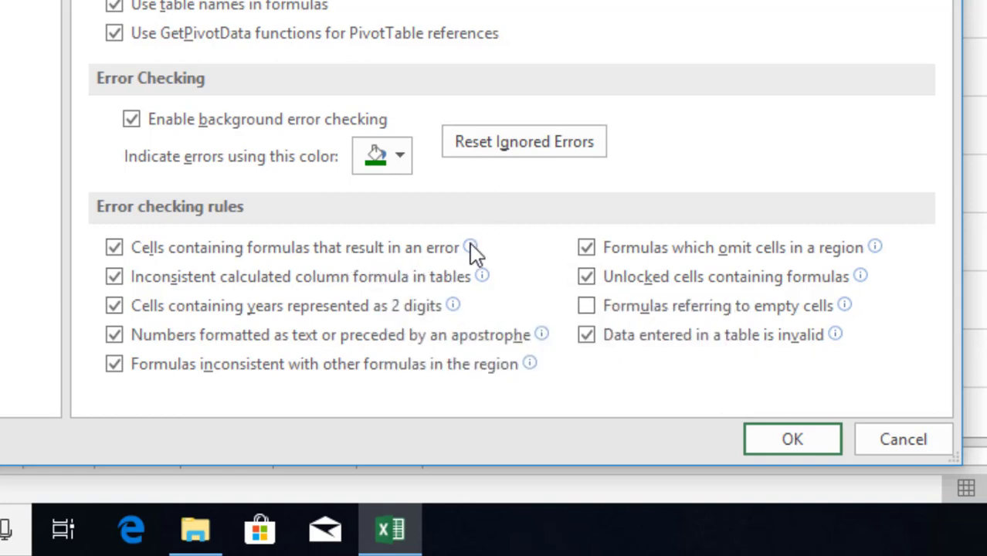
pyautogui.moveTo(470, 250)
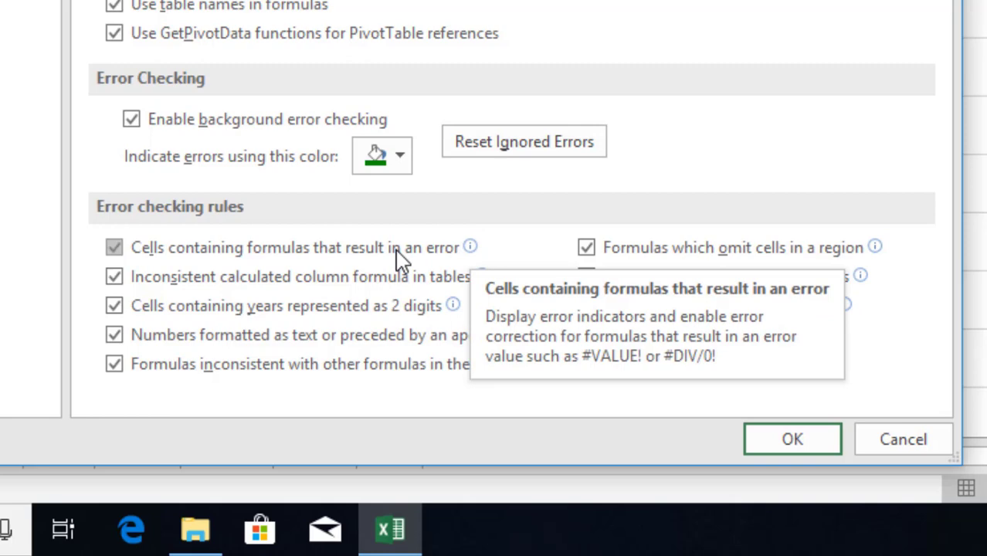
pyautogui.click(114, 248)
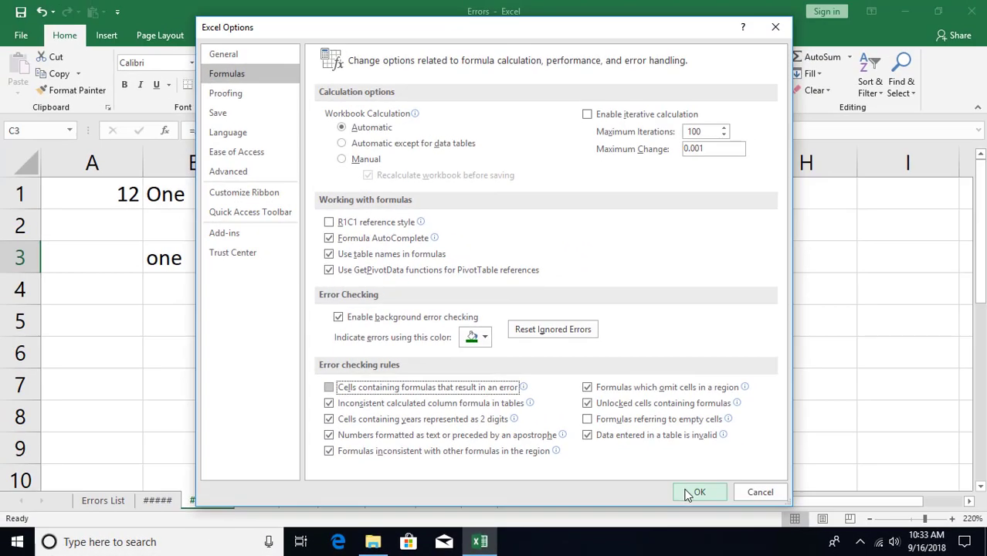
pyautogui.click(792, 438)
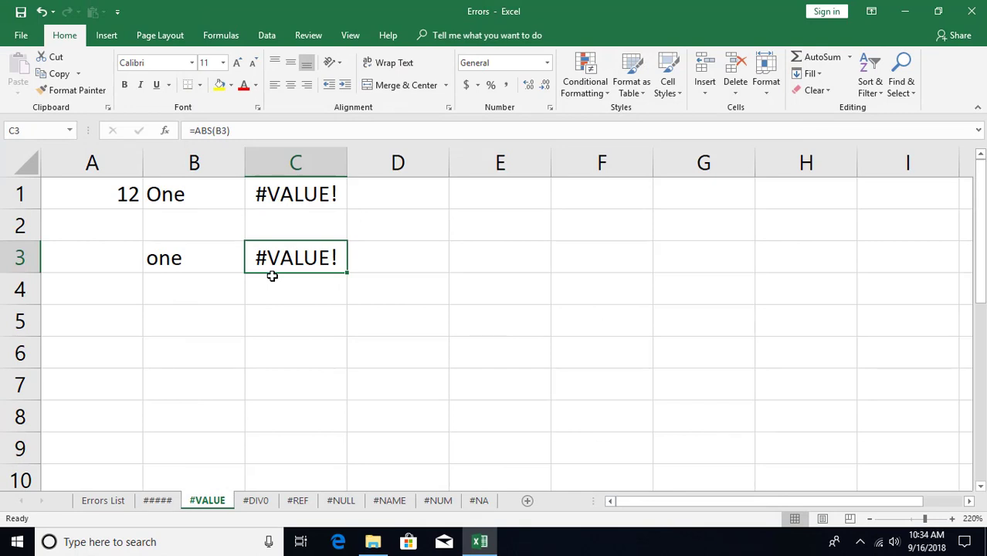
# Step: Turn the rule "Cells containing formulas that result in an error" back on in the Excel formula options
pyautogui.press('alt')
pyautogui.press('f')
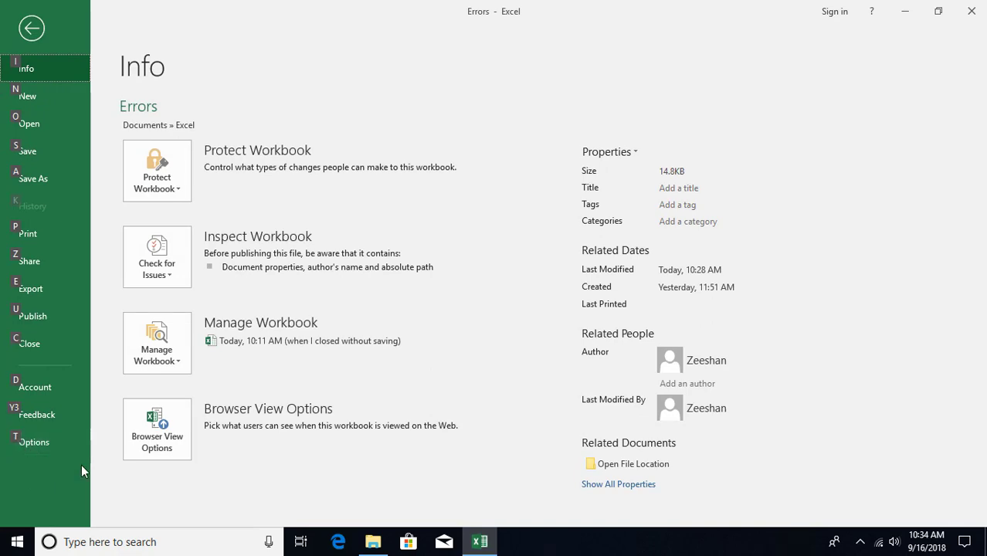
pyautogui.press('t')
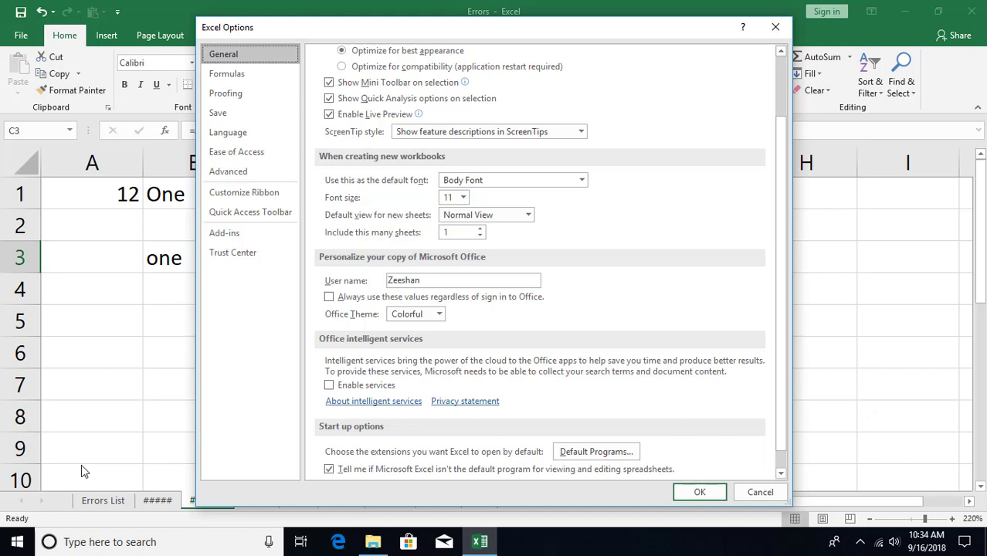
pyautogui.press('Down')
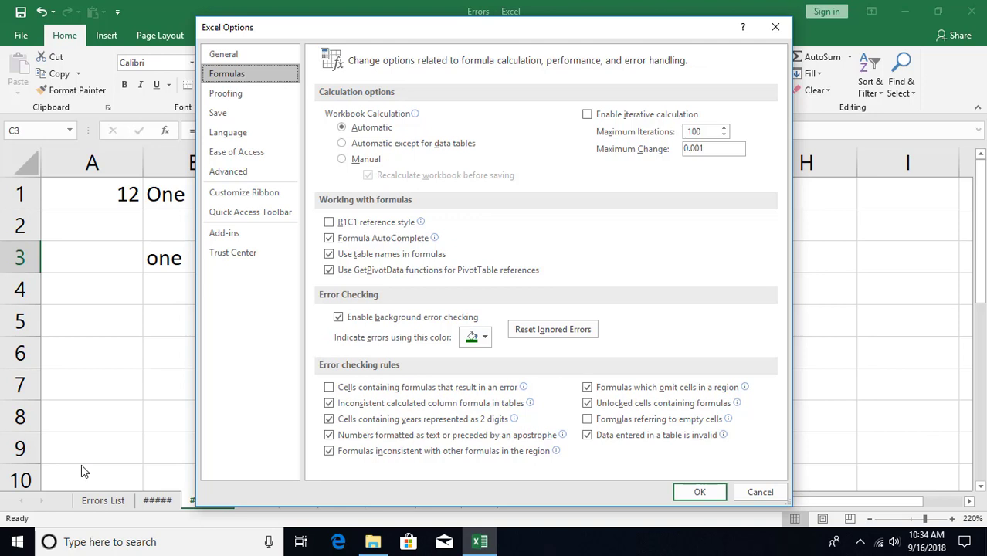
pyautogui.click(329, 388)
pyautogui.click(687, 492)
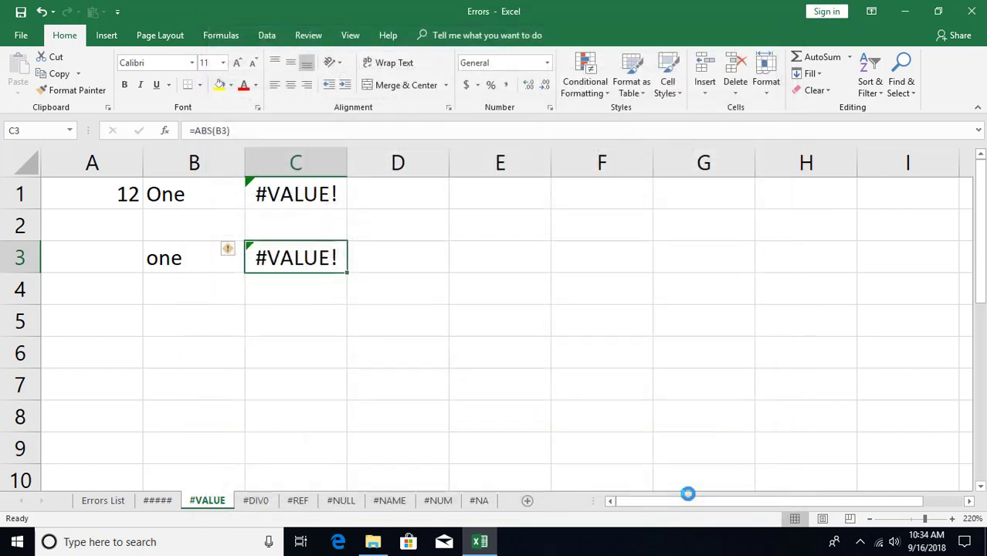
# Step: Select cell D6 and read the description of the "Inconsistent calculated column formula in tables" rule in the formula options
pyautogui.click(359, 350)
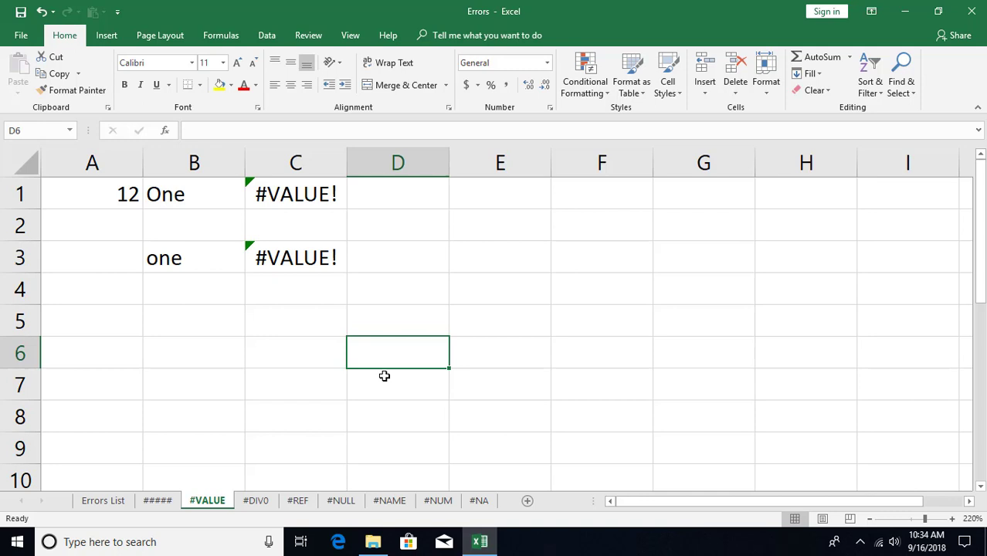
pyautogui.hotkey('alt', 'f')
pyautogui.press('t')
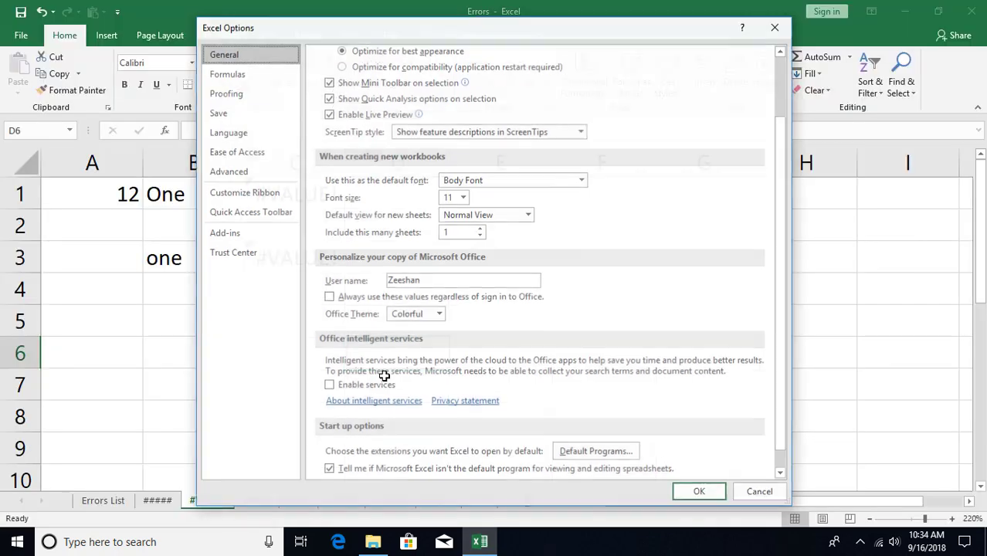
pyautogui.press('Down')
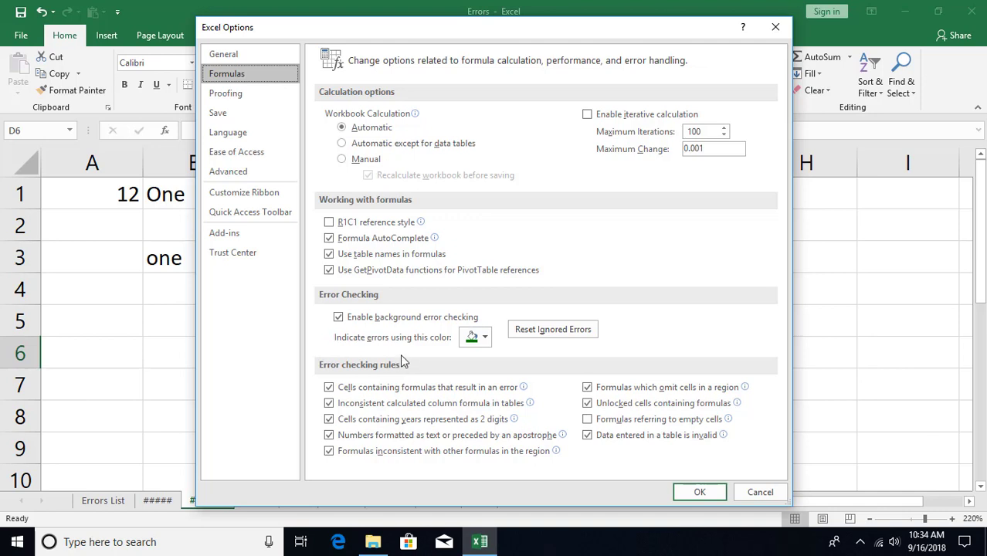
pyautogui.moveTo(396, 402)
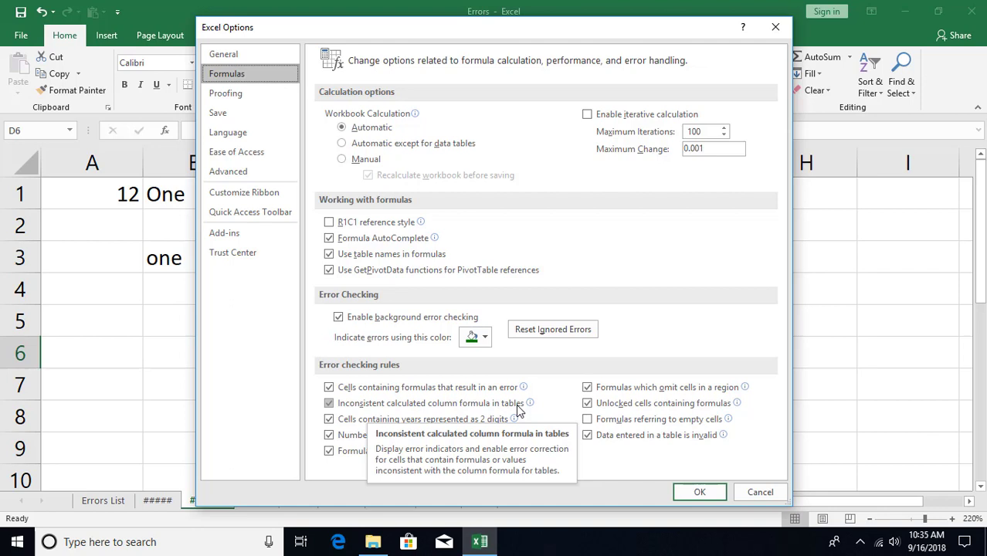
pyautogui.click(698, 492)
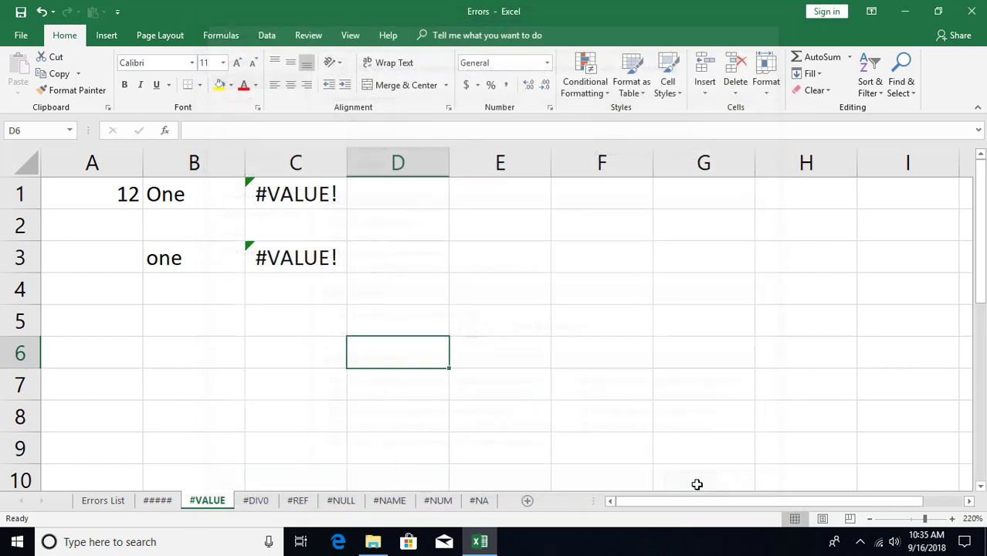
# Step: Add a new worksheet at the end of the workbook with the headers Name in A1 and Marks in B1
pyautogui.click(527, 500)
pyautogui.moveTo(280, 503)
pyautogui.mouseDown()
pyautogui.moveTo(557, 505)
pyautogui.moveTo(491, 502)
pyautogui.mouseUp()
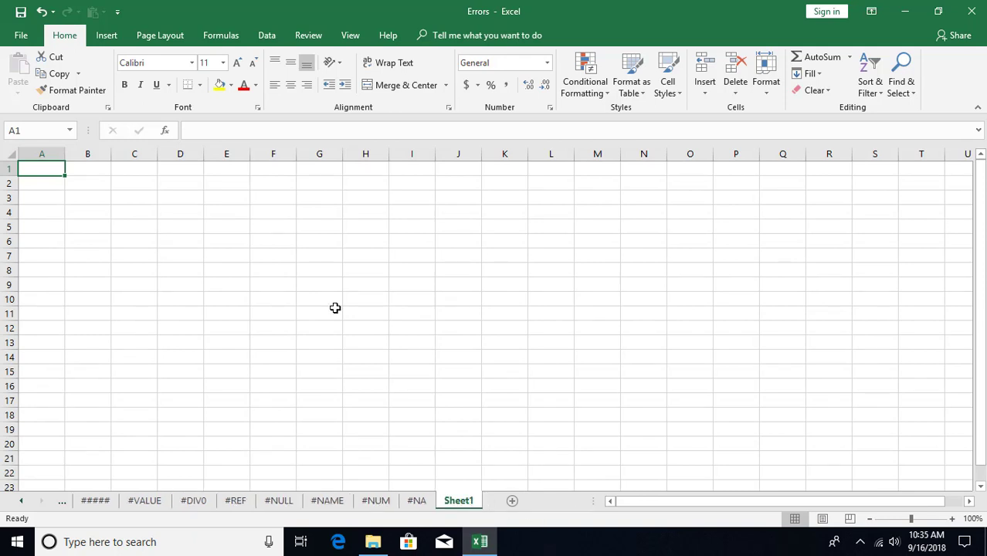
pyautogui.scroll(9, 336, 309)
pyautogui.scroll(1, 335, 308)
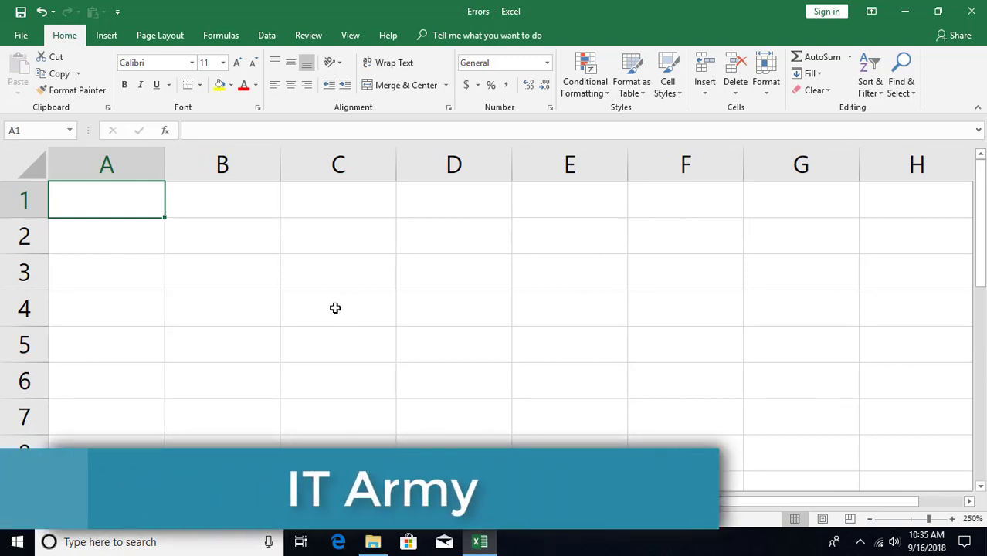
pyautogui.write('Name')
pyautogui.press('Tab')
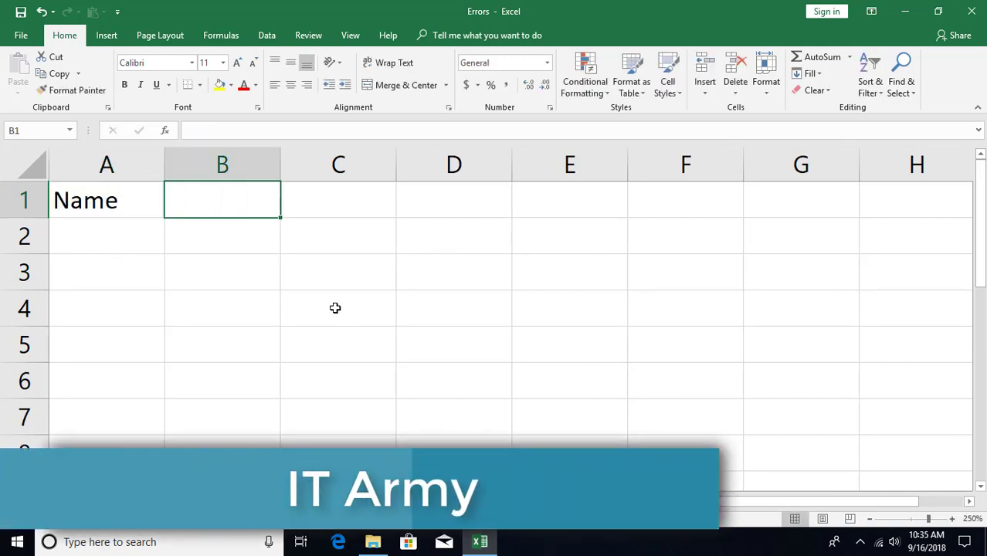
pyautogui.write('Marks')
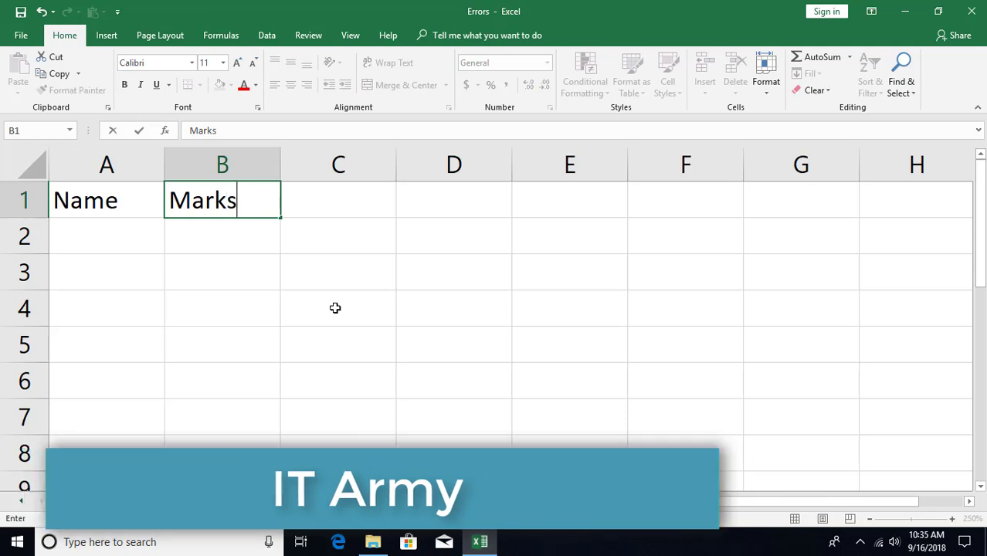
pyautogui.press('Return')
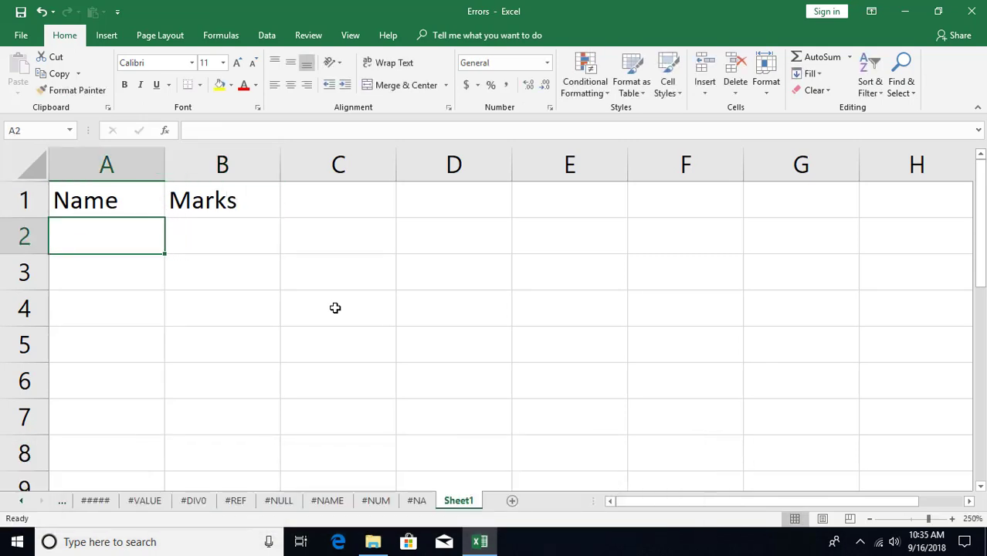
# Step: Enter four students' first names in cells A2 to A5 under the Name header
pyautogui.write('Alex')
pyautogui.press('Return')
pyautogui.write('Bob')
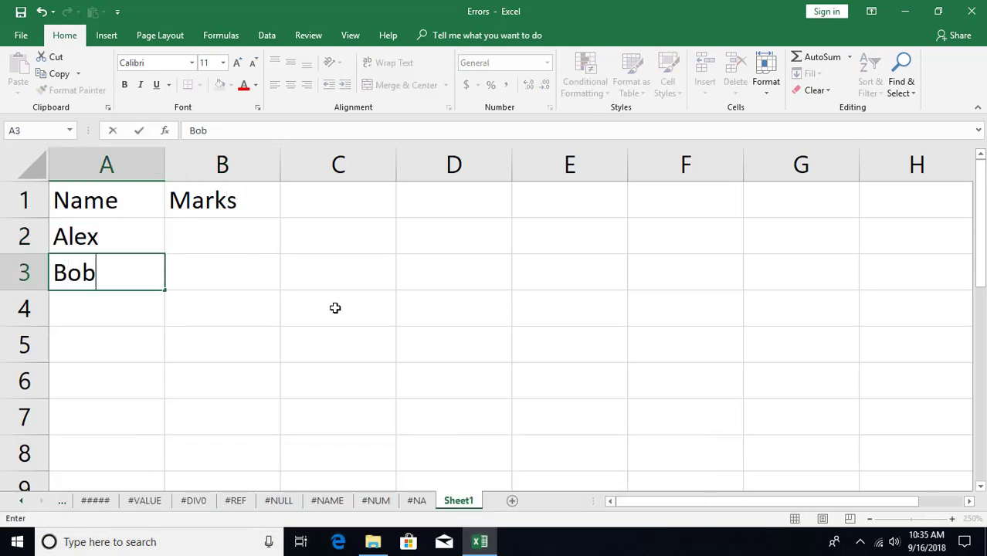
pyautogui.press('Return')
pyautogui.write('Chris')
pyautogui.press('Return')
pyautogui.write('Da')
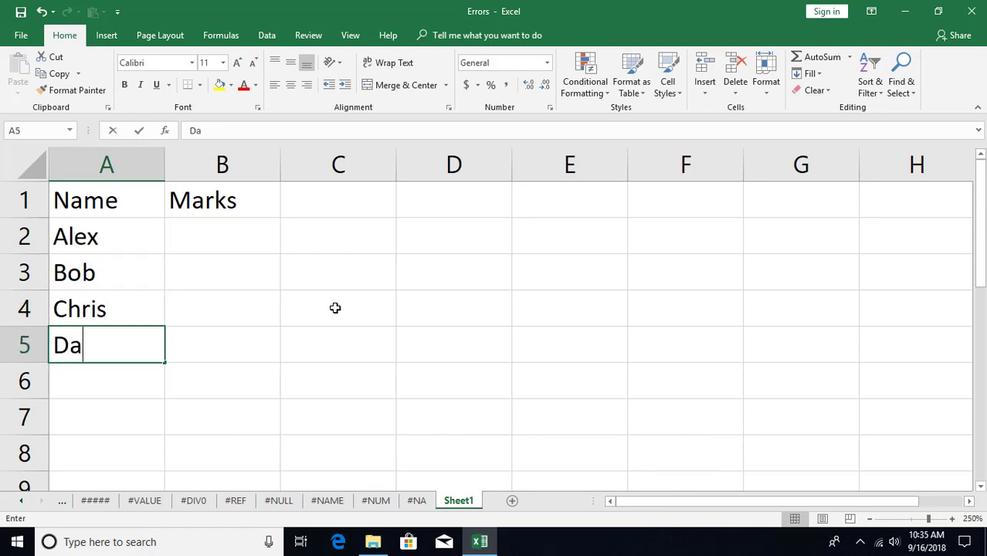
pyautogui.write('le')
pyautogui.press('Up')
# Step: Enter the marks 66, 86, 55 and 88 in cells B2 to B5
pyautogui.press('Up')
pyautogui.press('Up')
pyautogui.press('Up')
pyautogui.press('Right')
pyautogui.press('Down')
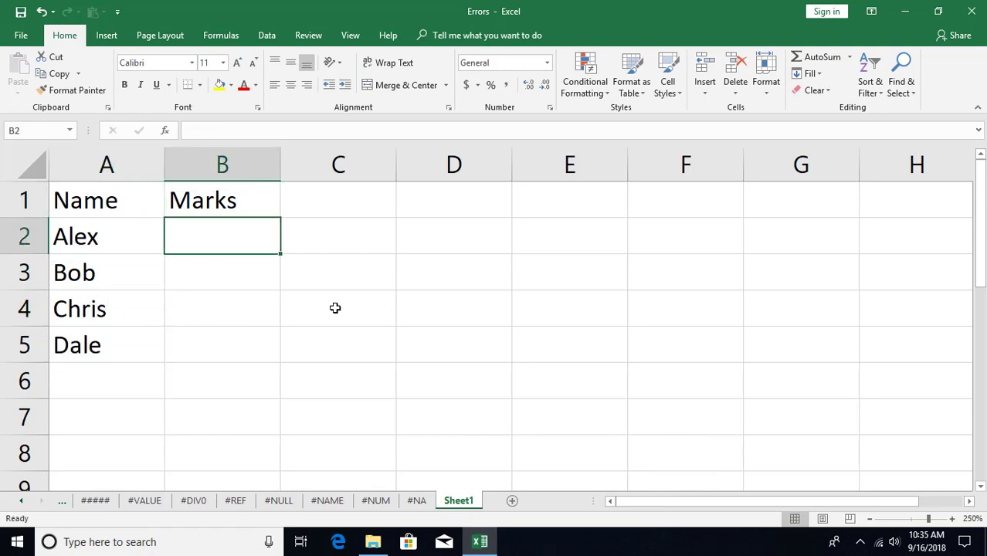
pyautogui.write('66')
pyautogui.press('Return')
pyautogui.write('867')
pyautogui.press('BackSpace')
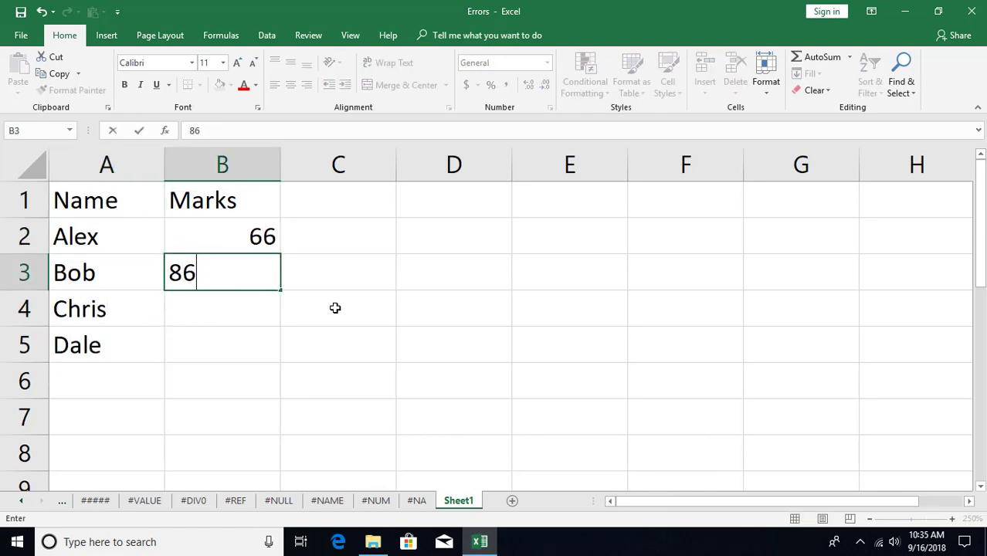
pyautogui.press('Return')
pyautogui.write('55')
pyautogui.press('Return')
pyautogui.write('88')
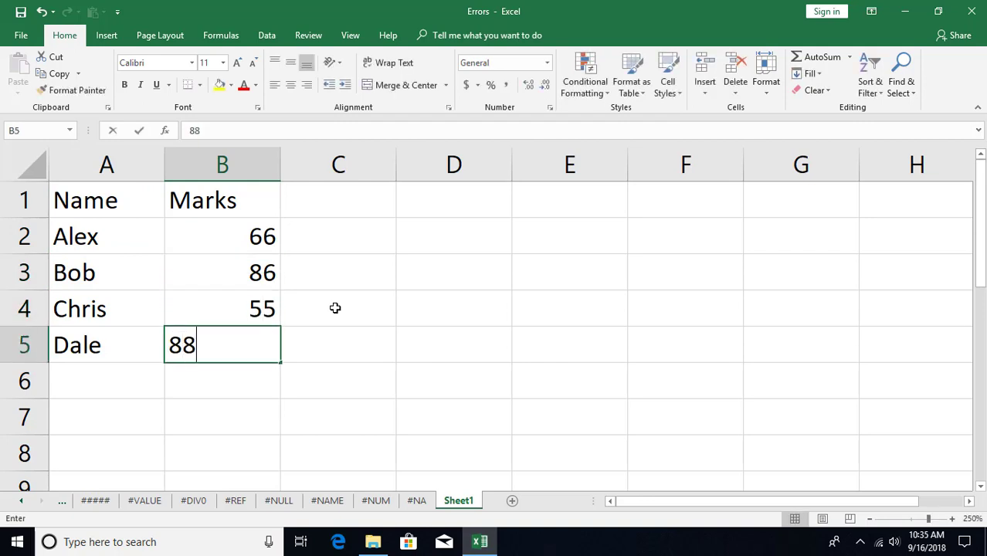
pyautogui.press('Up')
# Step: Add the header Percentage in cell C1 beside the Marks header
pyautogui.press('Up')
pyautogui.press('Up')
pyautogui.press('Up')
pyautogui.press('Right')
pyautogui.write('P')
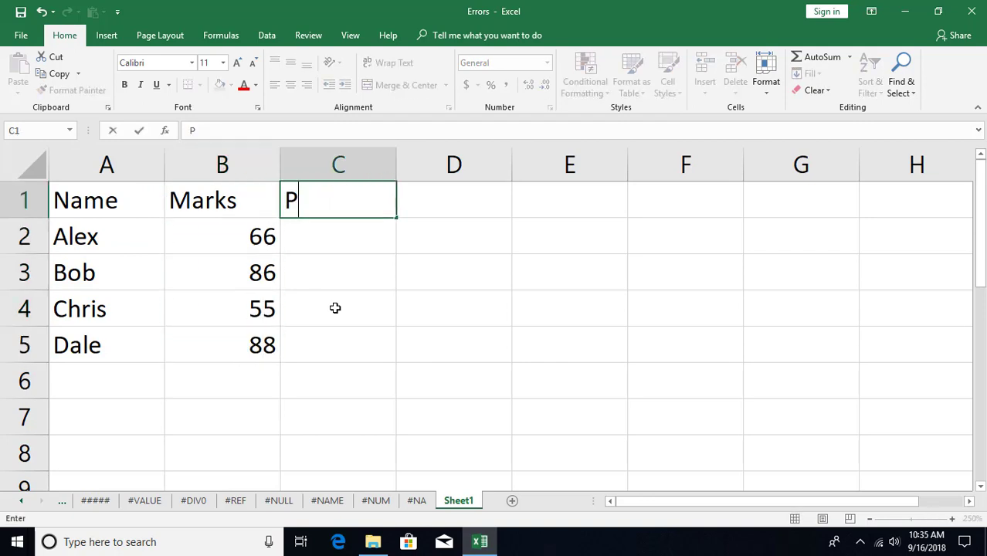
pyautogui.write('ercentage')
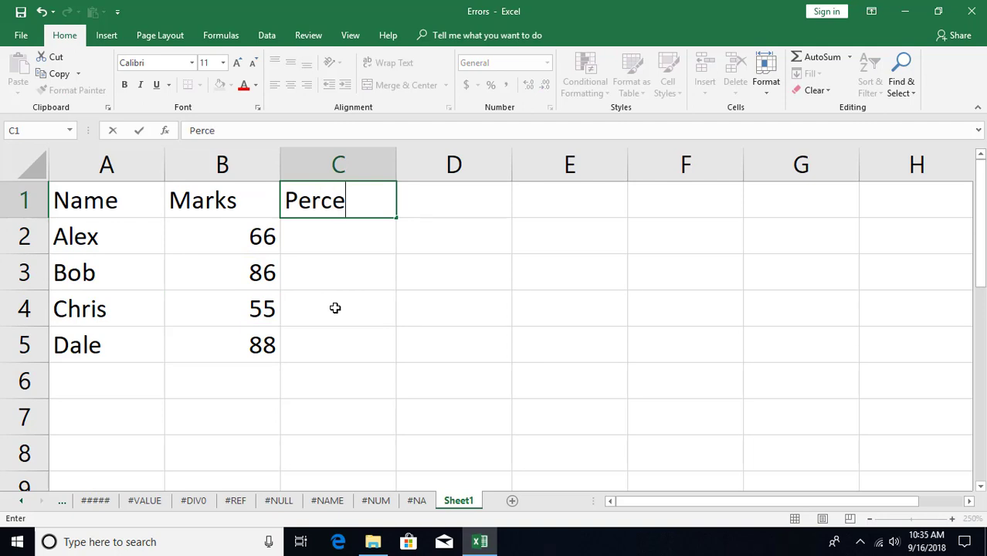
pyautogui.press('Return')
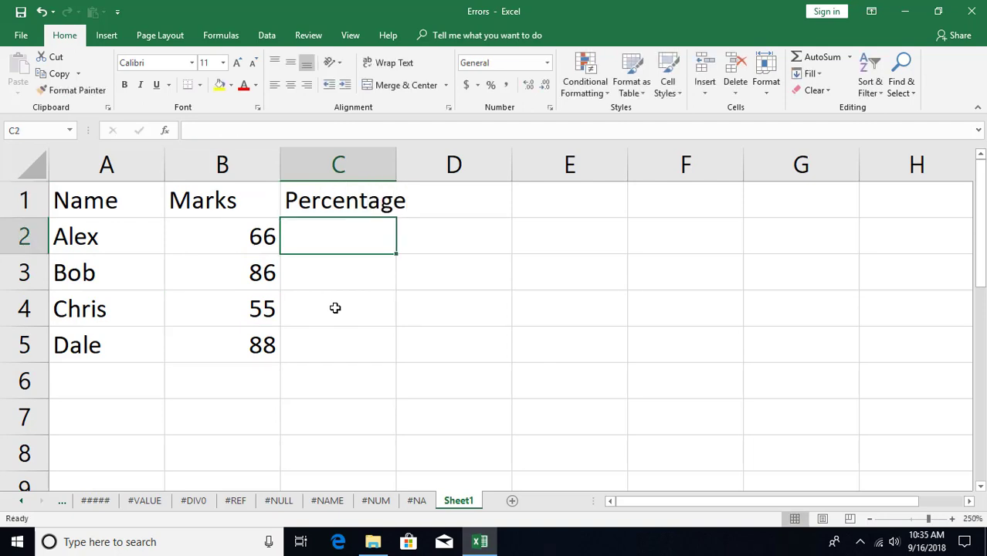
# Step: Calculate each student's percentage in C2:C5 by filling down the formula =B2/100, and format the results as percentages
pyautogui.write('=')
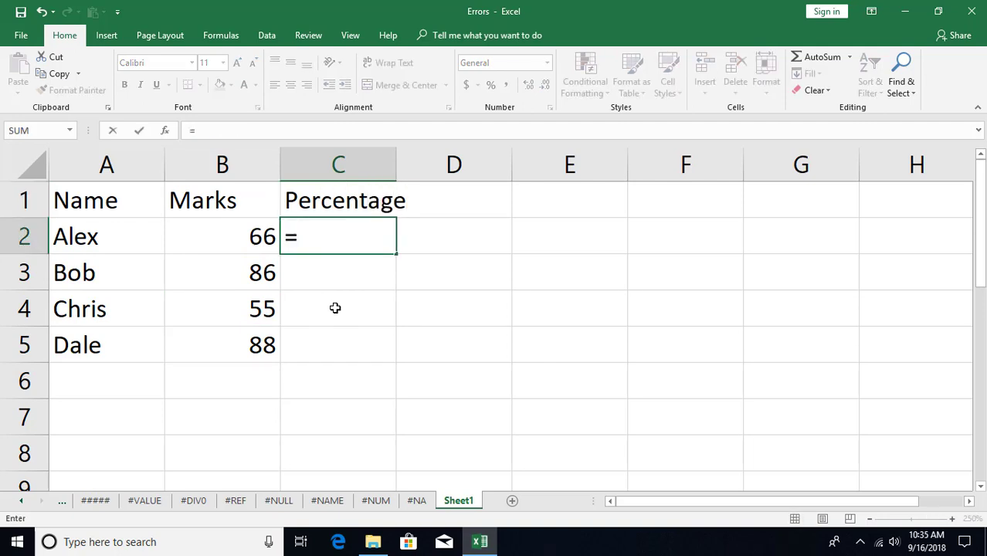
pyautogui.press('Left')
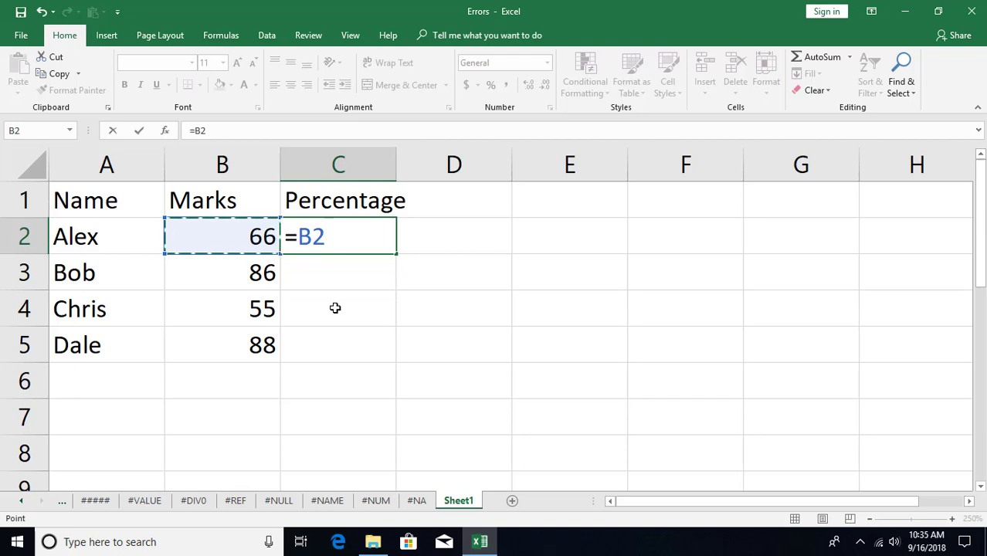
pyautogui.write('/100')
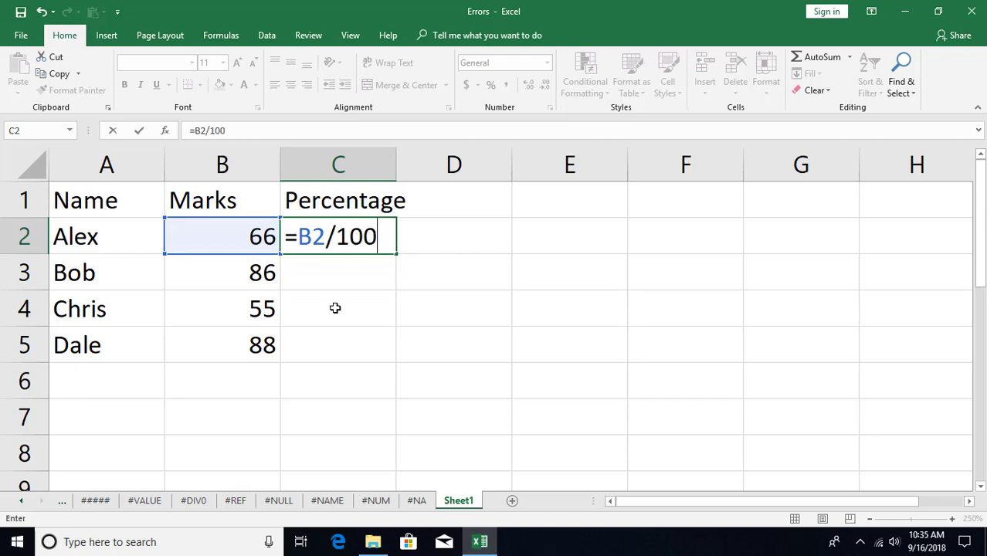
pyautogui.hotkey('ctrl', 'Return')
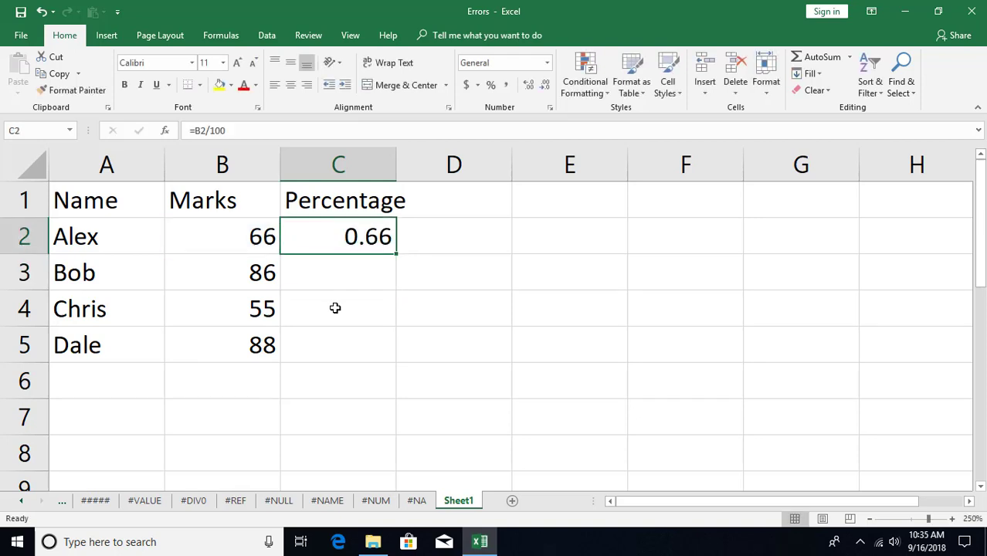
pyautogui.doubleClick(396, 254)
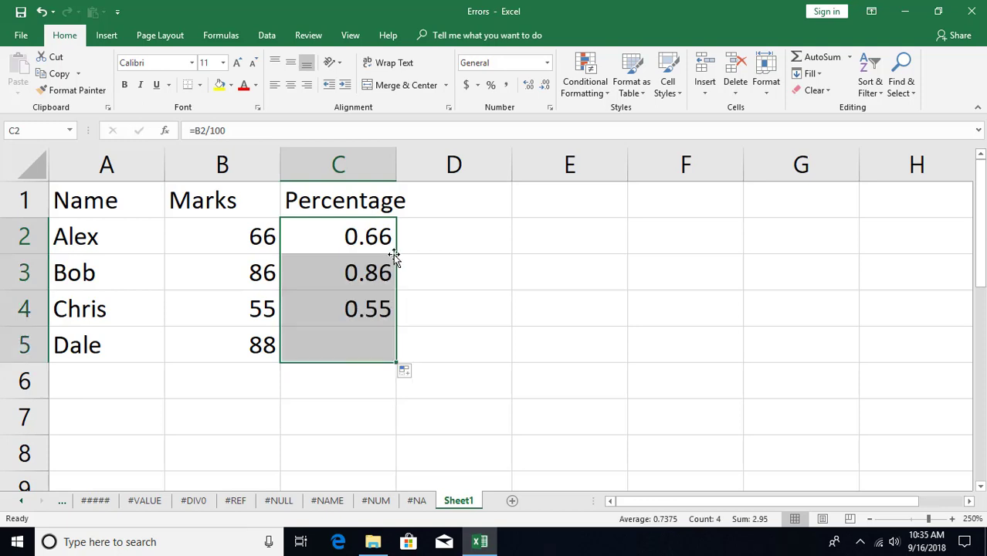
pyautogui.click(491, 85)
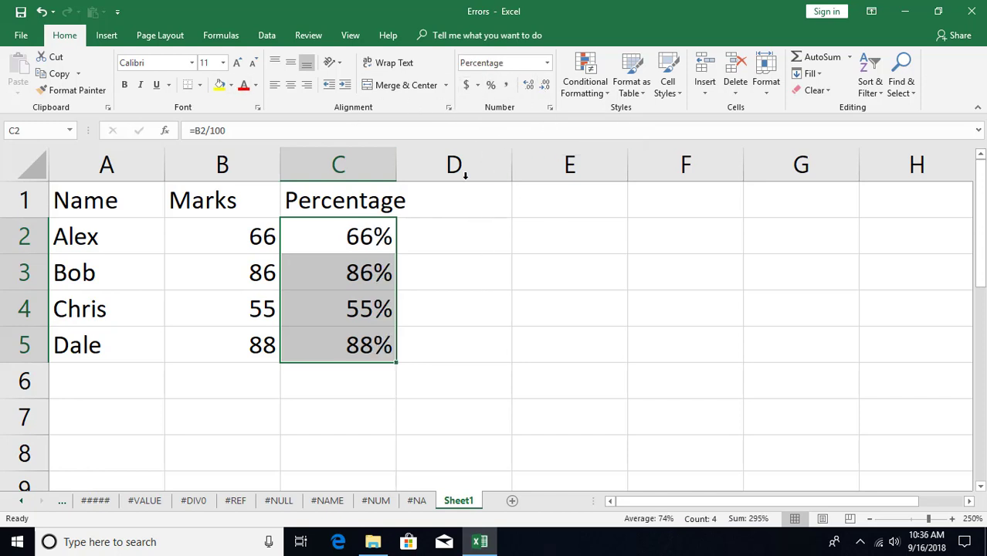
# Step: Change the formula in cell C4 to =B4/100+.1 so it differs from the rest of the Percentage column
pyautogui.click(366, 311)
pyautogui.doubleClick(365, 311)
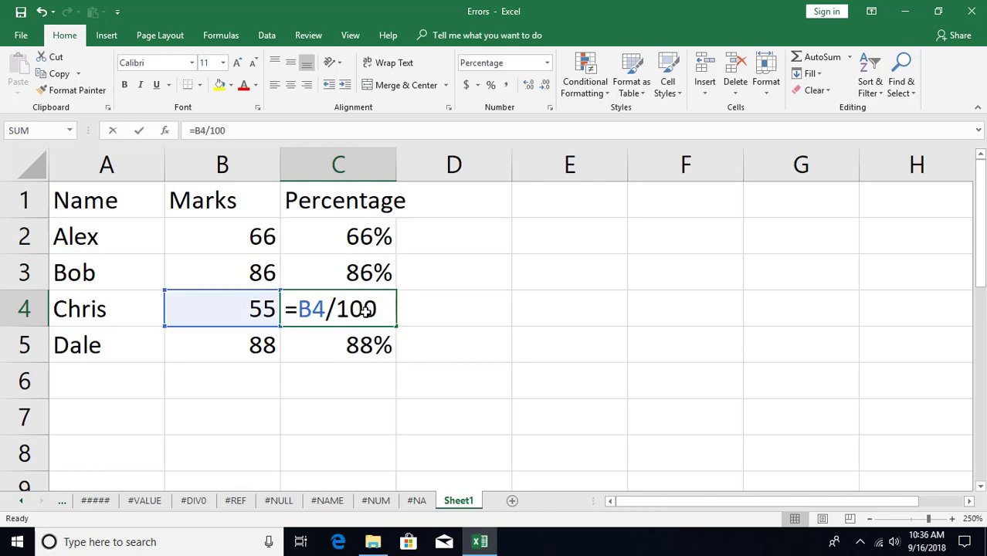
pyautogui.write('+.1')
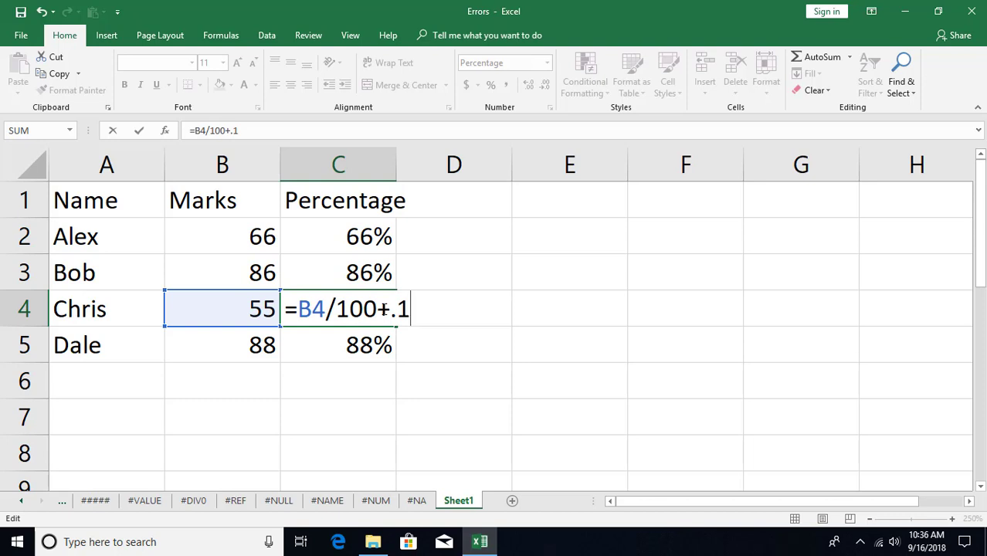
pyautogui.press('Return')
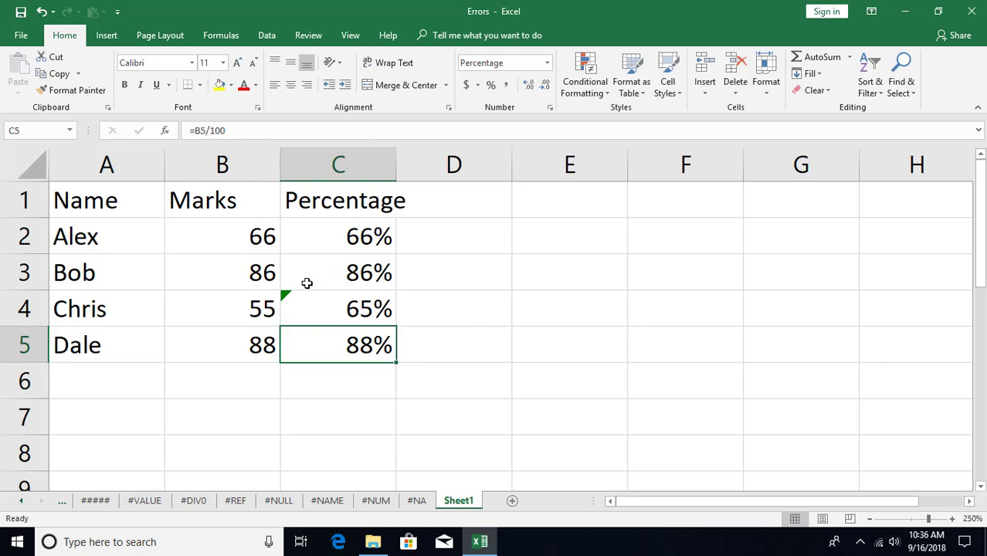
# Step: Convert the range A1:C5 into a table with headers
pyautogui.hotkey('ctrl', 't')
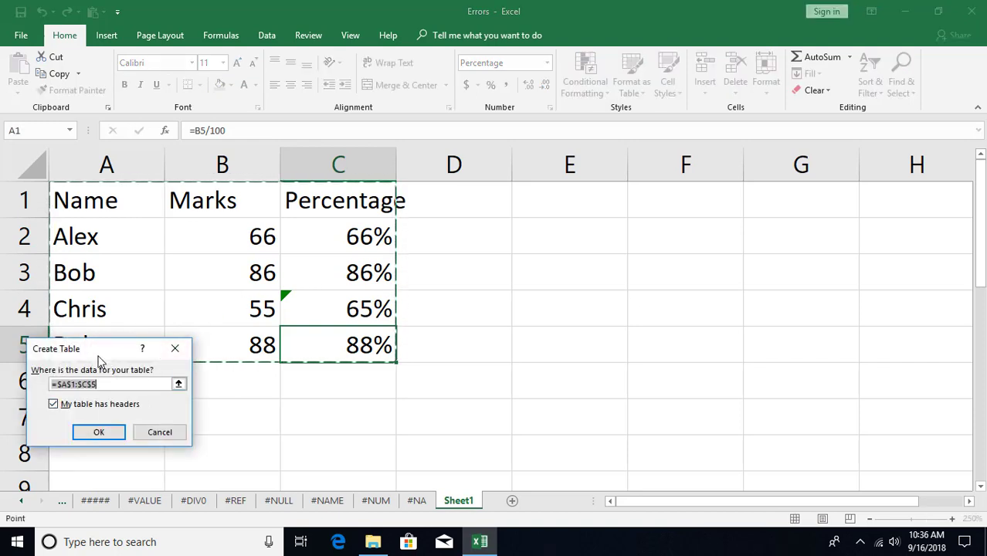
pyautogui.moveTo(101, 351); pyautogui.dragTo(462, 345)
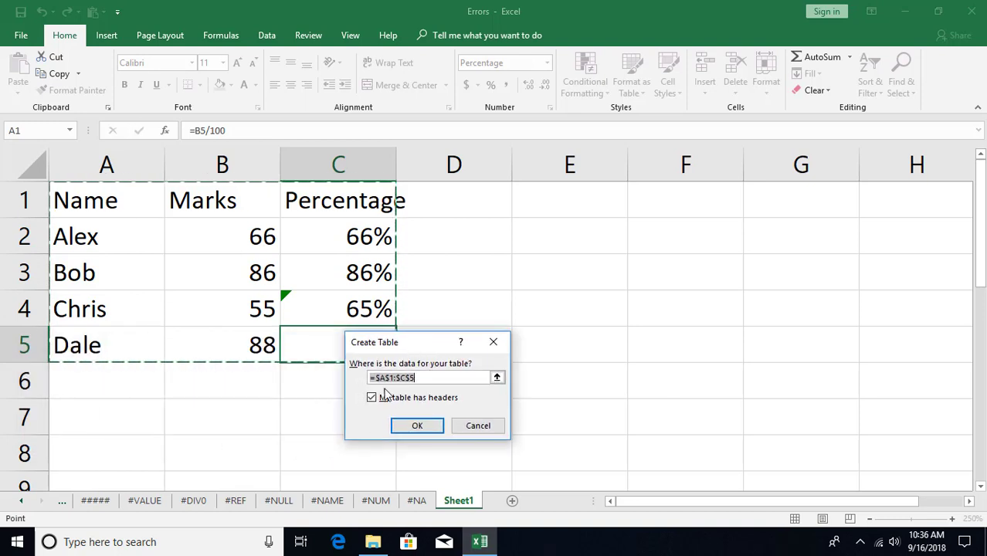
pyautogui.click(415, 427)
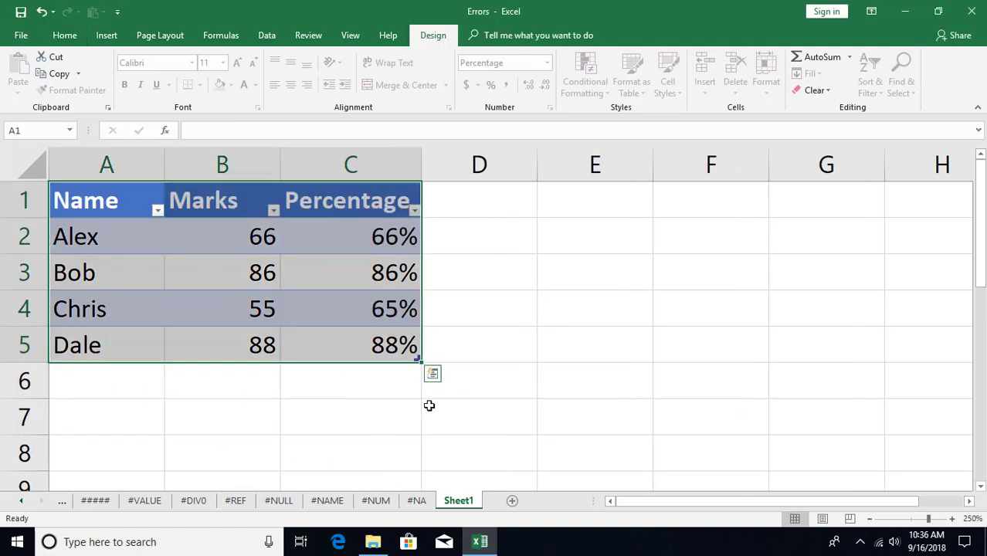
pyautogui.click(227, 317)
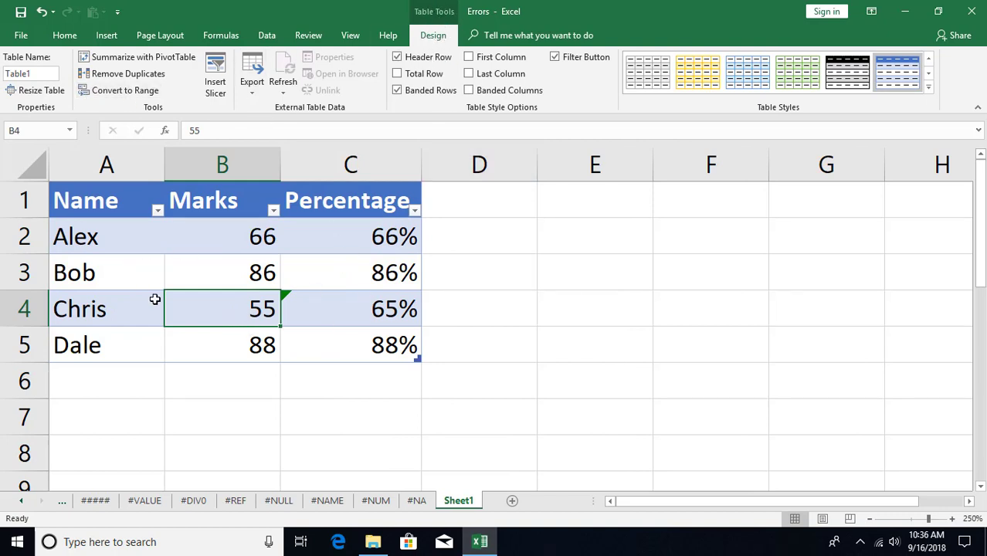
# Step: Turn off the error checking rule for inconsistent calculated column formulas in tables, starting from the error options of cell C4
pyautogui.click(355, 310)
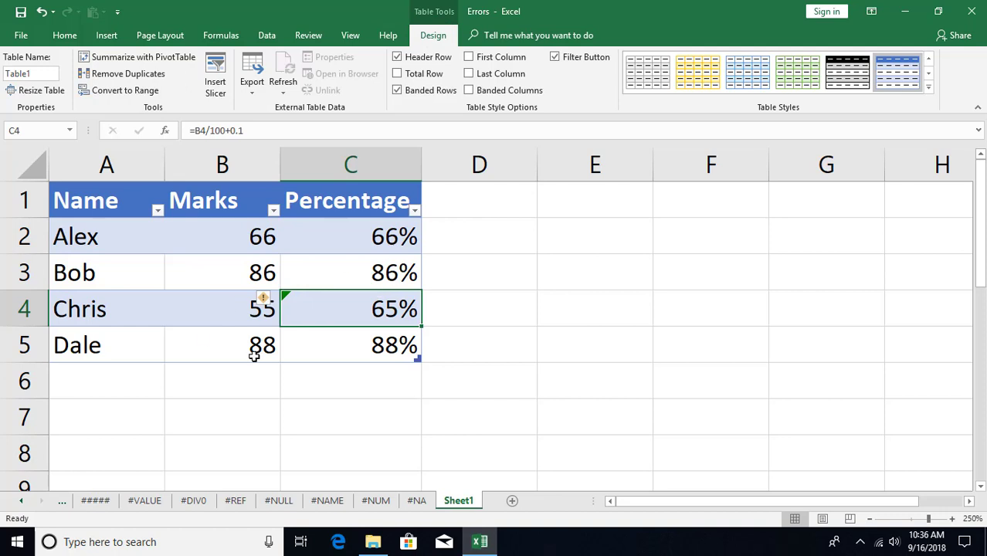
pyautogui.click(272, 302)
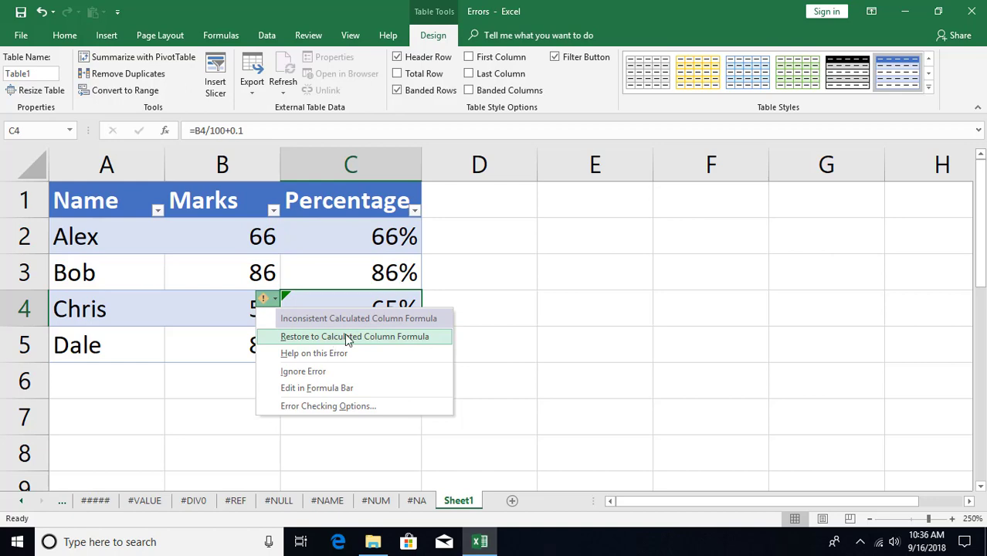
pyautogui.click(322, 405)
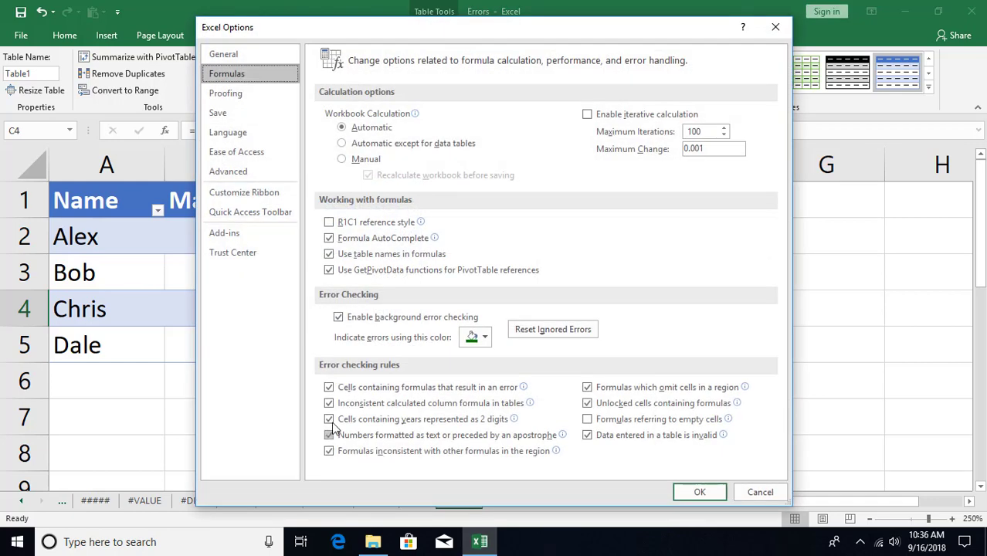
pyautogui.click(329, 403)
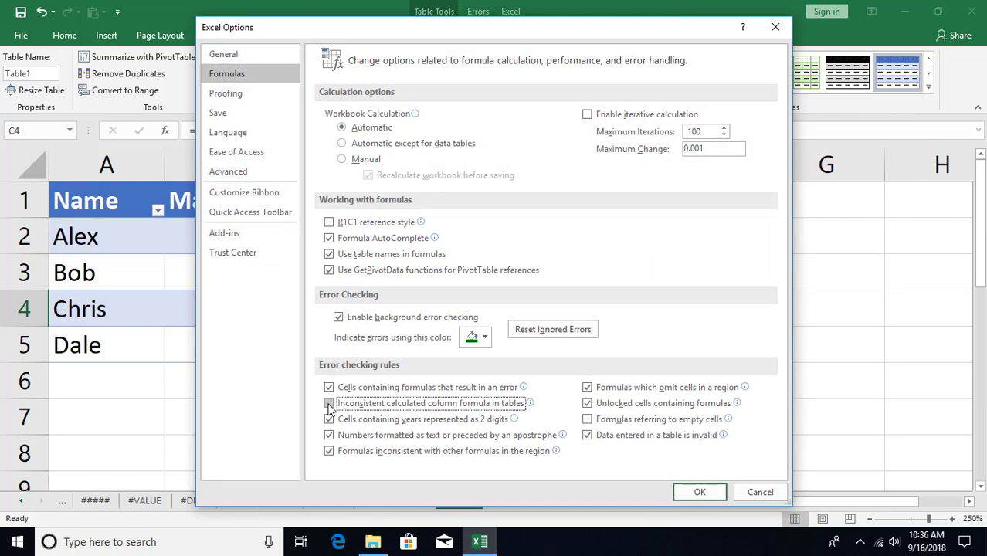
pyautogui.click(693, 492)
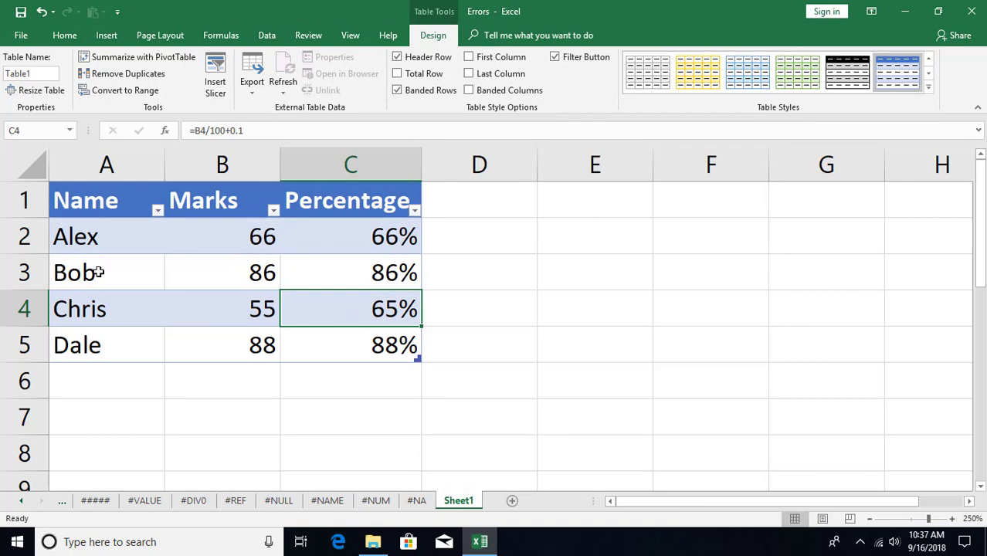
# Step: Turn the error checking rule for inconsistent calculated column formulas in tables back on in the Formulas options
pyautogui.click(22, 40)
pyautogui.press('t')
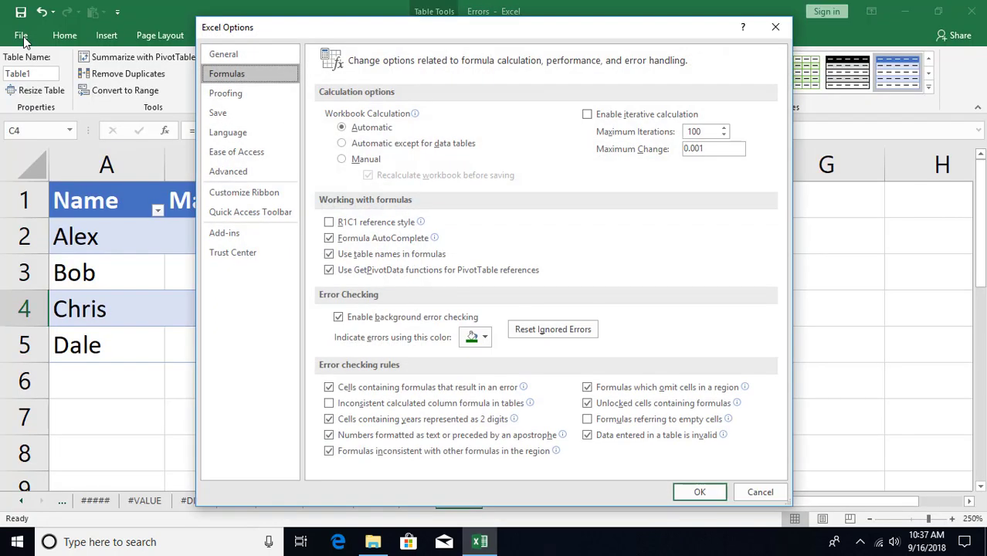
pyautogui.click(330, 404)
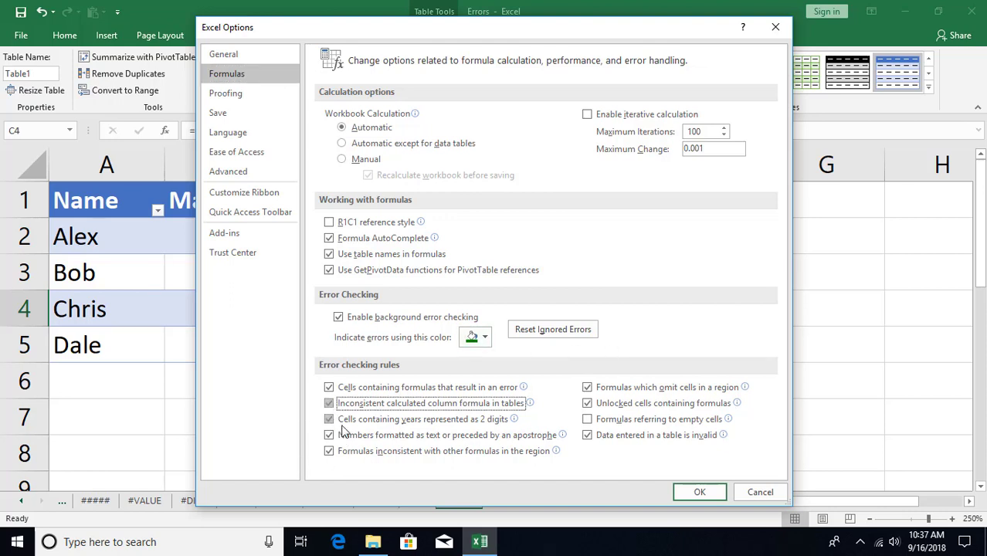
pyautogui.moveTo(390, 429)
pyautogui.click(695, 491)
# Step: Enter the date 1/1/18 in cell D9 and select that cell to check how it is stored
pyautogui.scroll(-2, 497, 390)
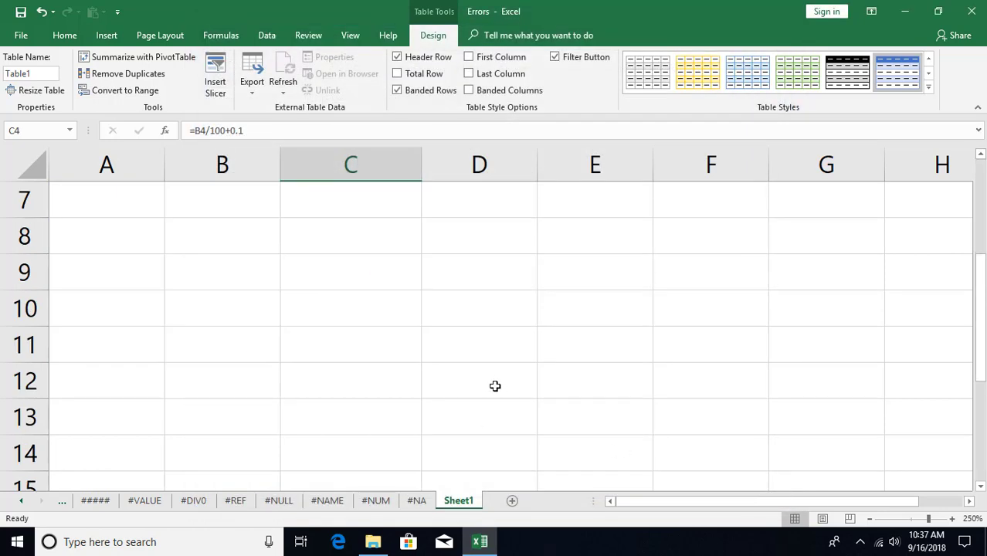
pyautogui.click(467, 270)
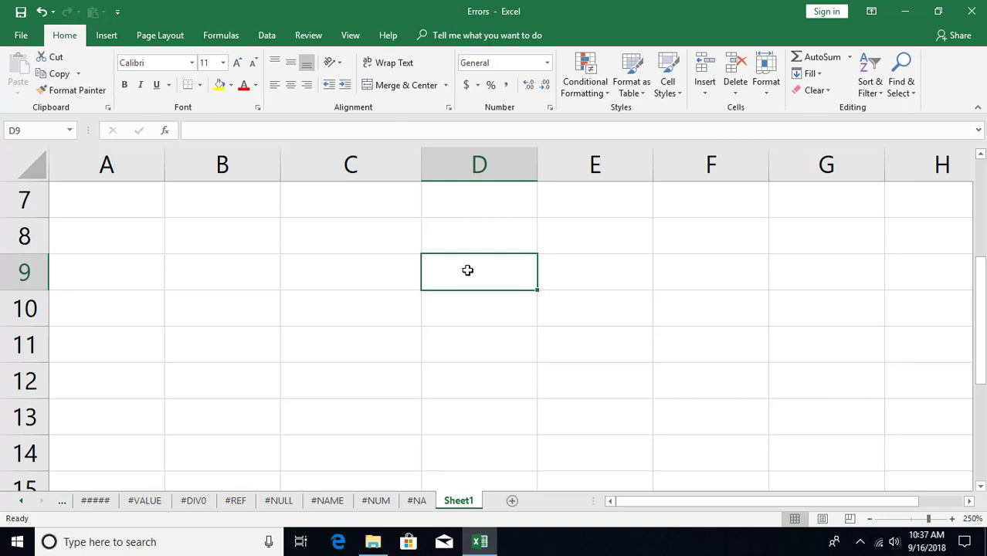
pyautogui.write('1/')
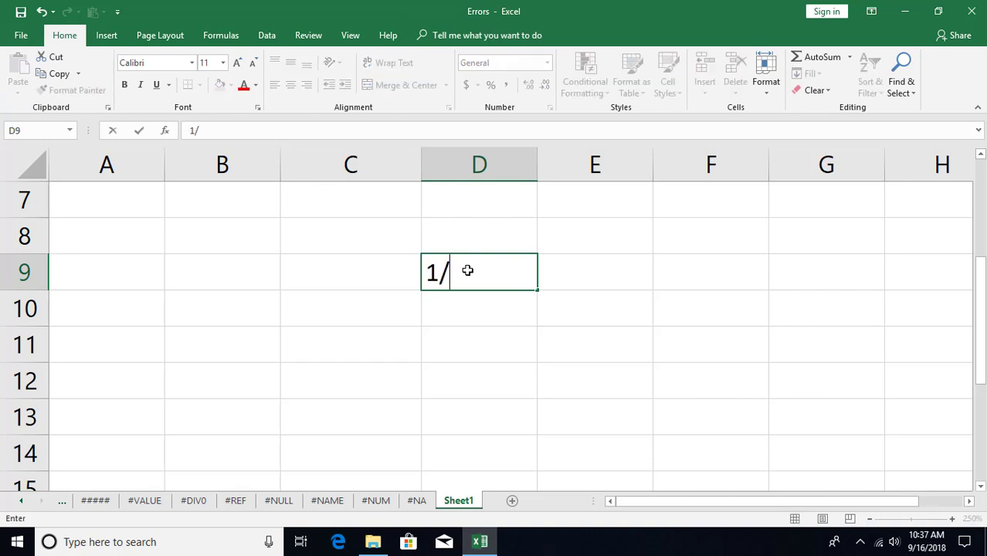
pyautogui.write('1/1/1')
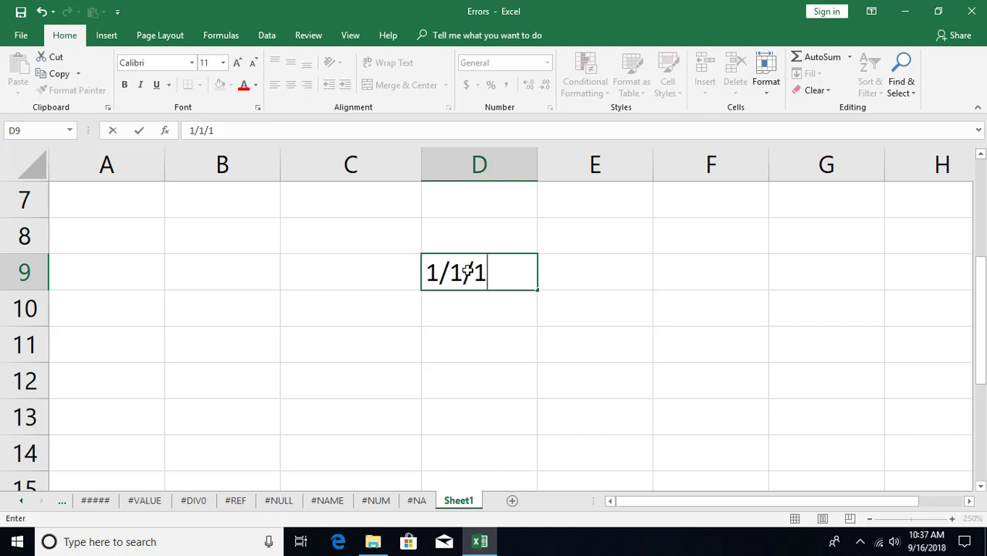
pyautogui.write('8')
pyautogui.press('Return')
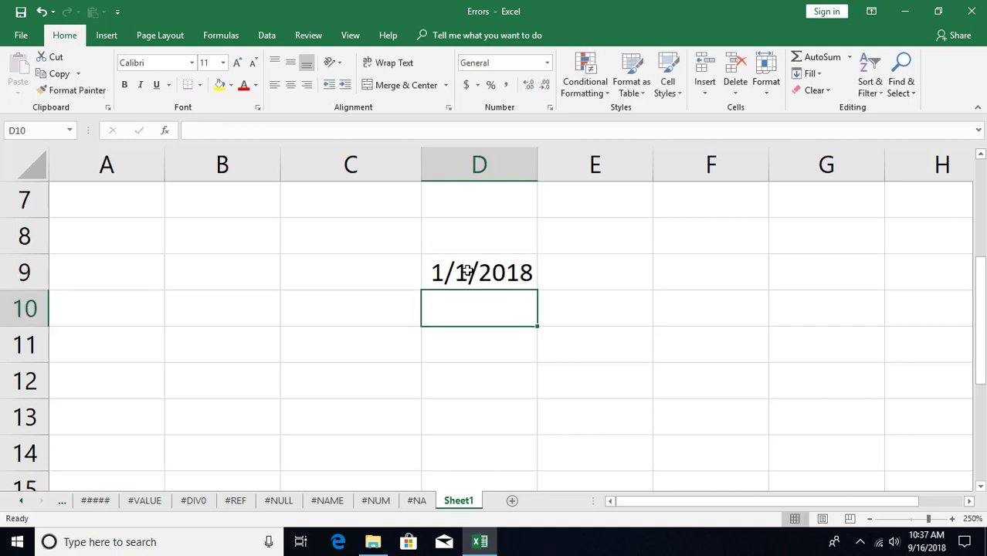
pyautogui.click(468, 271)
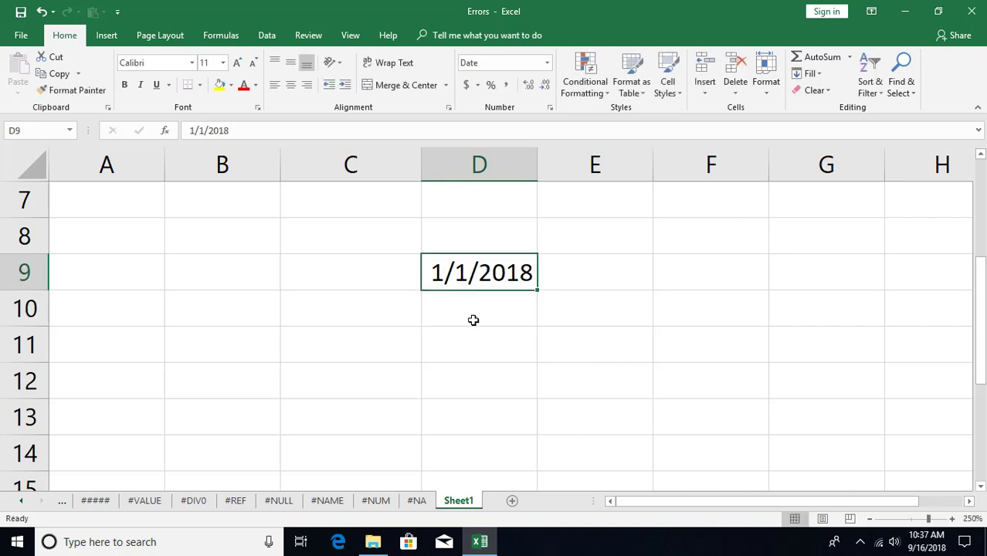
# Step: Enter the text date formula ="1/1/18" in cell D11
pyautogui.click(460, 345)
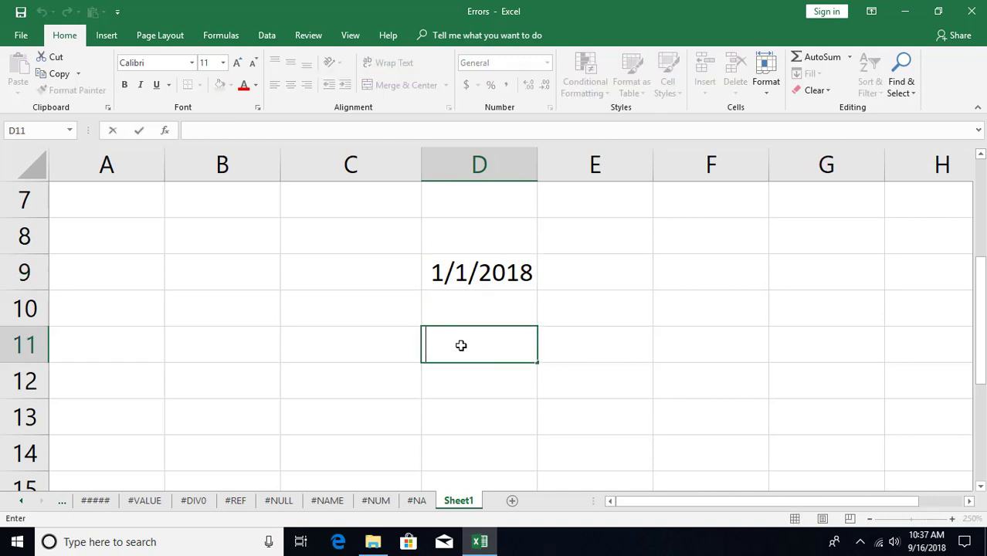
pyautogui.write('="')
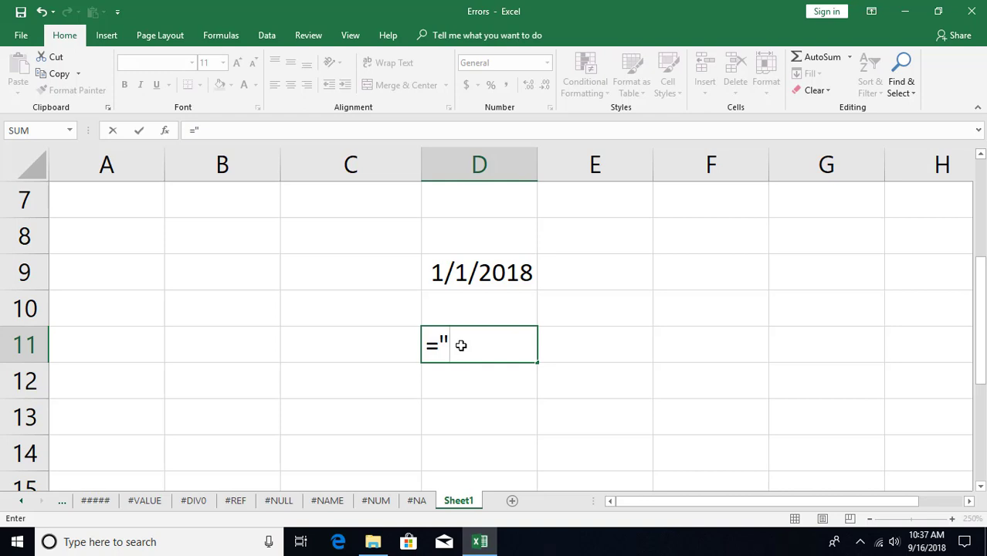
pyautogui.write('1/1/1')
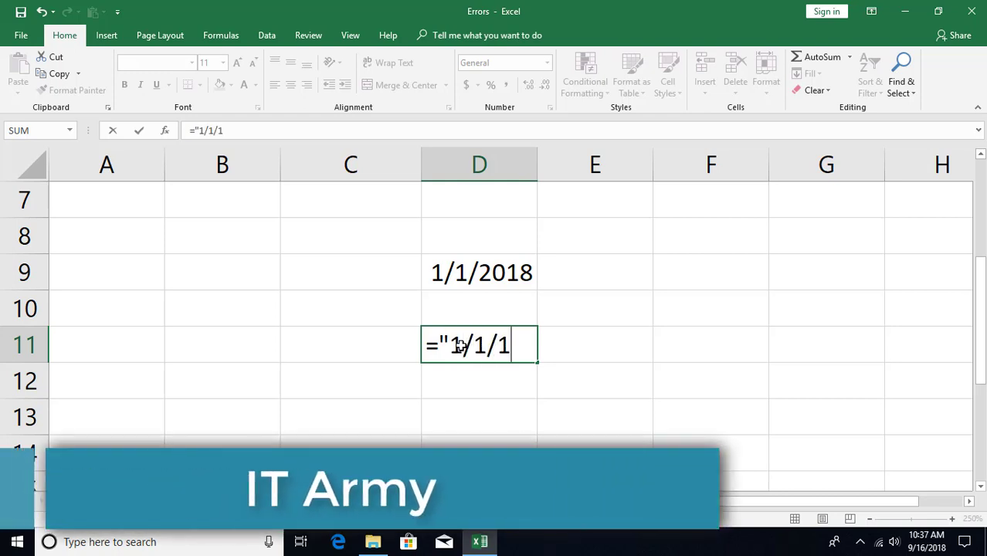
pyautogui.write('8"')
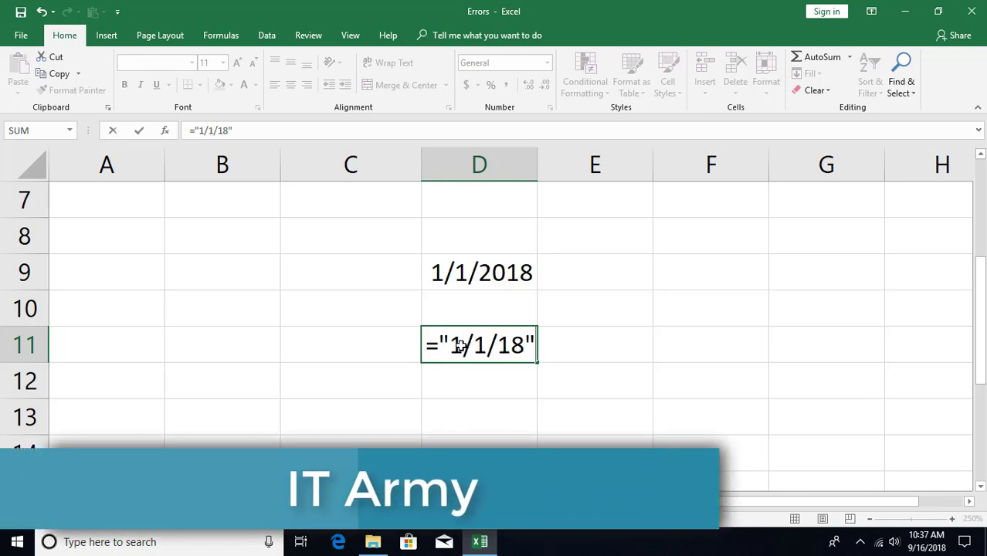
pyautogui.press('Return')
# Step: Turn off the error checking rule for cells containing years represented as 2 digits, starting from the error options of cell D11
pyautogui.click(459, 346)
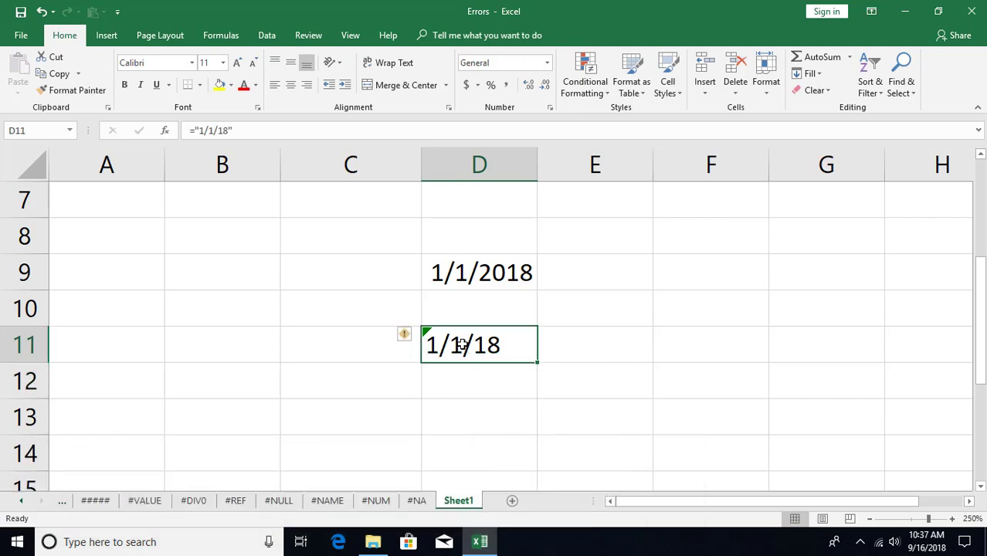
pyautogui.hotkey('alt', 'shift', 'F10')
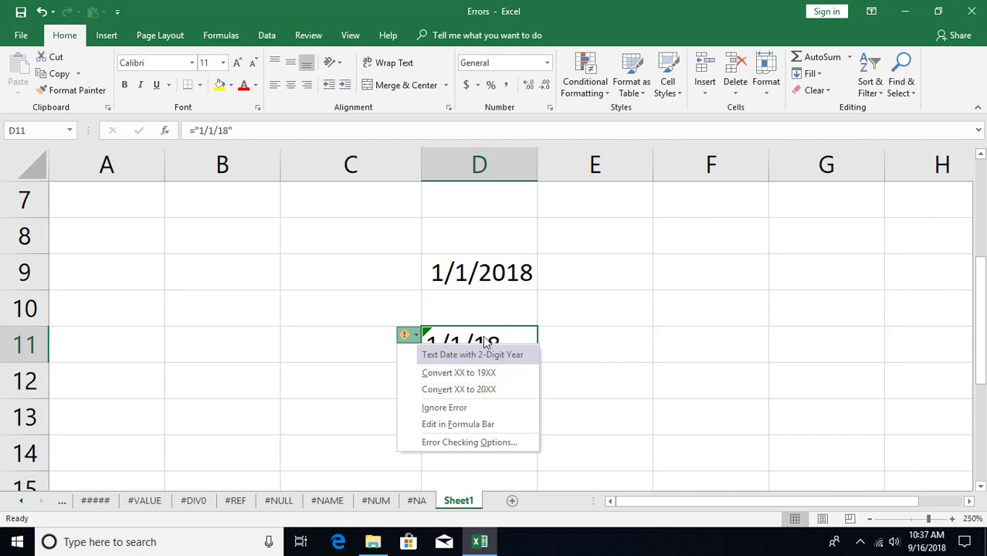
pyautogui.click(473, 441)
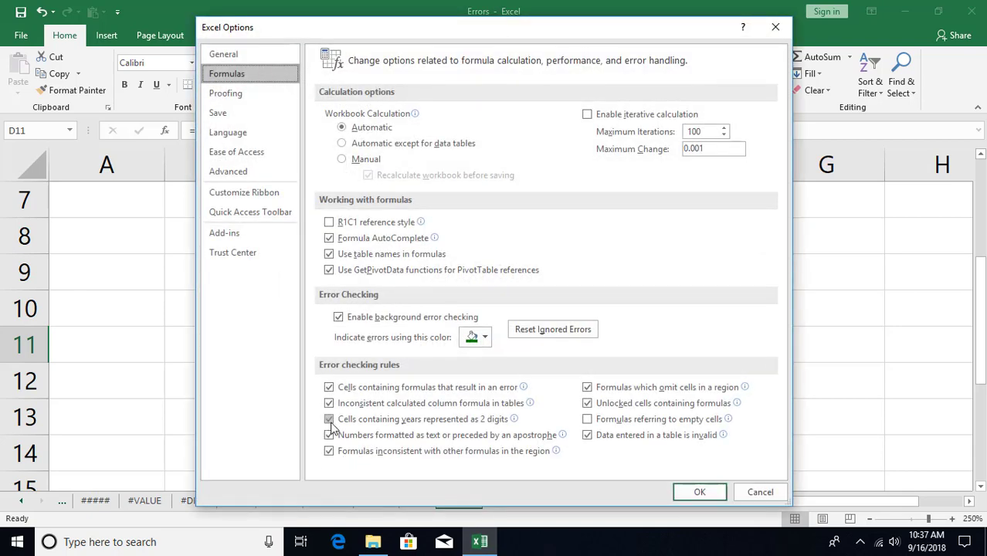
pyautogui.click(367, 423)
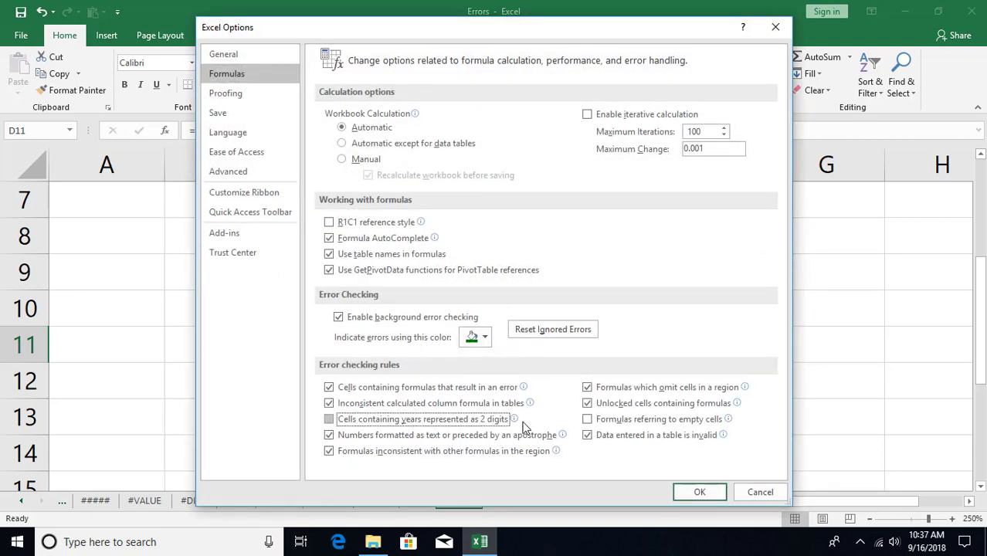
pyautogui.click(698, 493)
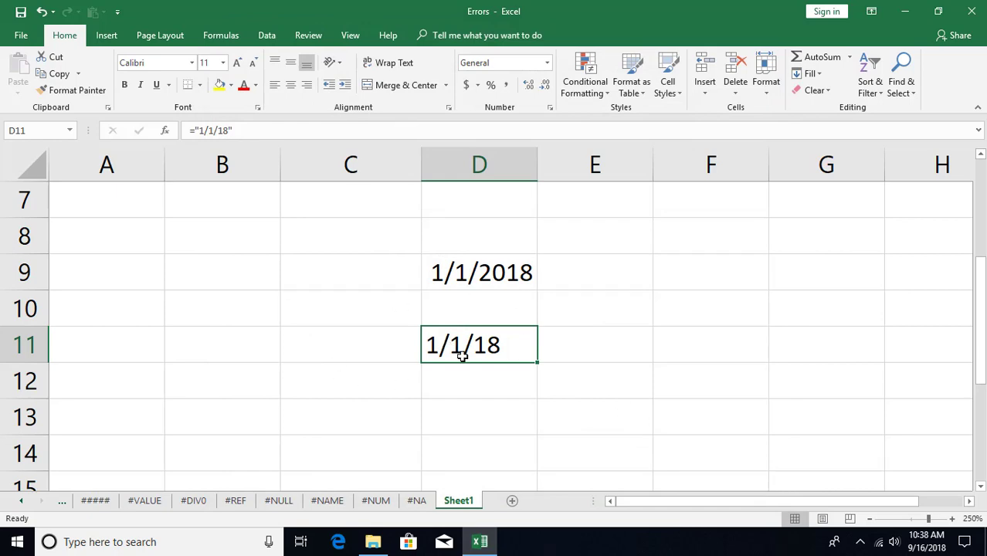
# Step: Turn the error checking rule for cells containing years represented as 2 digits back on in the Formulas options
pyautogui.hotkey('alt', 'f')
pyautogui.press('t')
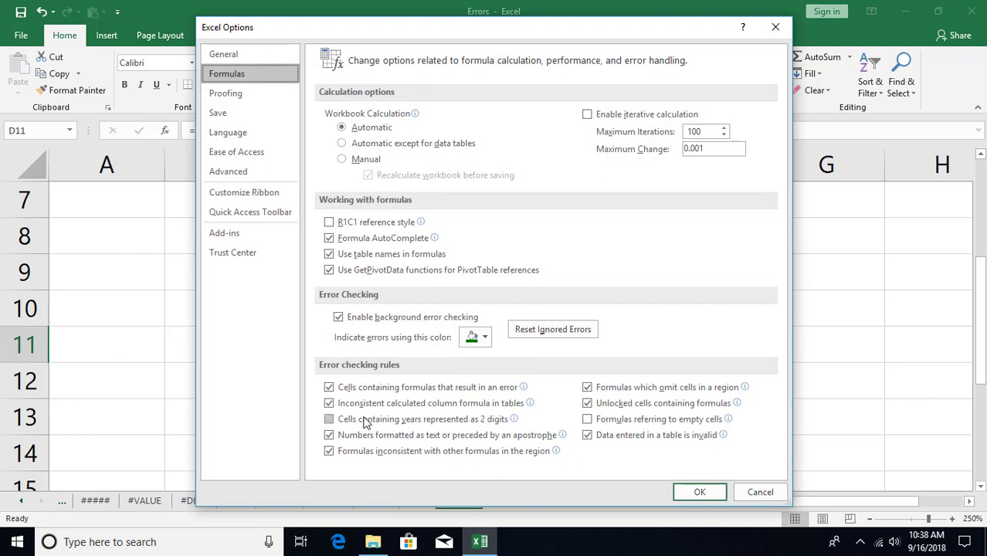
pyautogui.click(366, 421)
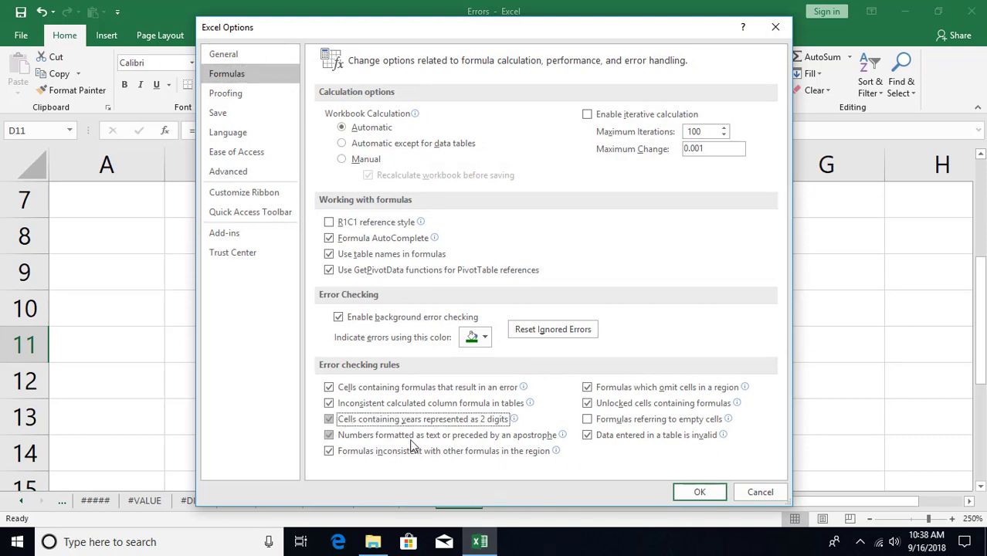
pyautogui.moveTo(434, 443)
pyautogui.click(695, 490)
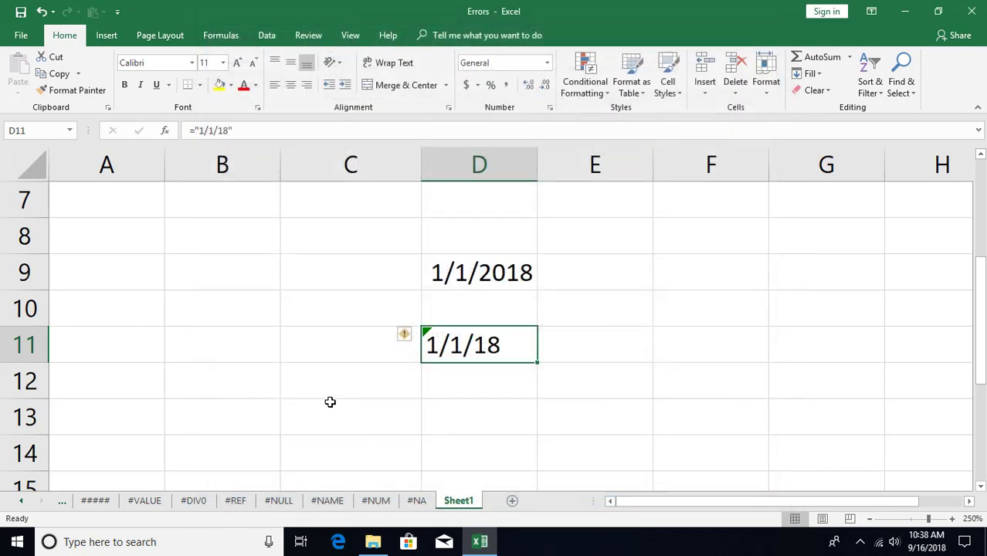
# Step: Enter the number 23424 in cell C13 and select that cell
pyautogui.click(301, 416)
pyautogui.scroll(-1, 323, 387)
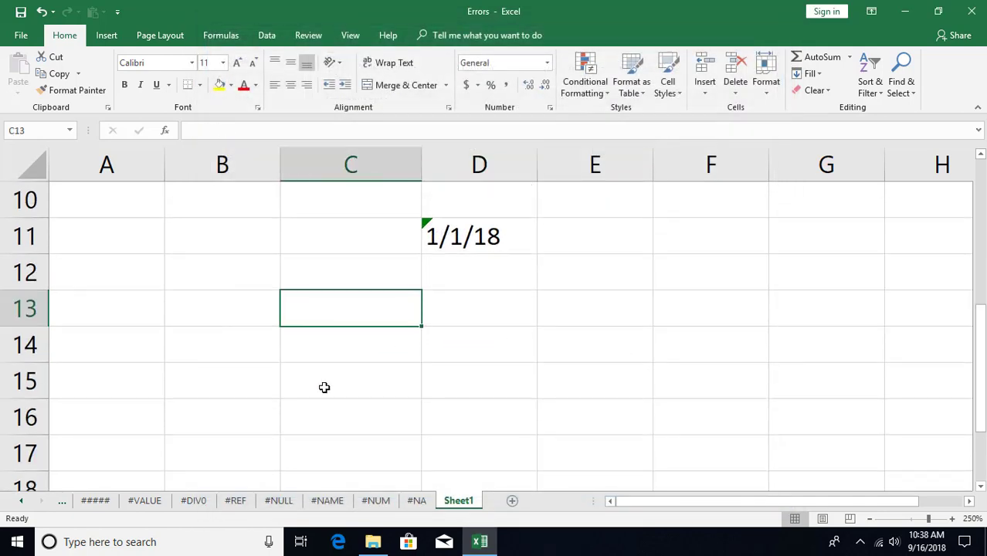
pyautogui.write('23424')
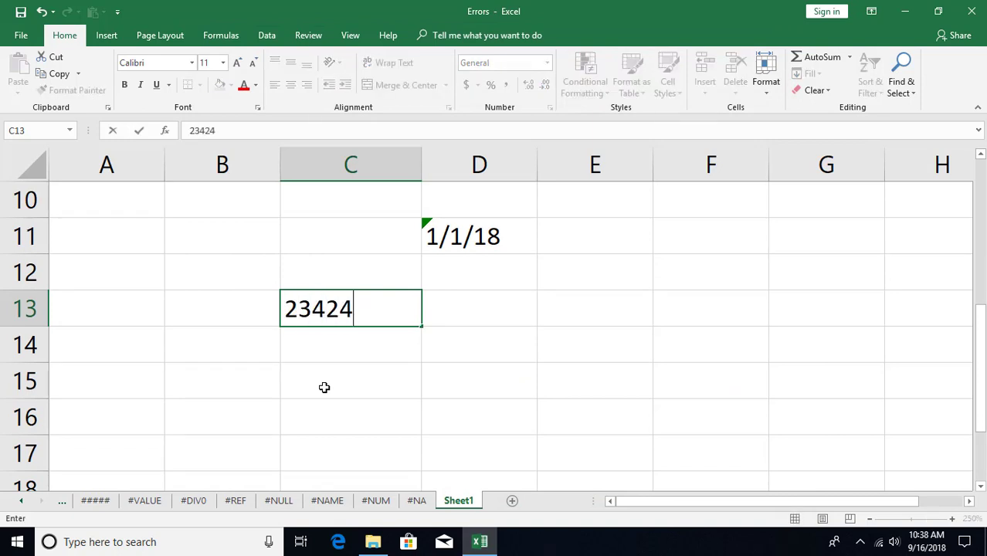
pyautogui.press('Return')
pyautogui.press('Up')
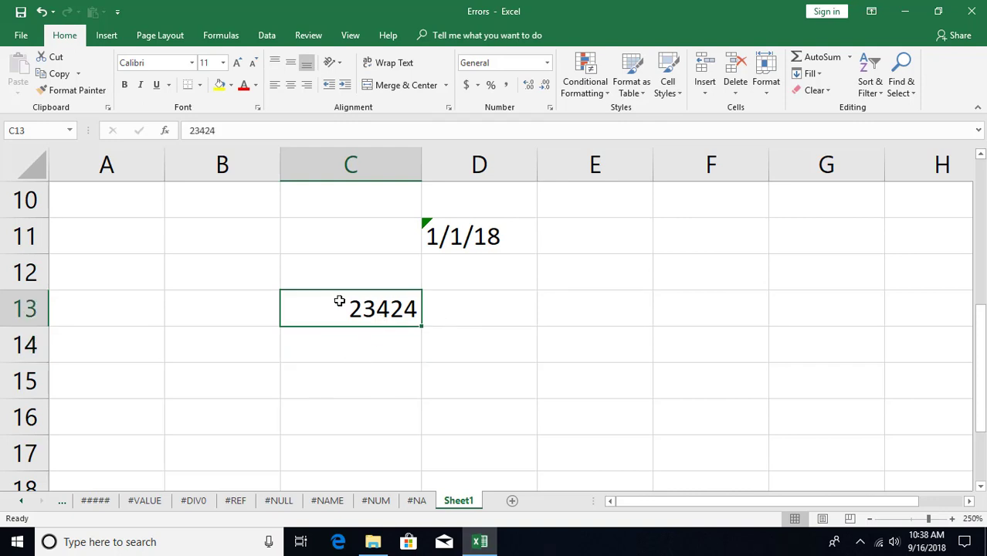
# Step: Enter 2E10 in cell C14 and open the cell to check the value it stores
pyautogui.click(362, 346)
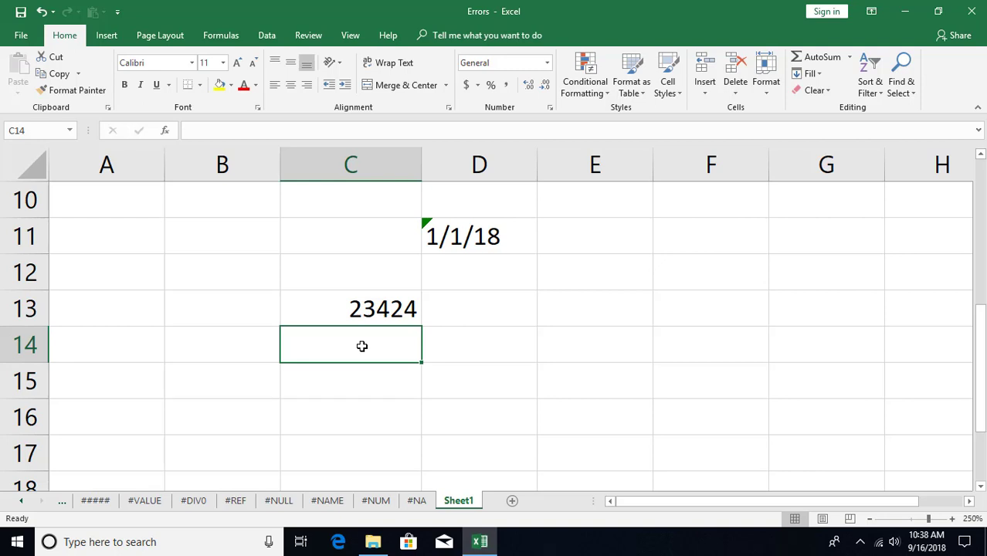
pyautogui.write('2E10')
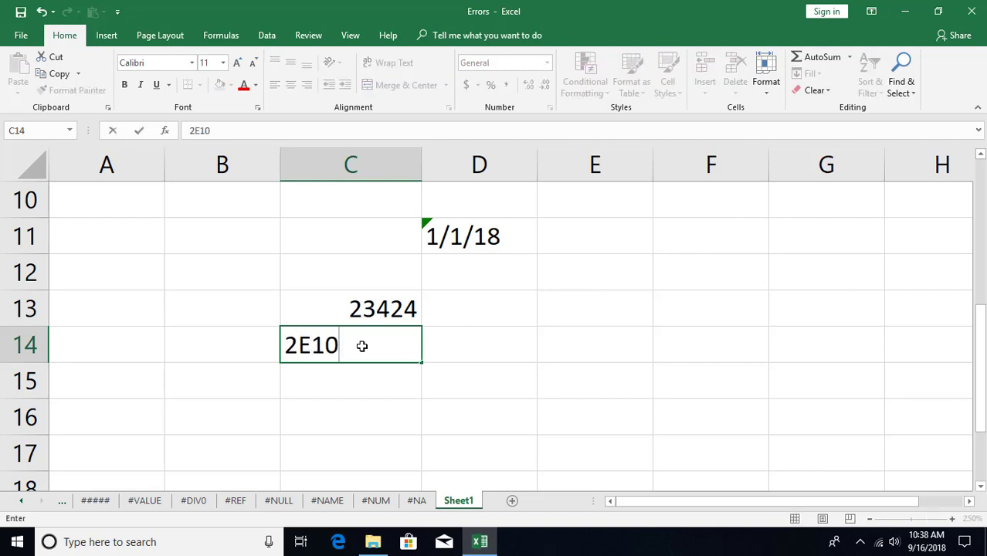
pyautogui.press('Return')
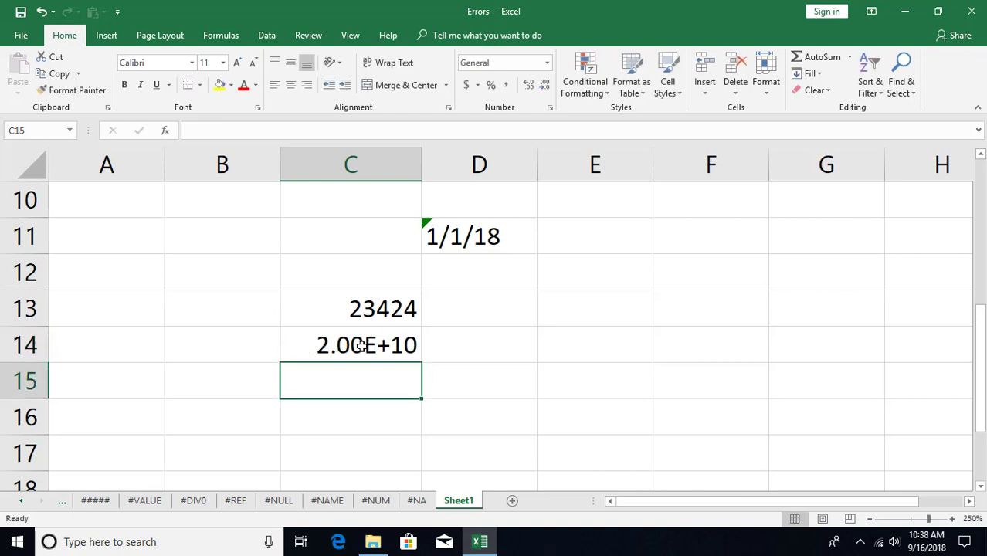
pyautogui.doubleClick(360, 345)
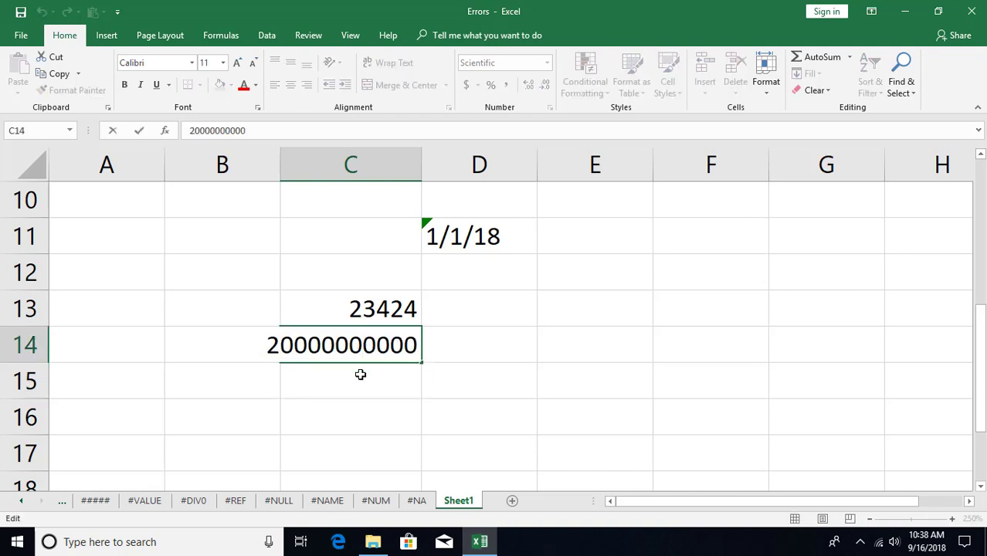
pyautogui.click(360, 373)
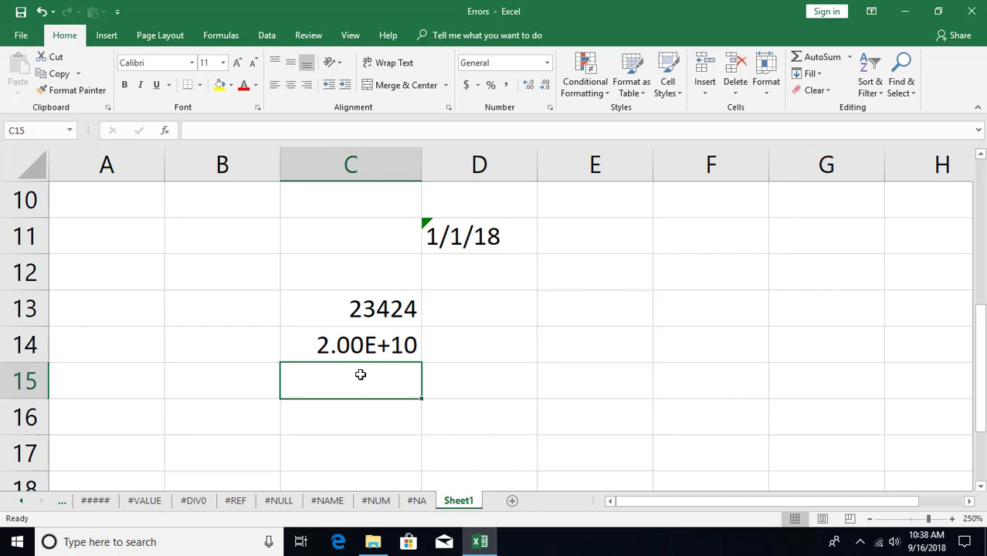
# Step: Bring up the On-Screen Keyboard to look at the apostrophe key, close it and return to cell C16
pyautogui.press('super+r')
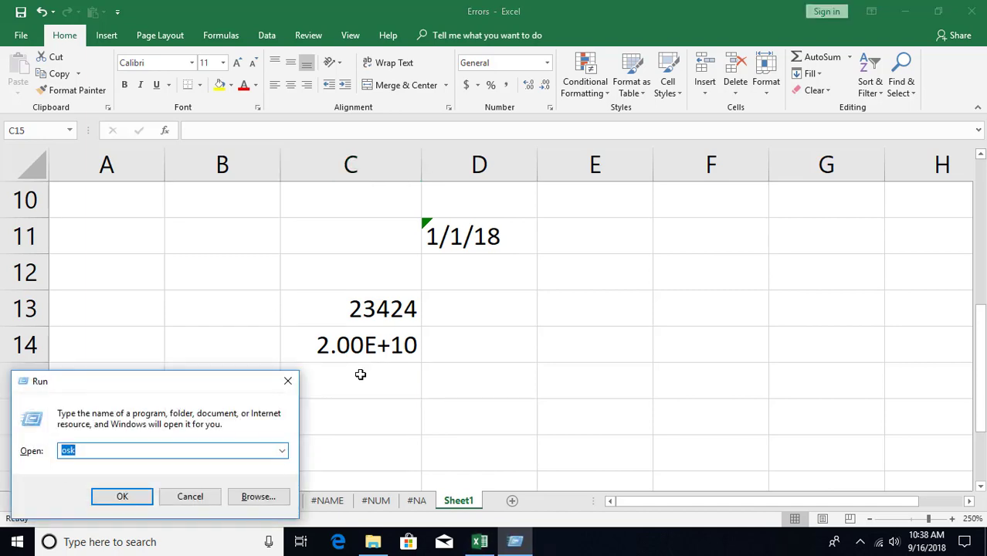
pyautogui.write('calc')
pyautogui.press('Return')
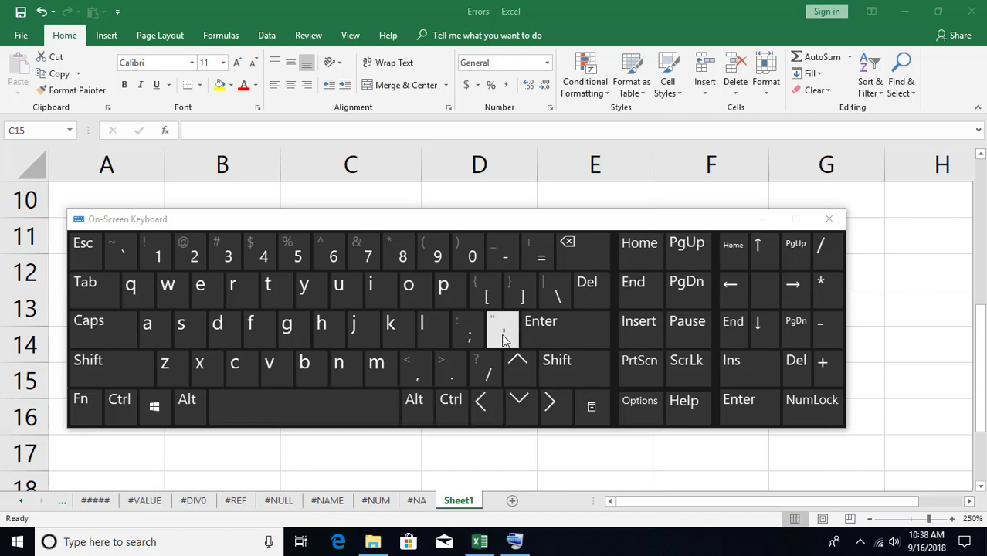
pyautogui.click(828, 220)
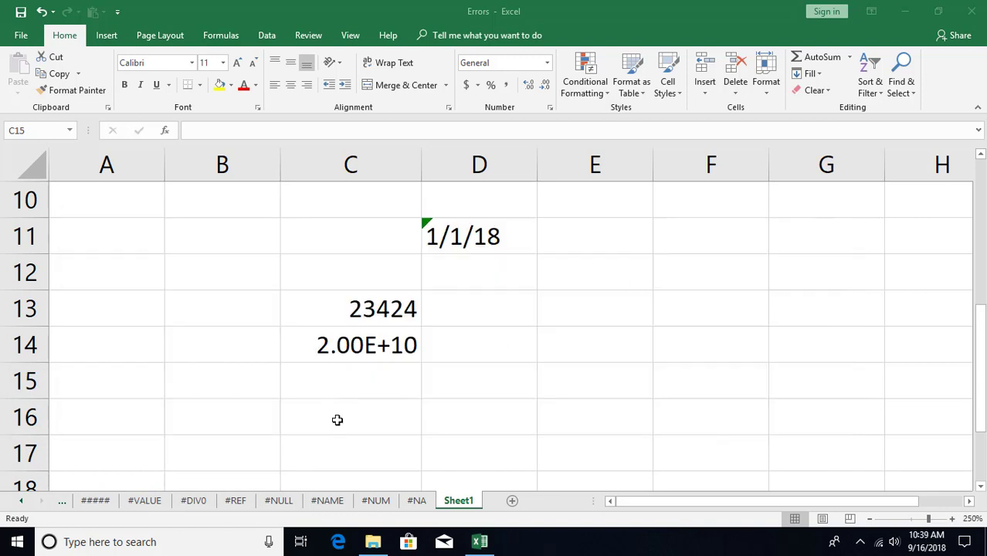
pyautogui.click(337, 419)
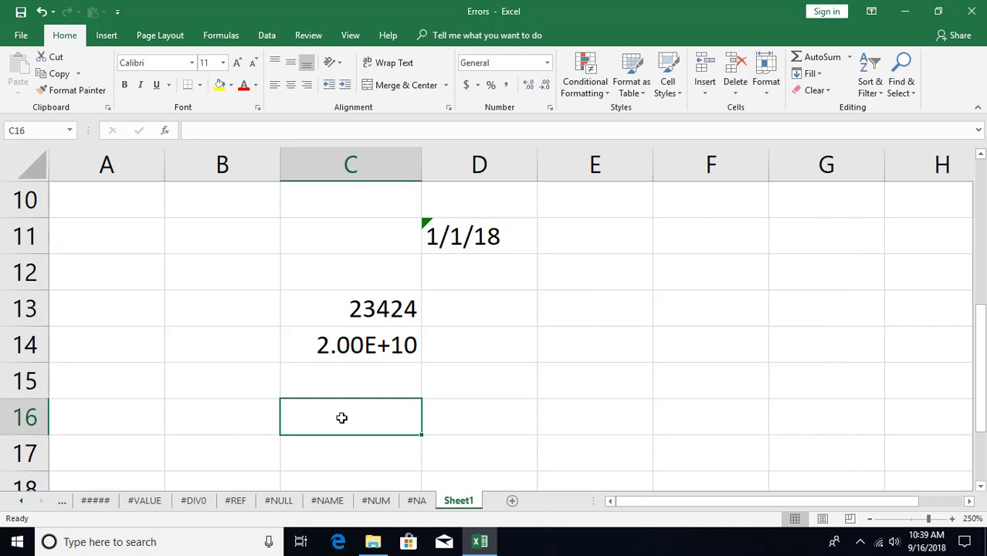
# Step: Try the Text number format on cell C13 and undo it
pyautogui.click(364, 311)
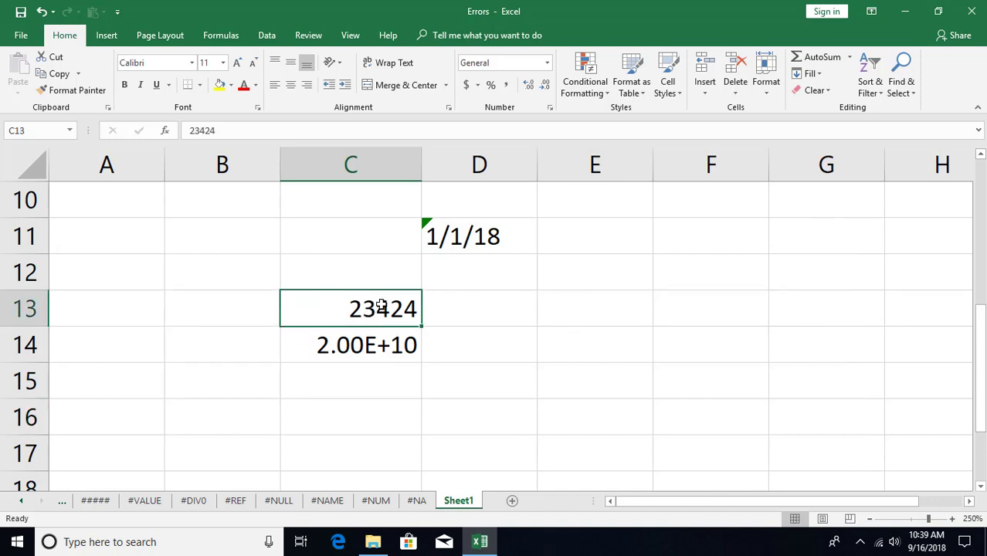
pyautogui.click(547, 63)
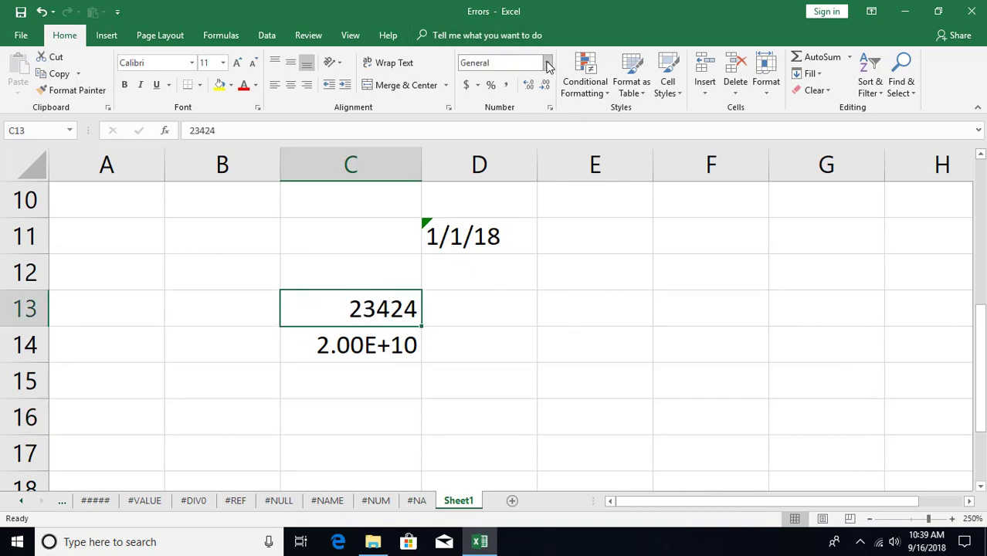
pyautogui.click(547, 63)
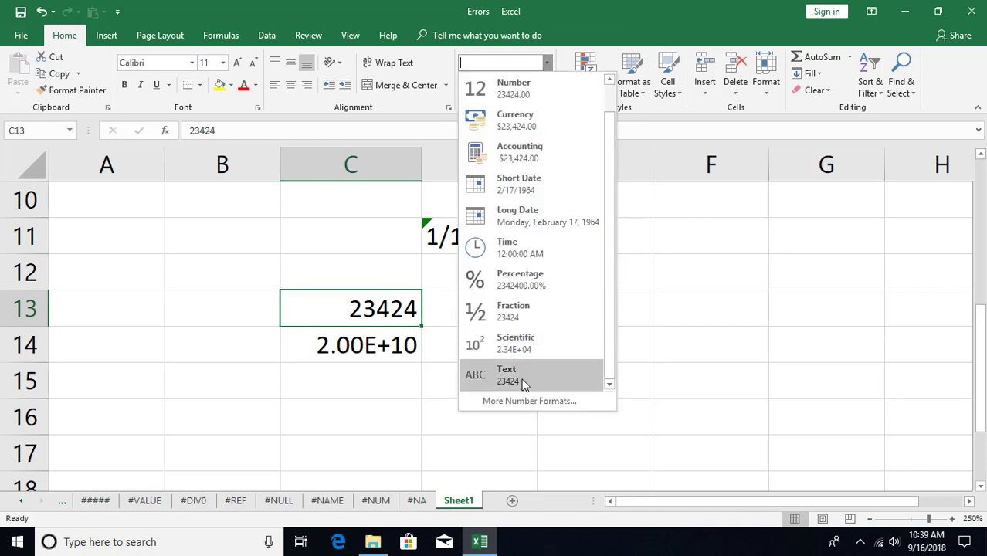
pyautogui.click(521, 384)
pyautogui.click(358, 400)
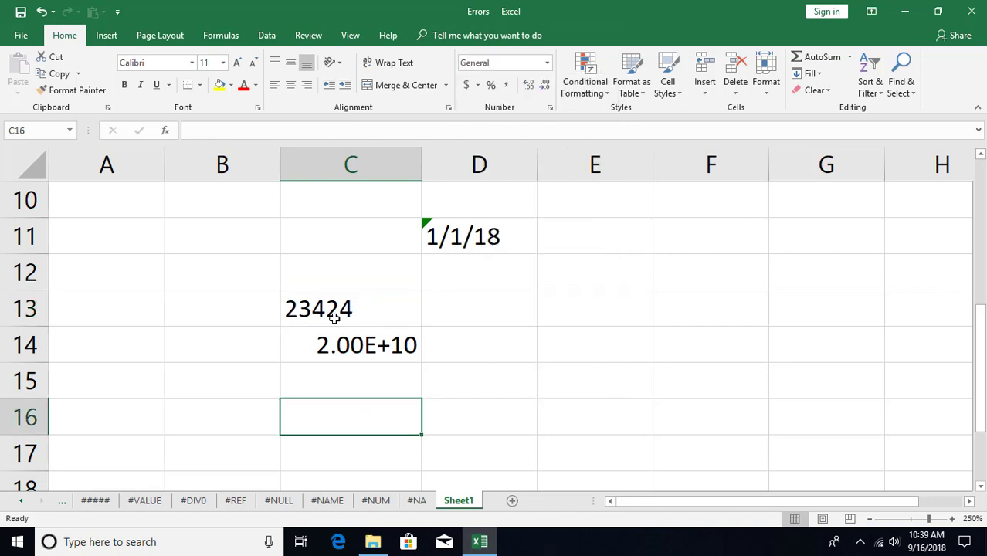
pyautogui.hotkey('ctrl', 'z')
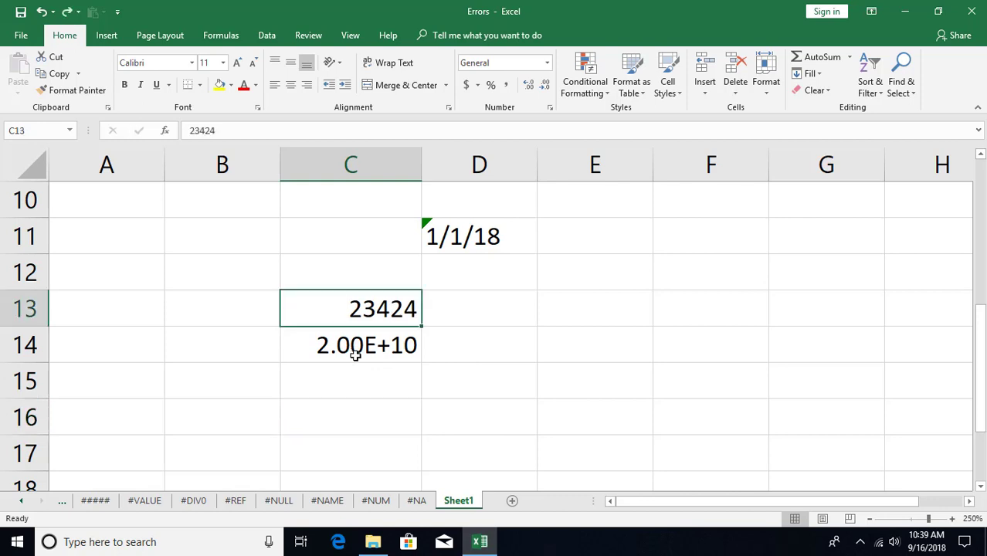
# Step: Enter 23424 preceded by an apostrophe in cell C16 and check how the cell stores it
pyautogui.click(341, 414)
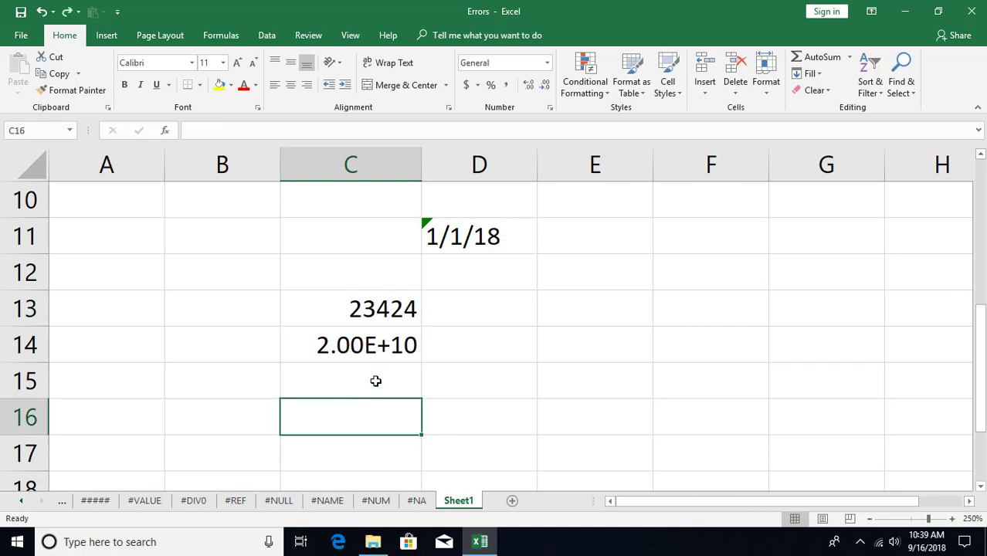
pyautogui.write("'23424")
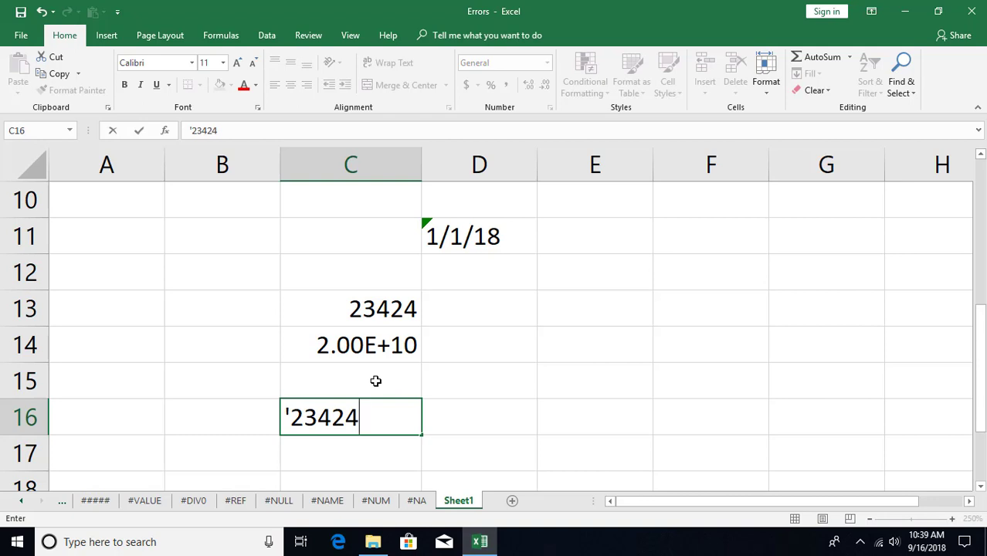
pyautogui.press('Return')
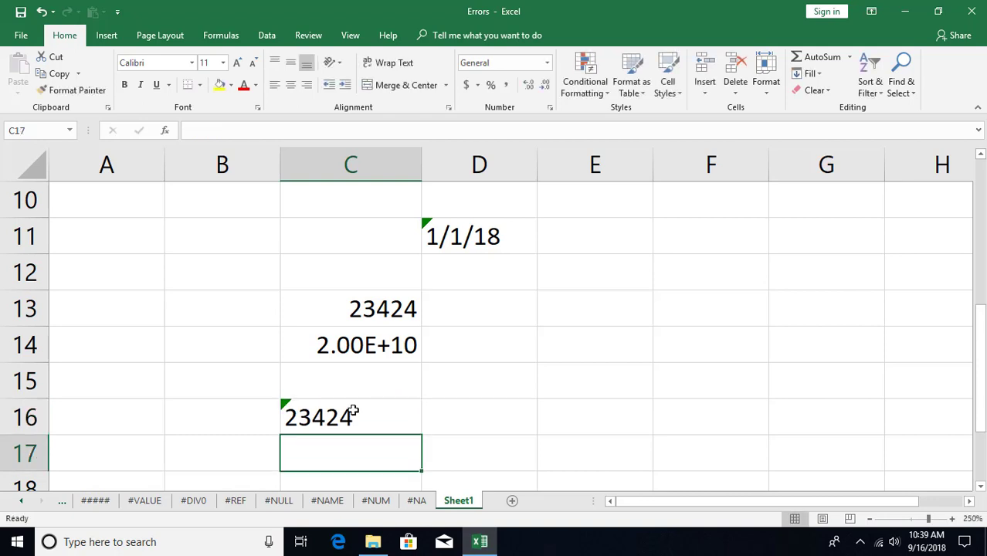
pyautogui.doubleClick(348, 412)
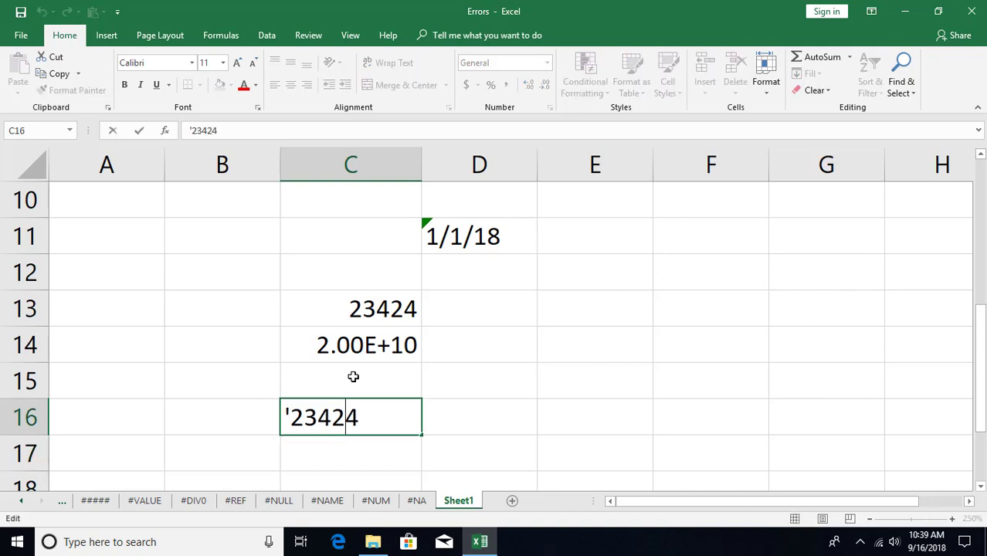
pyautogui.press('Escape')
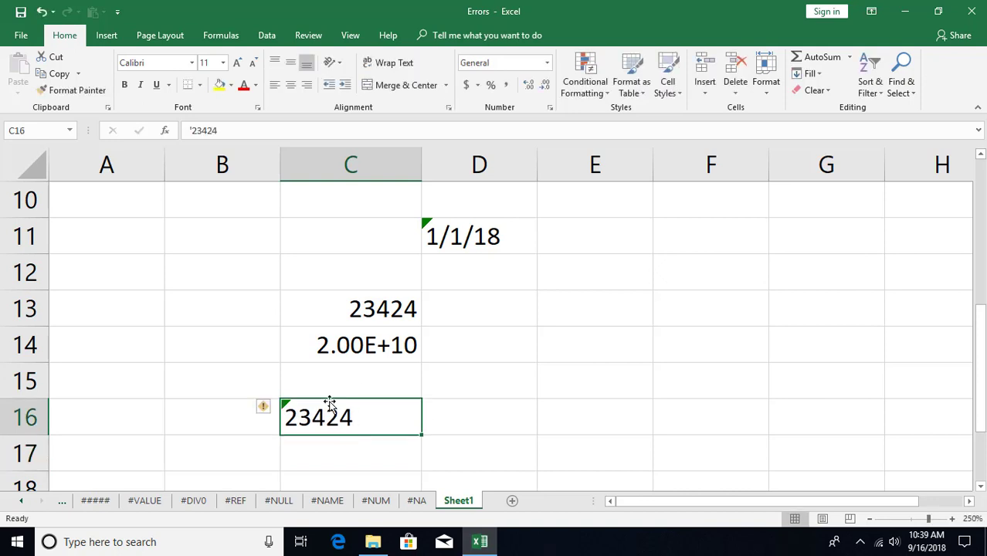
# Step: Turn off the rule for numbers formatted as text or preceded by an apostrophe, starting from cell C16's error options
pyautogui.click(275, 407)
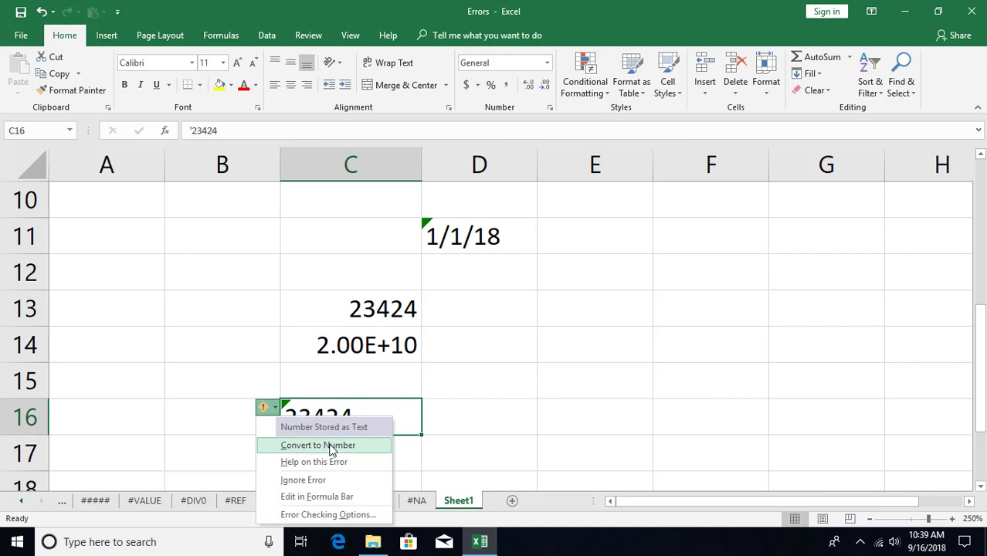
pyautogui.click(317, 515)
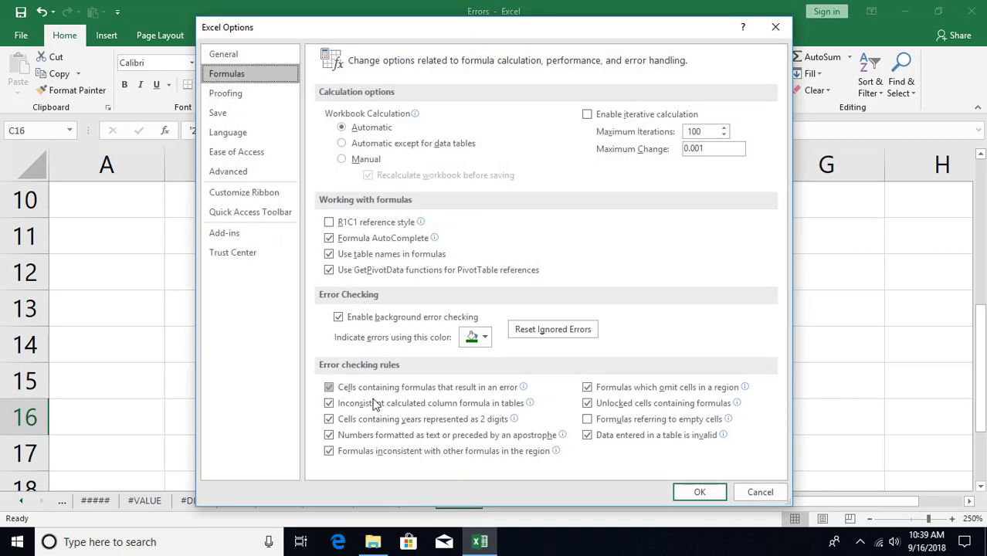
pyautogui.click(329, 435)
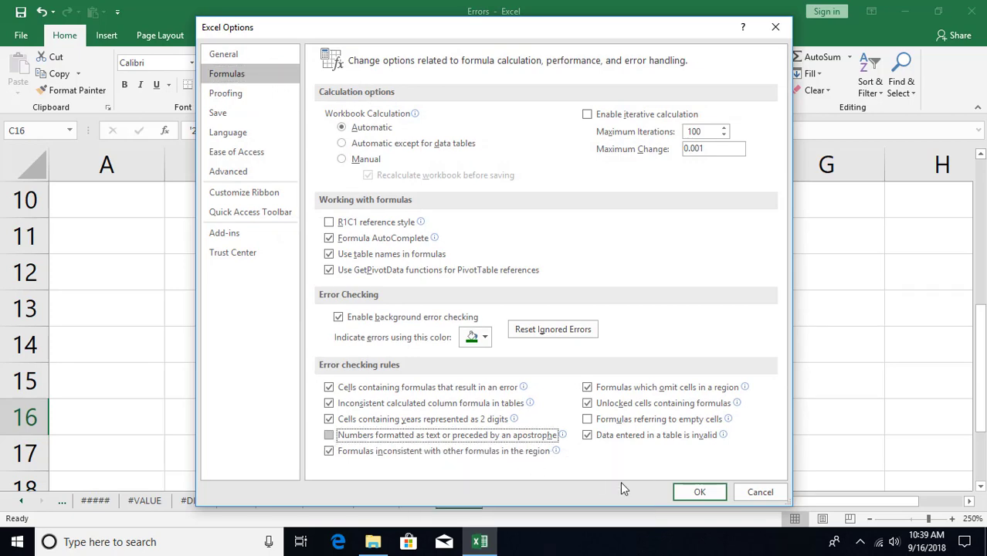
pyautogui.click(699, 492)
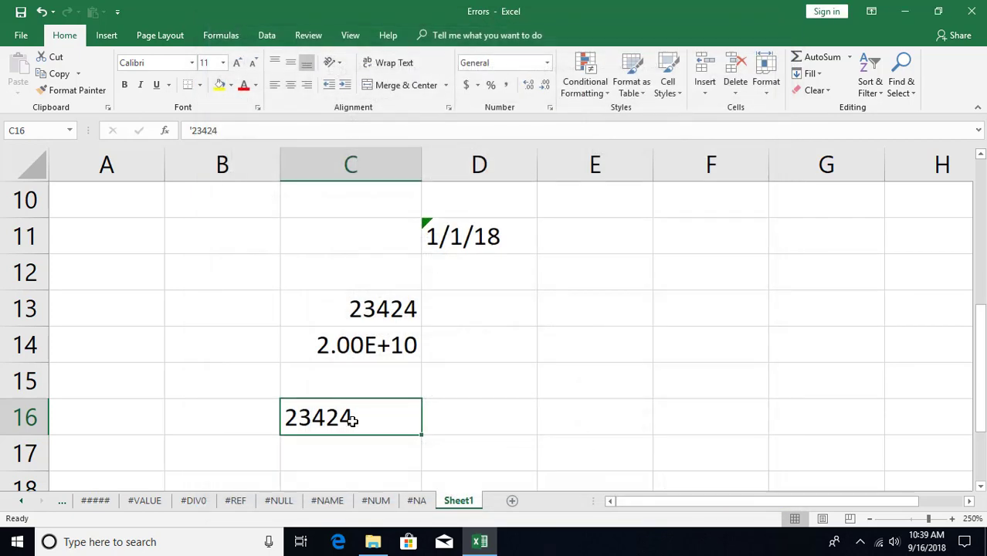
# Step: Turn the rule for numbers formatted as text or preceded by an apostrophe back on in the Formulas options
pyautogui.hotkey('alt', 'f')
pyautogui.press('t')
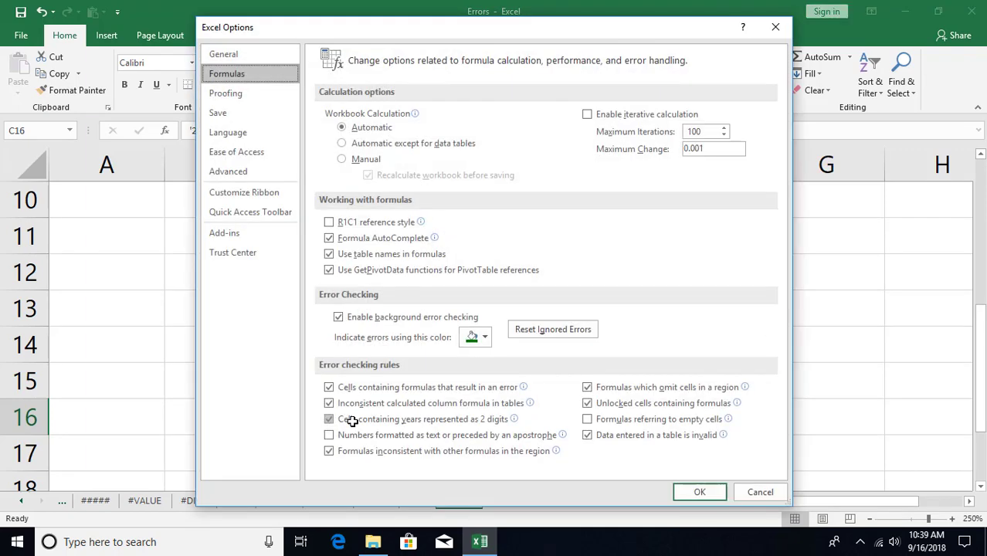
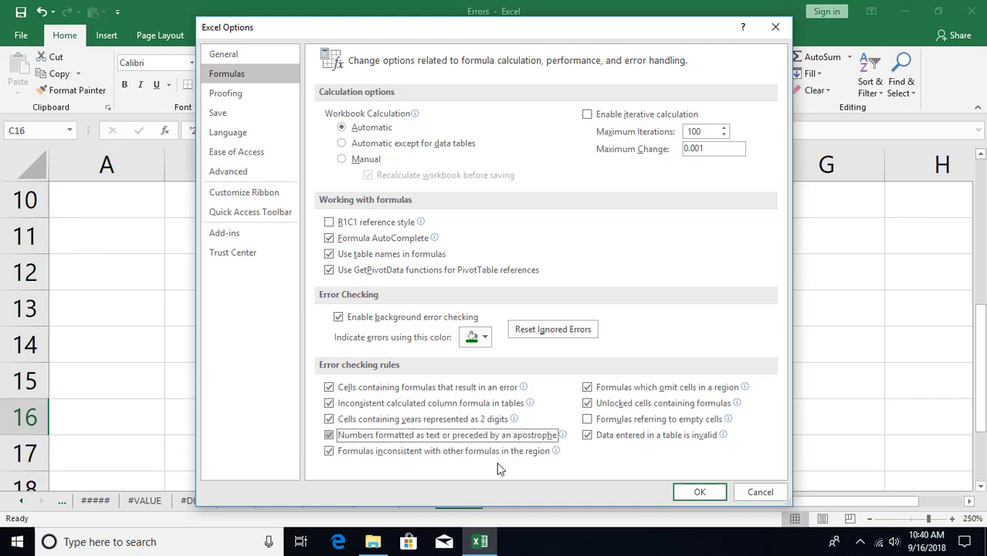
pyautogui.click(699, 495)
pyautogui.click(230, 291)
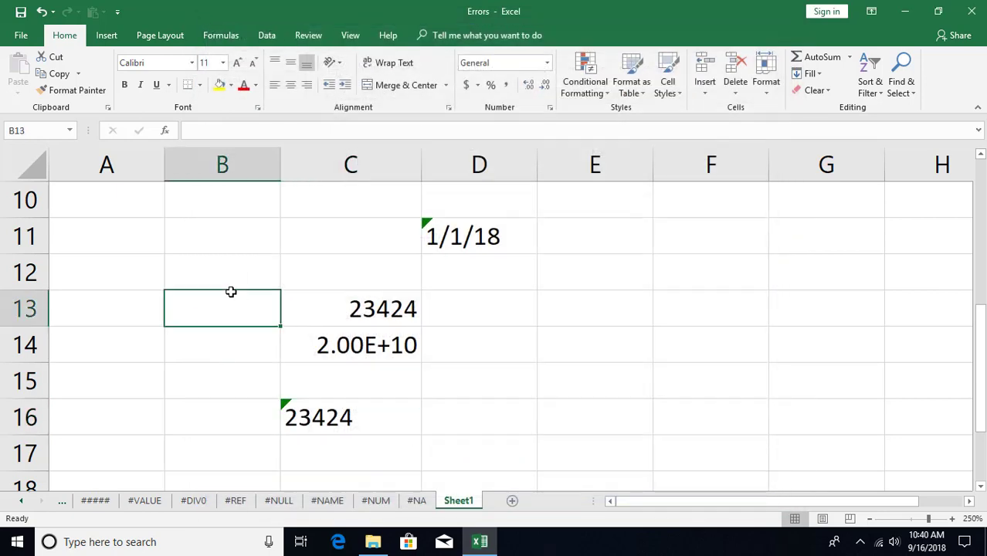
# Step: Convert the Name, Marks and Percentage table to a normal range
pyautogui.scroll(3, 273, 260)
pyautogui.click(237, 273)
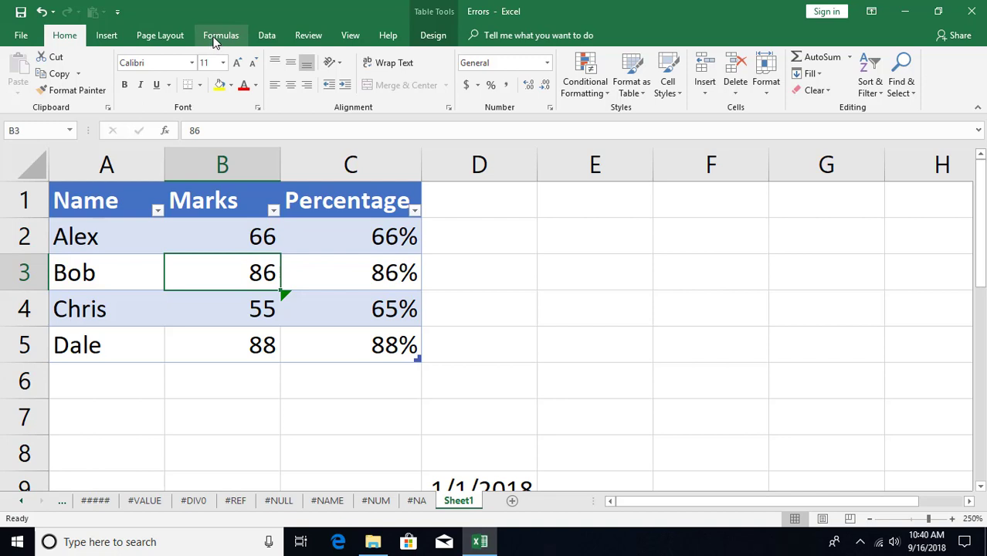
pyautogui.click(433, 35)
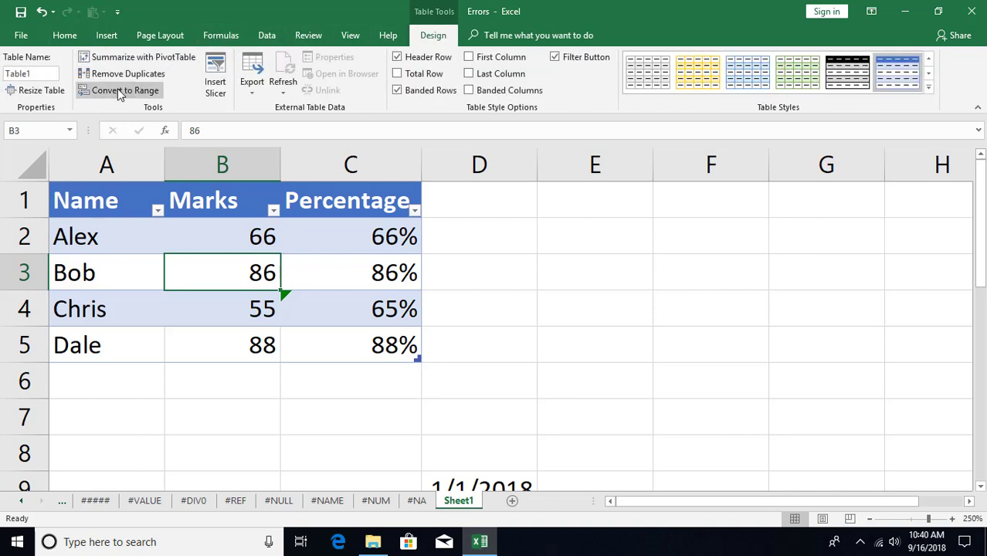
pyautogui.click(124, 90)
pyautogui.click(479, 310)
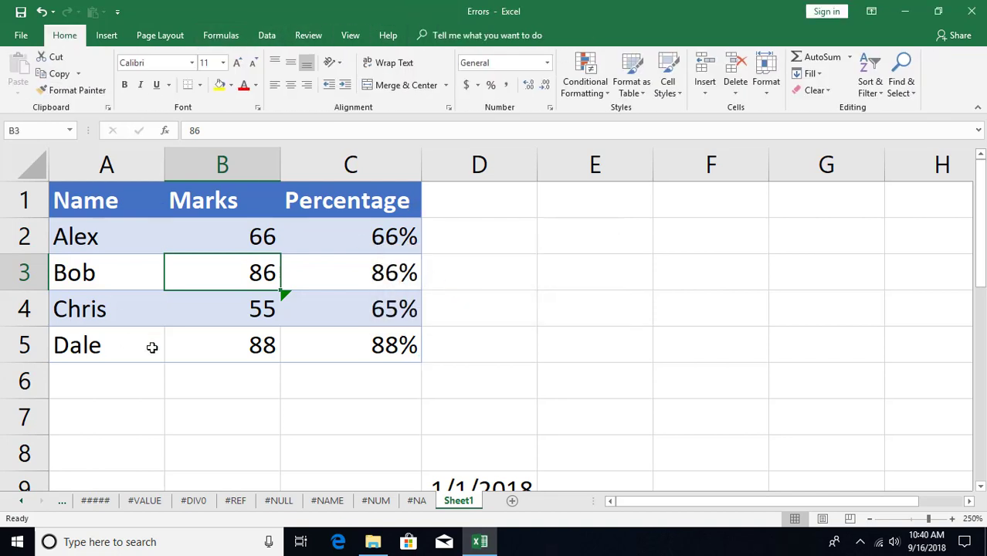
# Step: Turn off the rule for formulas inconsistent with other formulas in the region, starting from cell C4's error options
pyautogui.click(216, 338)
pyautogui.click(318, 320)
pyautogui.click(202, 307)
pyautogui.click(328, 321)
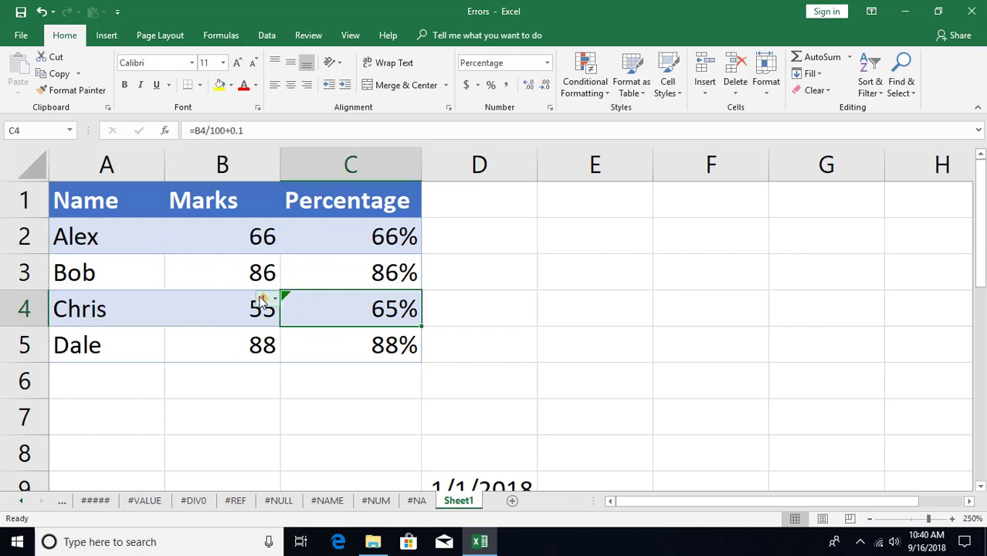
pyautogui.click(272, 301)
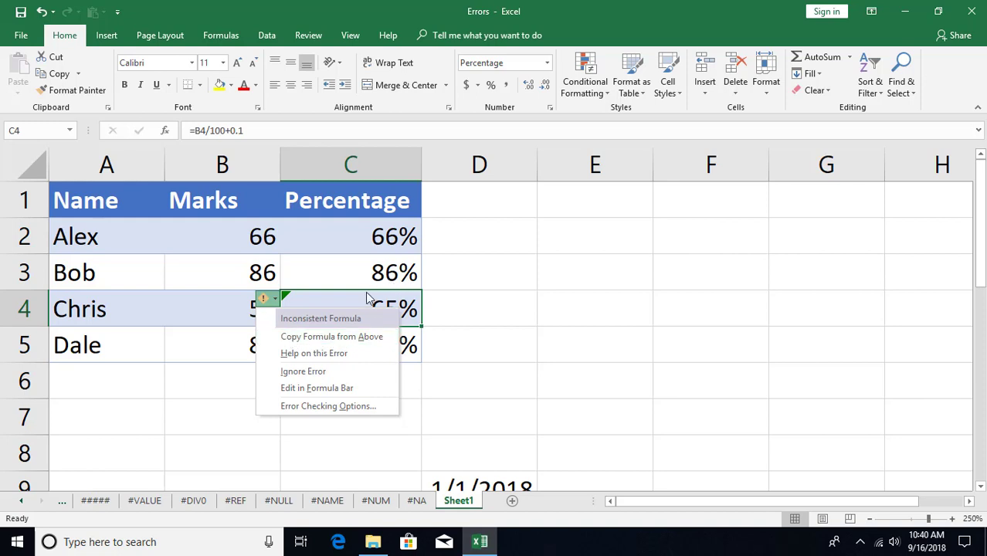
pyautogui.click(299, 412)
pyautogui.click(331, 453)
pyautogui.click(707, 493)
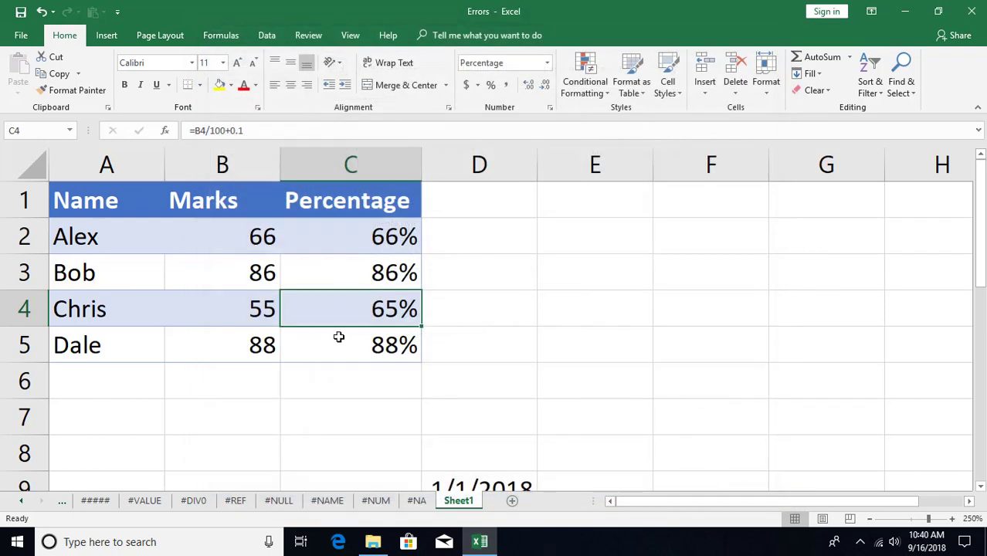
# Step: Turn the rule for formulas inconsistent with other formulas in the region back on in the Formulas options
pyautogui.click(26, 40)
pyautogui.press('Escape')
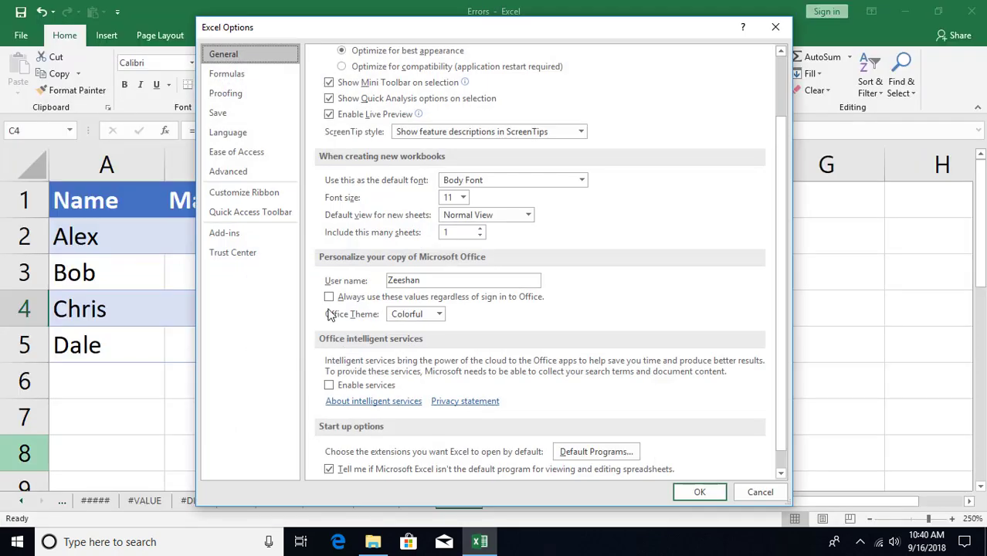
pyautogui.click(238, 75)
pyautogui.click(331, 452)
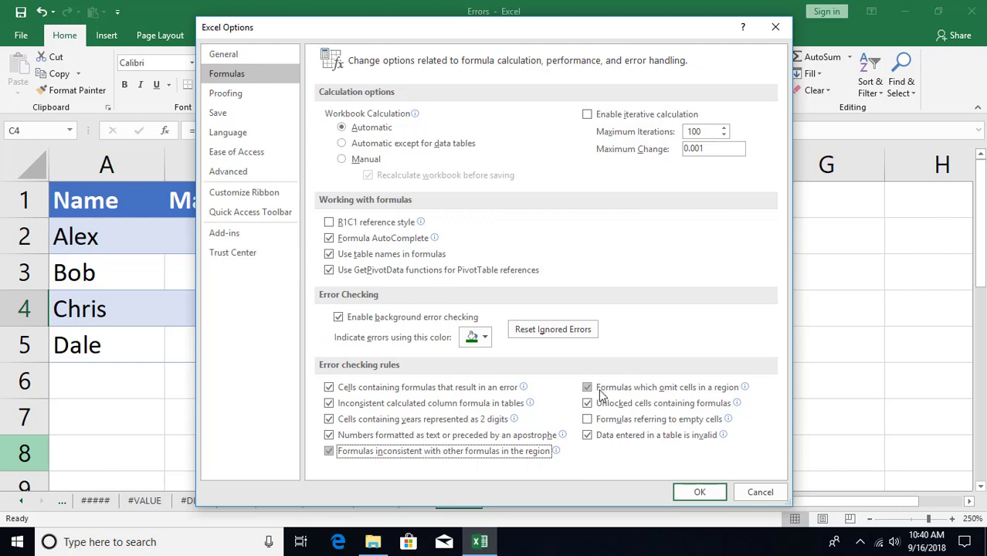
pyautogui.moveTo(695, 395)
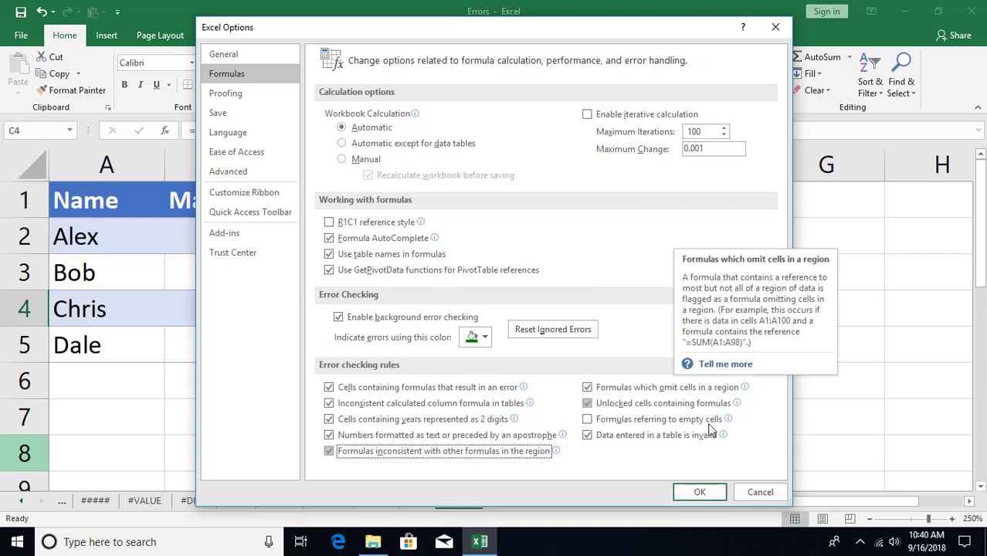
pyautogui.click(698, 492)
# Step: Enter the numbers 345, 3, 453 and 54 in cells C19 to C22
pyautogui.scroll(-5, 738, 443)
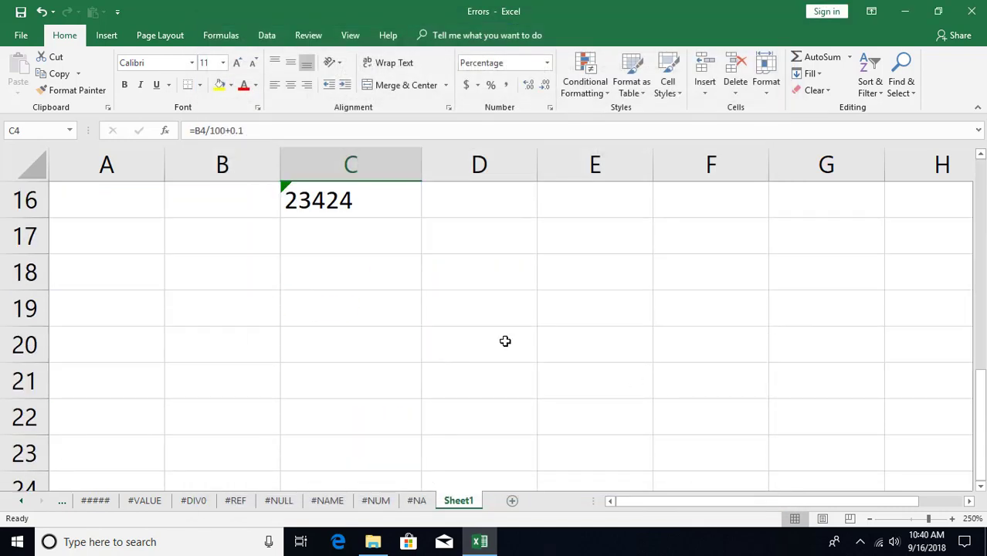
pyautogui.click(317, 308)
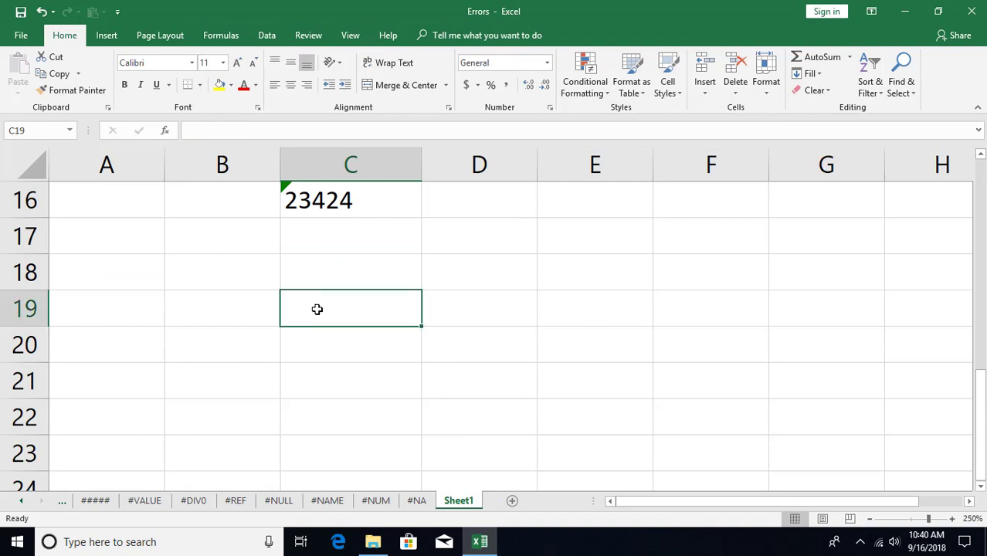
pyautogui.write('345')
pyautogui.press('Return')
pyautogui.write('3')
pyautogui.press('Return')
pyautogui.write('453')
pyautogui.press('Return')
pyautogui.write('54')
pyautogui.press('Return')
# Step: Sum the range C19:C22 in cell E20 with an AutoSum formula
pyautogui.scroll(-2, 341, 297)
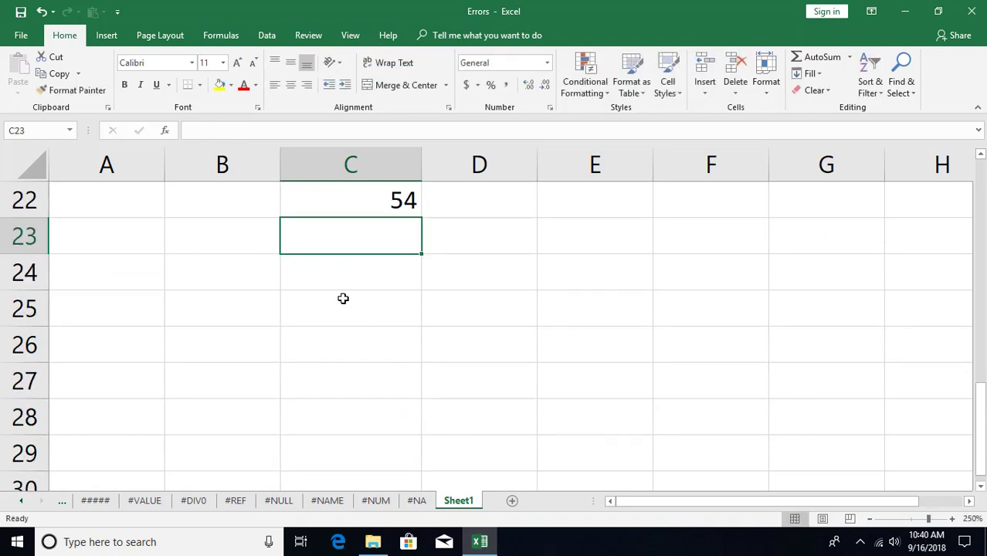
pyautogui.scroll(1, 379, 344)
pyautogui.scroll(1, 376, 347)
pyautogui.scroll(-1, 560, 313)
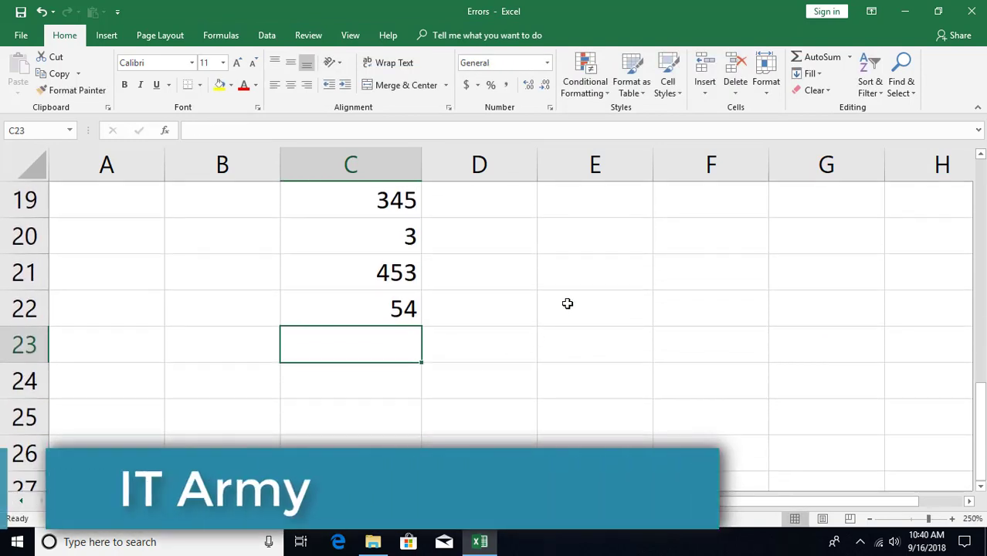
pyautogui.scroll(1, 585, 351)
pyautogui.click(584, 349)
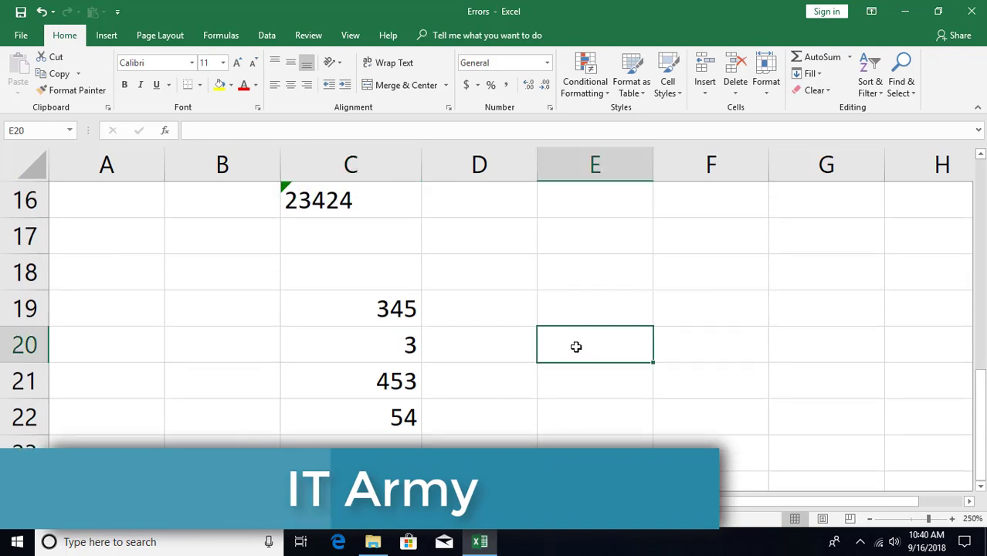
pyautogui.hotkey('alt', '=')
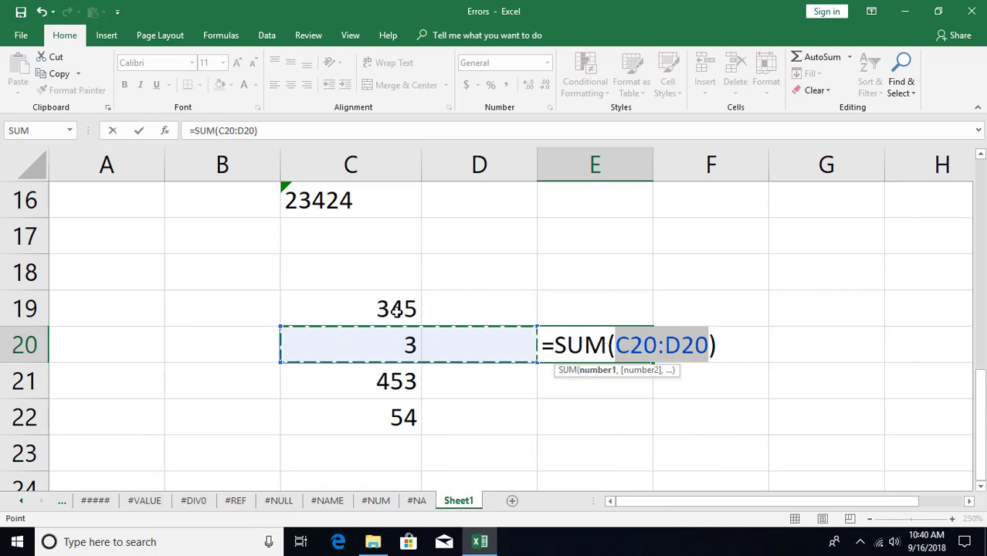
pyautogui.moveTo(386, 308); pyautogui.dragTo(381, 404)
pyautogui.click(381, 404)
pyautogui.moveTo(379, 312); pyautogui.dragTo(386, 401)
pyautogui.click(385, 403)
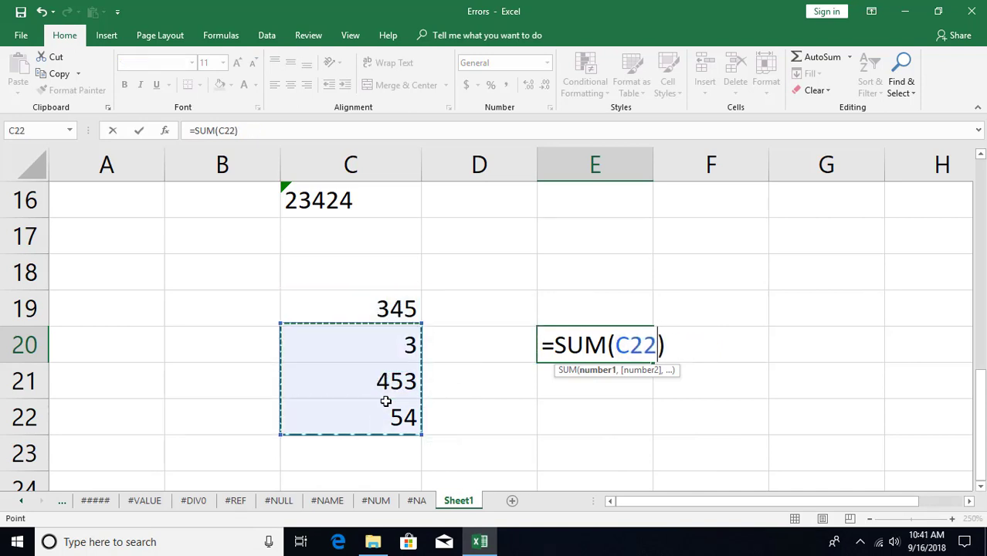
pyautogui.click(379, 310)
pyautogui.moveTo(380, 355); pyautogui.dragTo(381, 401)
pyautogui.click(388, 405)
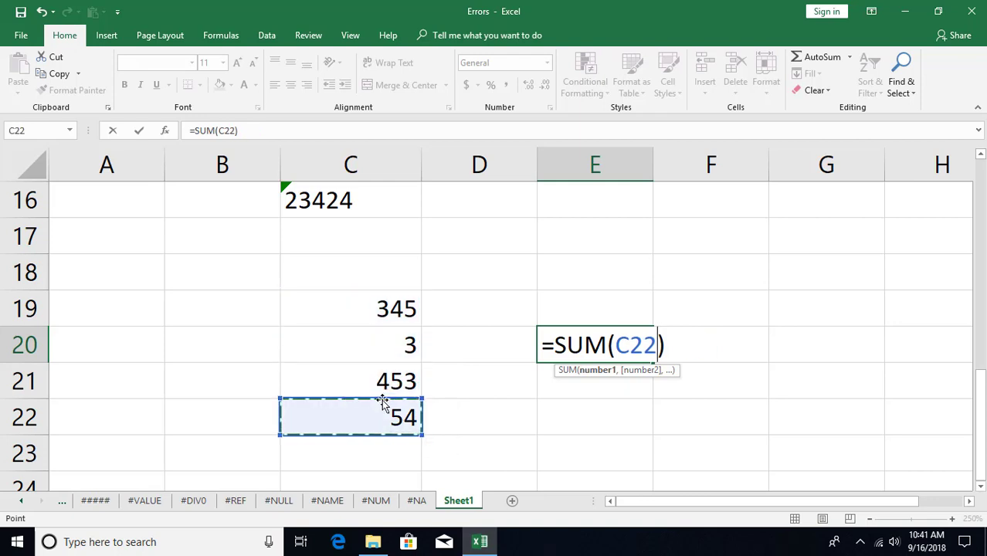
pyautogui.moveTo(383, 312); pyautogui.dragTo(393, 413)
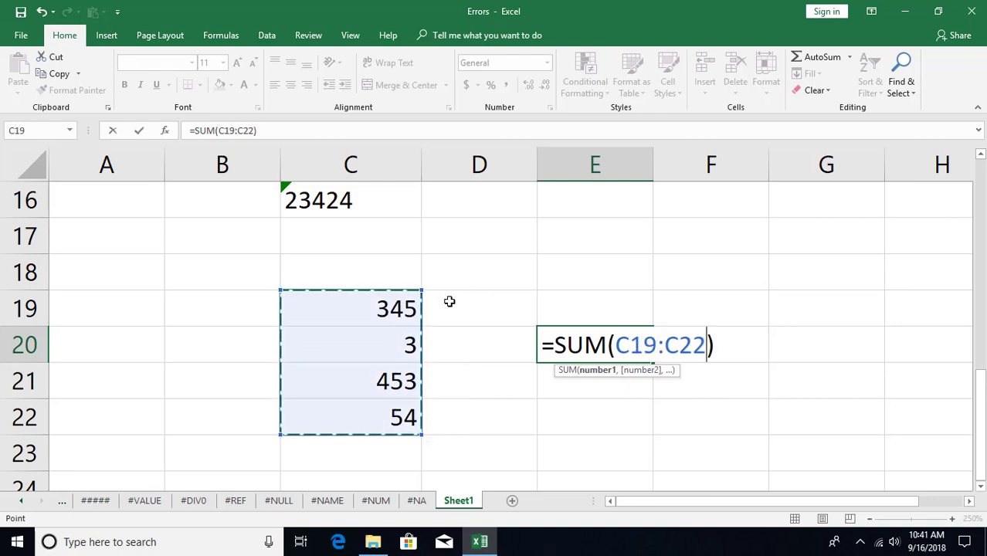
pyautogui.press('Return')
pyautogui.click(575, 350)
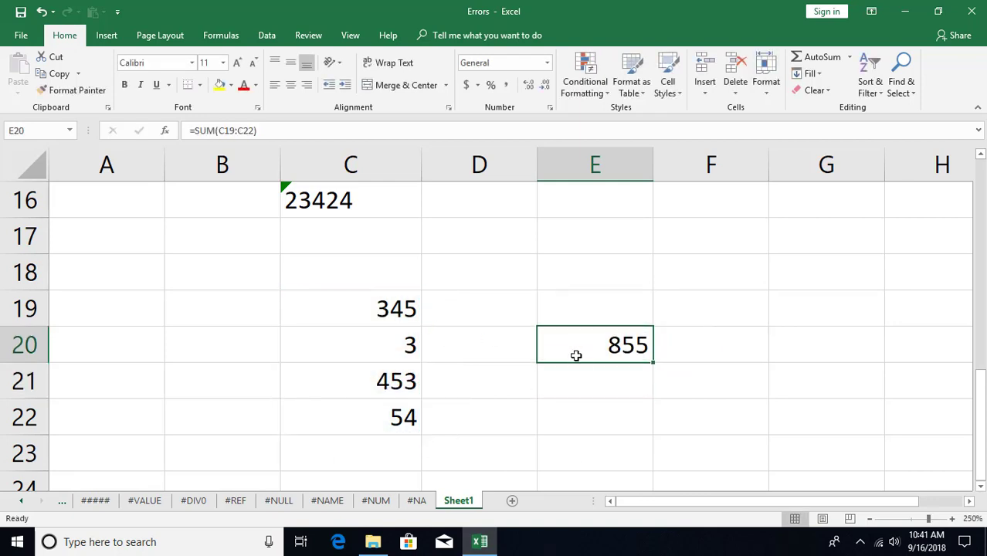
# Step: Enter 44 in cell C23, directly below the summed numbers
pyautogui.click(371, 453)
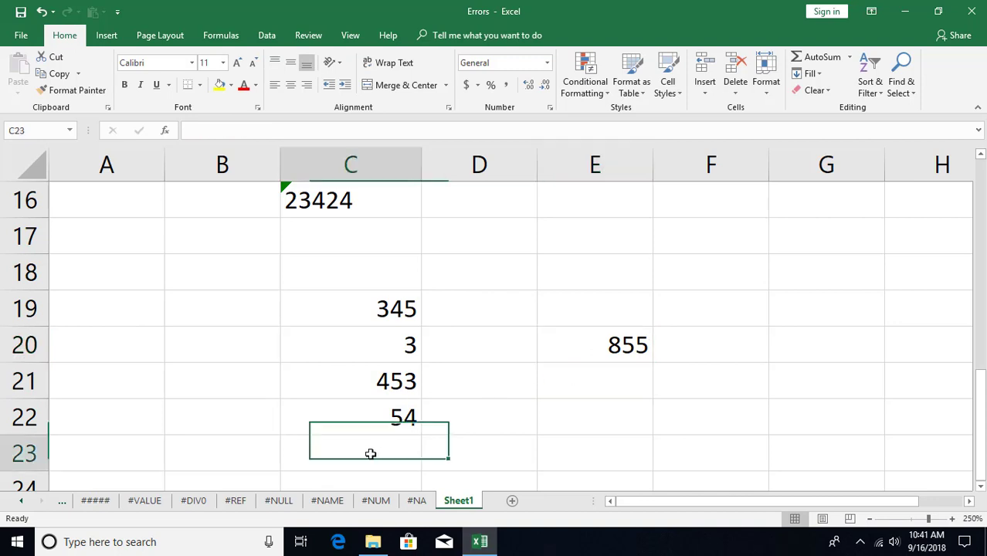
pyautogui.write('44')
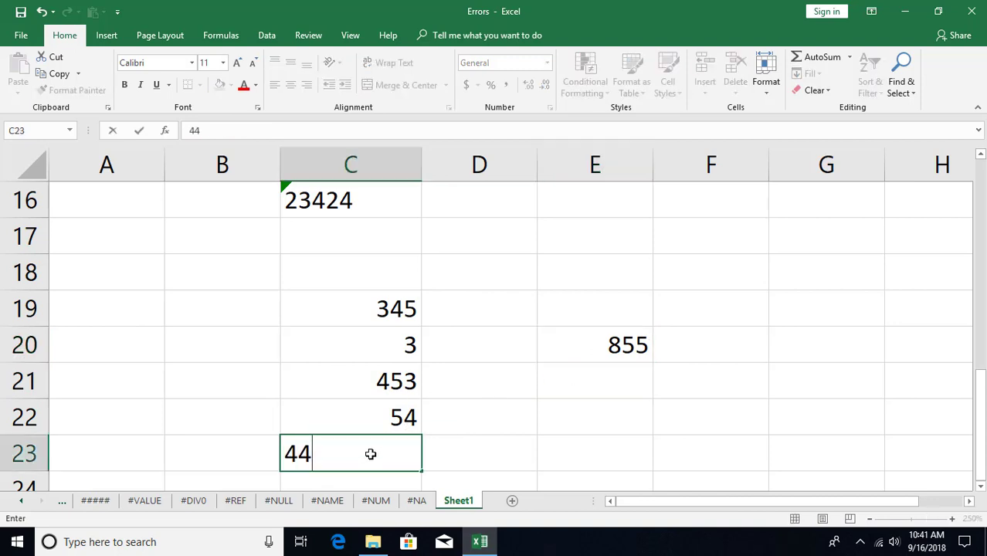
pyautogui.press('Return')
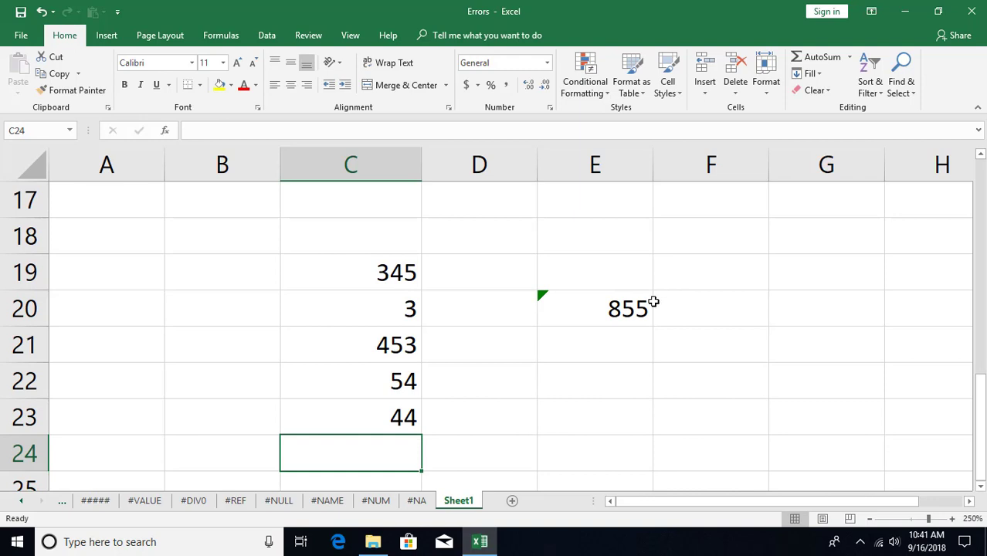
# Step: Try E20's error option that updates the formula to include the adjacent cells, and undo the update
pyautogui.click(625, 309)
pyautogui.click(521, 298)
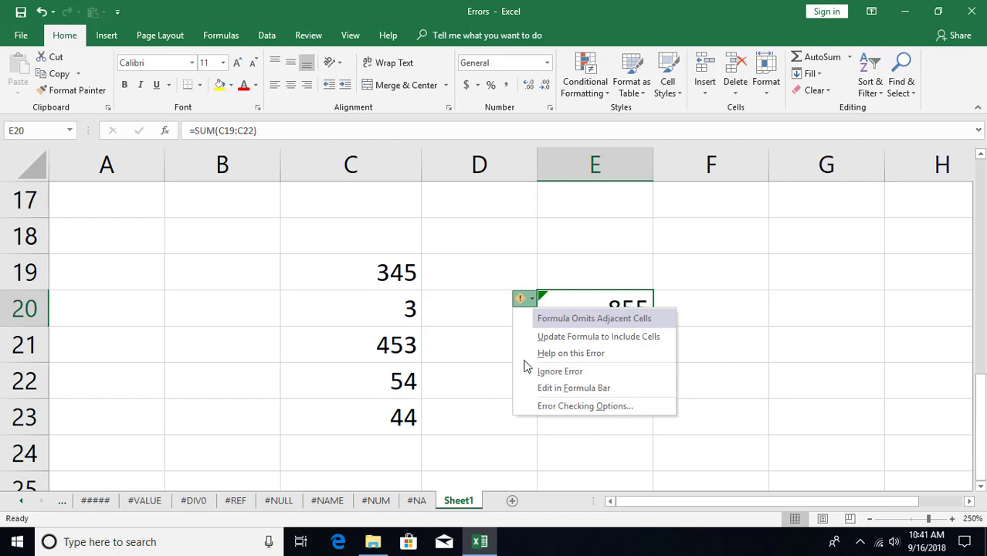
pyautogui.click(579, 337)
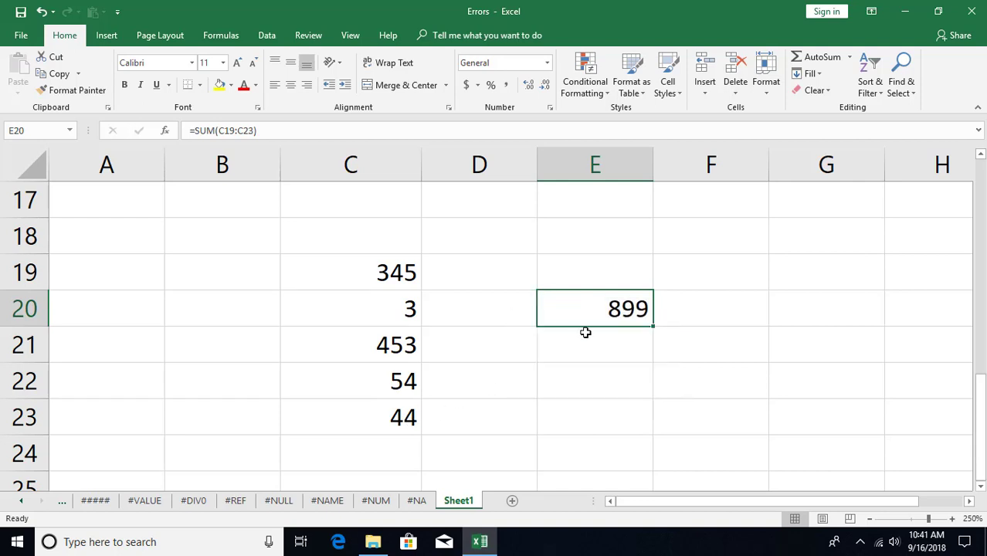
pyautogui.press('F2')
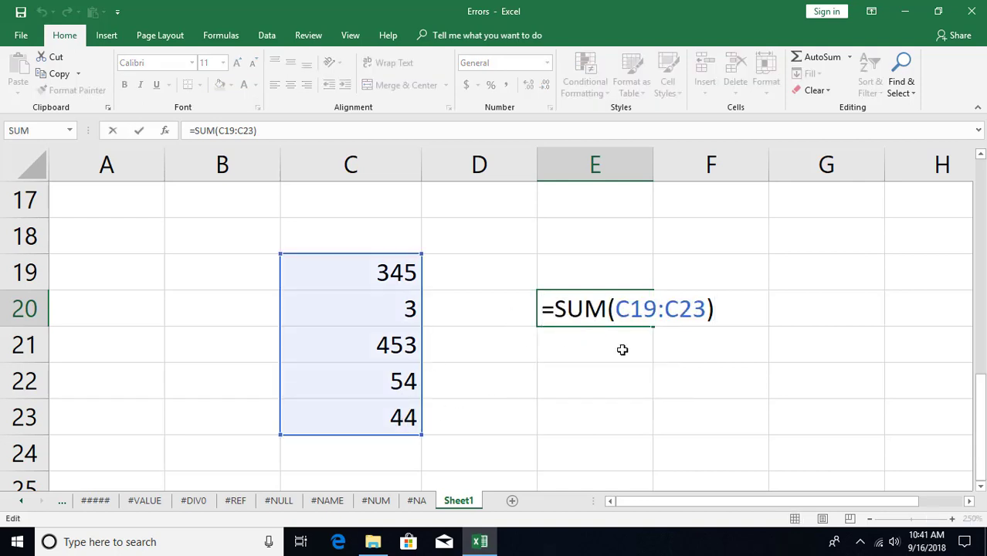
pyautogui.press('Escape')
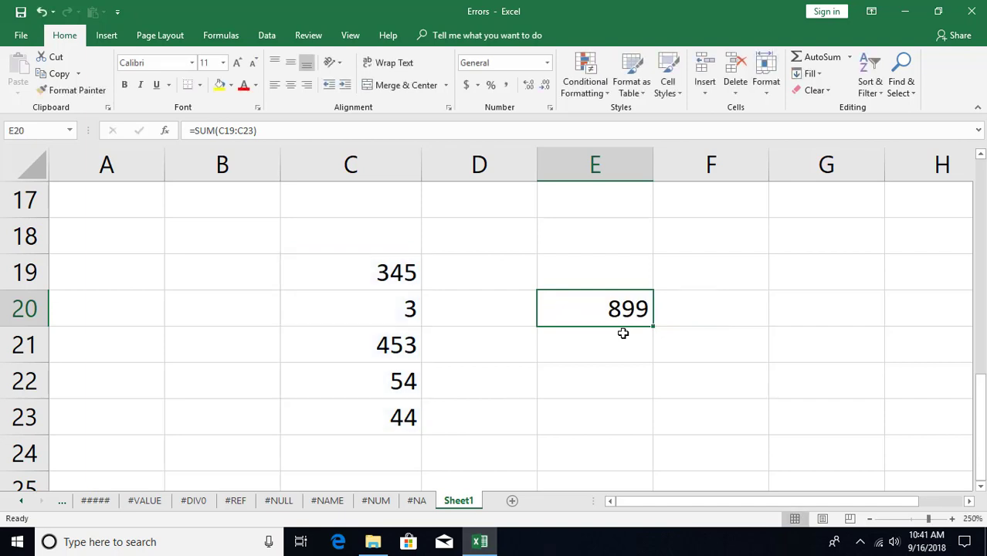
pyautogui.hotkey('ctrl', 'z')
# Step: Turn off the rule for formulas which omit cells in a region, starting from cell E20's error options
pyautogui.click(531, 303)
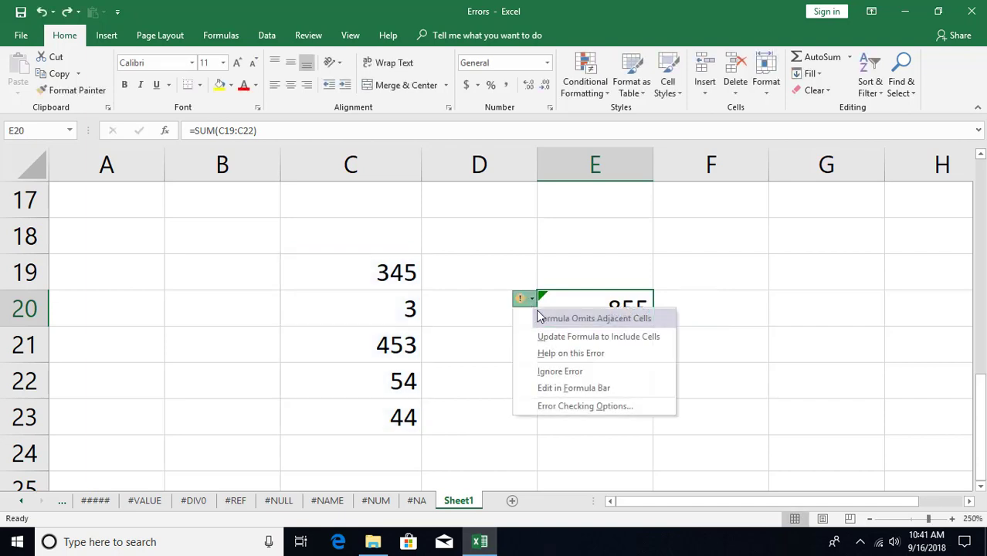
pyautogui.click(550, 406)
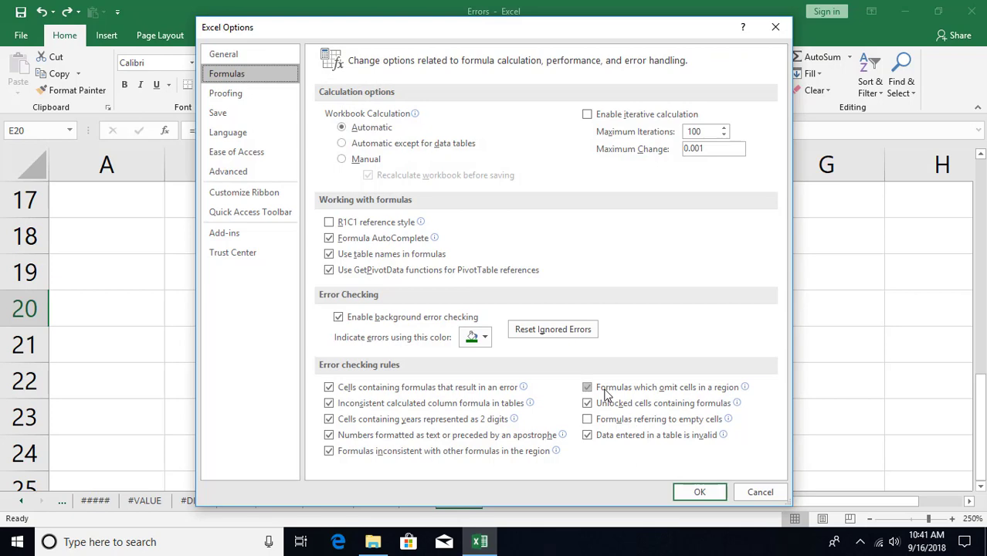
pyautogui.click(587, 388)
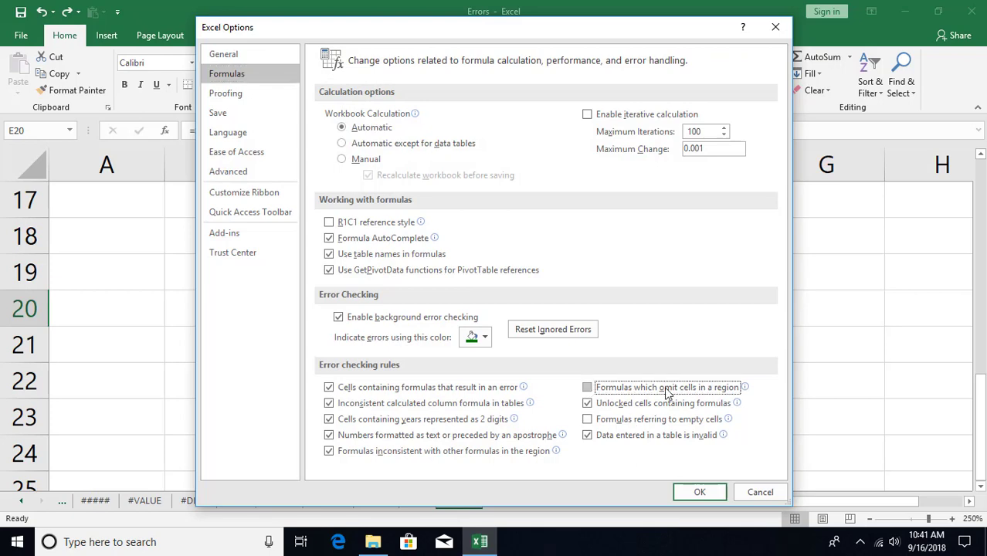
pyautogui.click(699, 493)
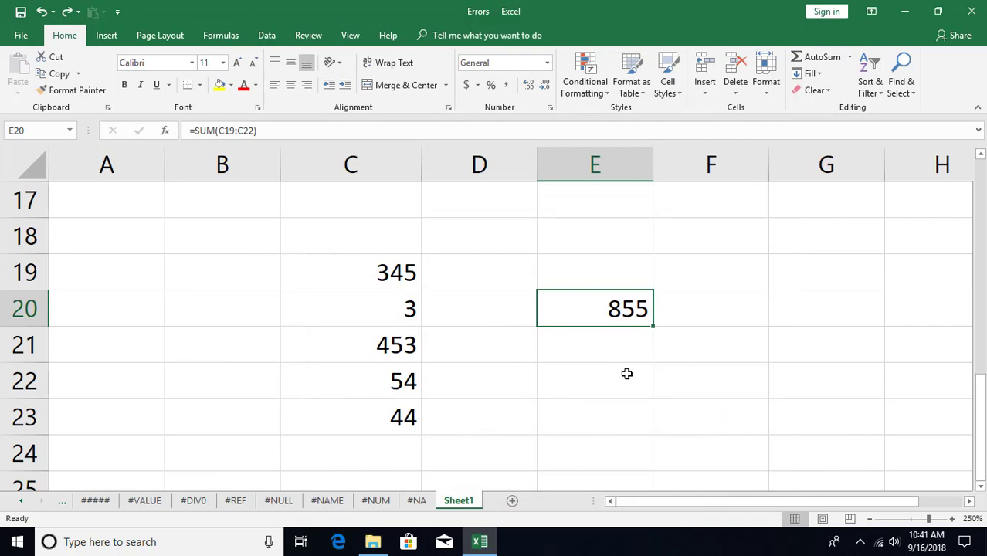
# Step: Turn the rule for formulas which omit cells in a region back on and read the unlocked cells rule's description
pyautogui.hotkey('alt', 'f')
pyautogui.press('t')
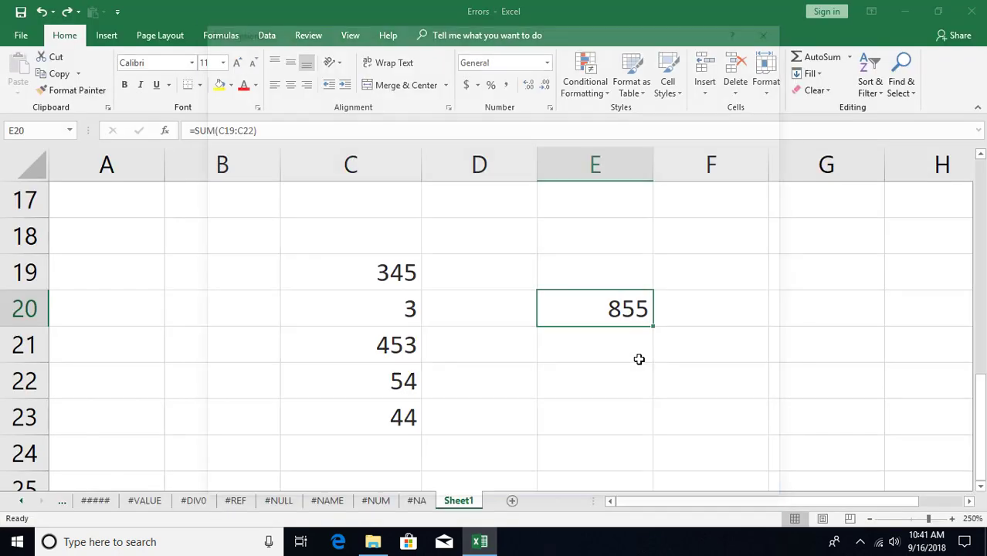
pyautogui.click(587, 388)
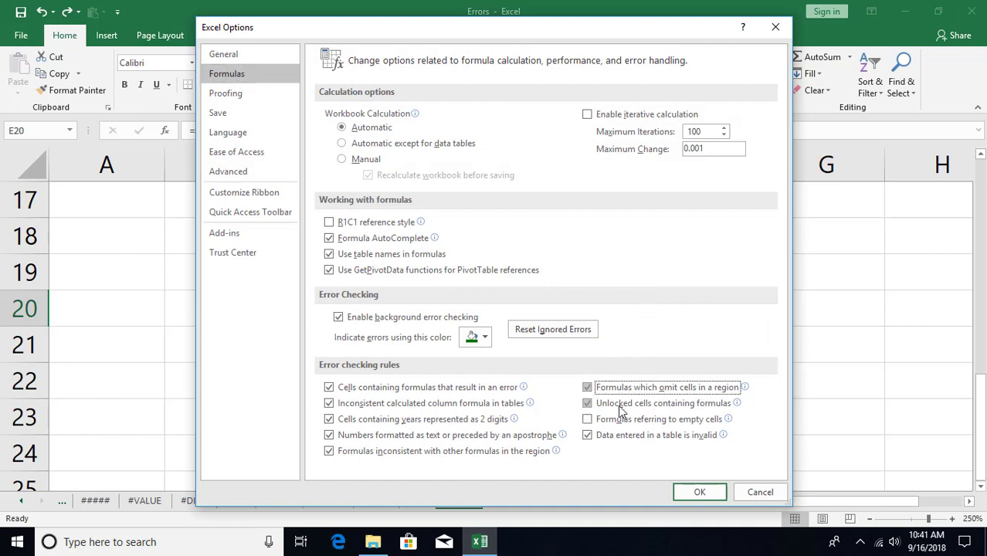
pyautogui.moveTo(672, 410)
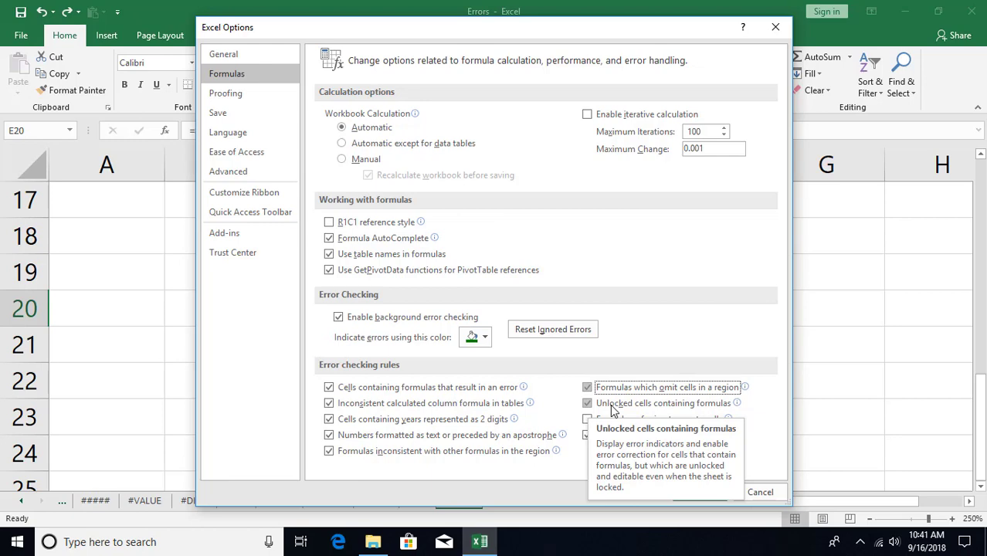
pyautogui.click(697, 492)
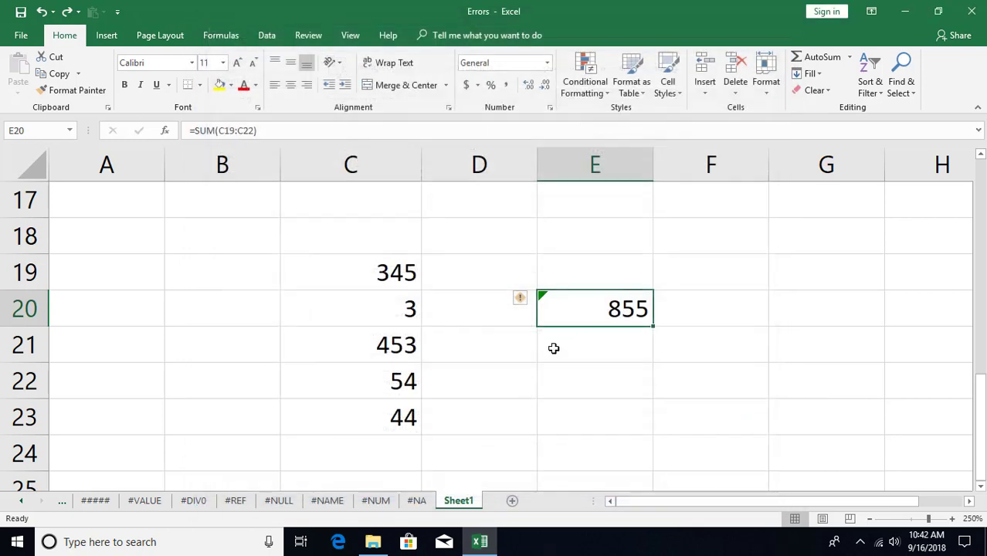
# Step: Enter 10 in cell C28 and 20 in cell C29
pyautogui.click(603, 371)
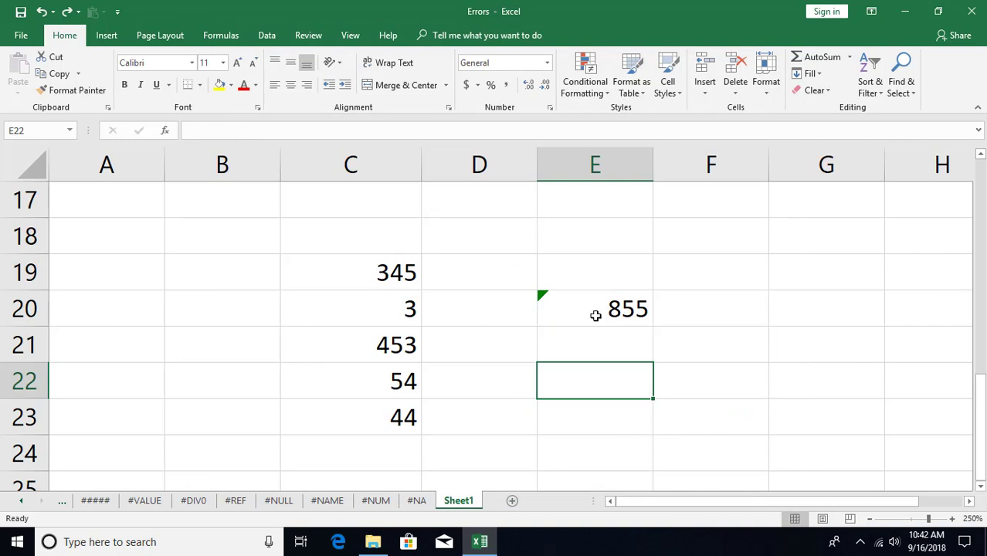
pyautogui.scroll(-1, 346, 339)
pyautogui.scroll(-3, 340, 324)
pyautogui.click(328, 276)
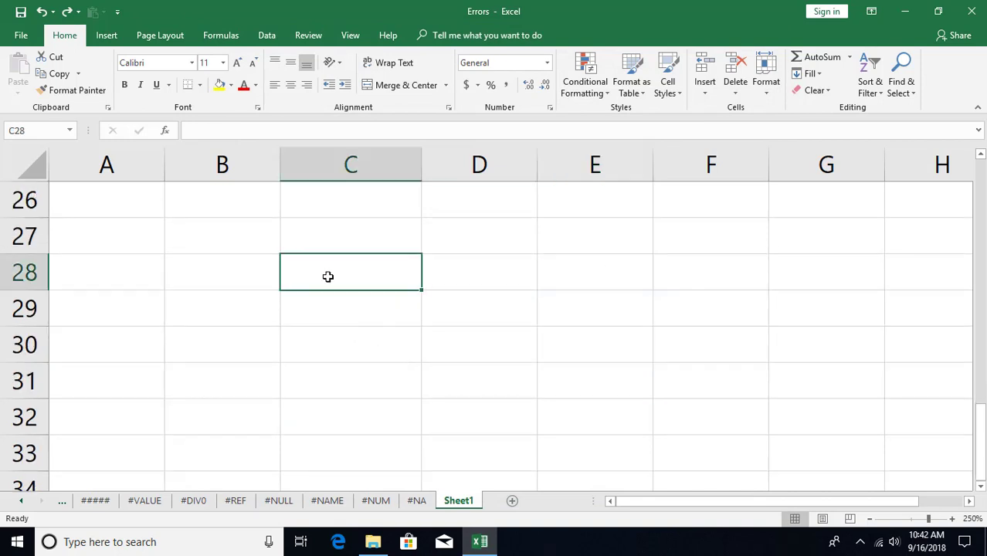
pyautogui.write('10')
pyautogui.press('Return')
pyautogui.write('20')
pyautogui.press('Return')
# Step: Enter the formula =C28+C29 in cell C30
pyautogui.write('=')
pyautogui.press('Up')
pyautogui.press('Up')
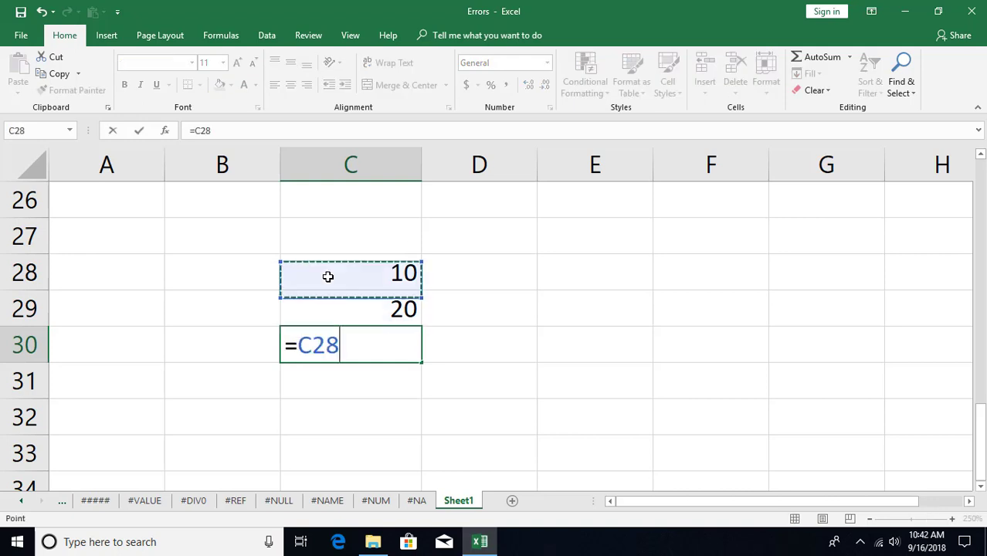
pyautogui.write('+')
pyautogui.press('Up')
pyautogui.press('Return')
# Step: Unlock the formula cell C30 in its cell protection settings
pyautogui.press('Up')
pyautogui.rightClick(384, 340)
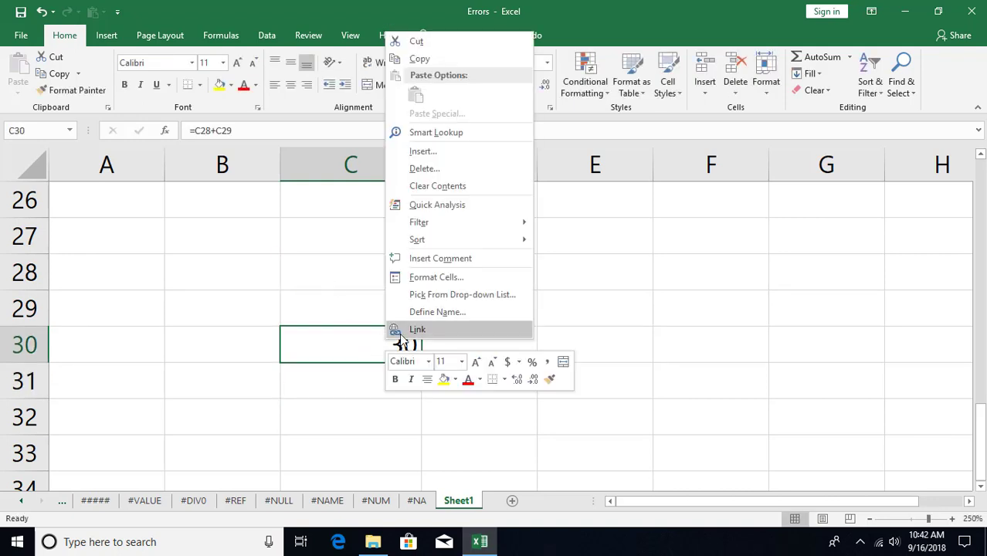
pyautogui.click(435, 278)
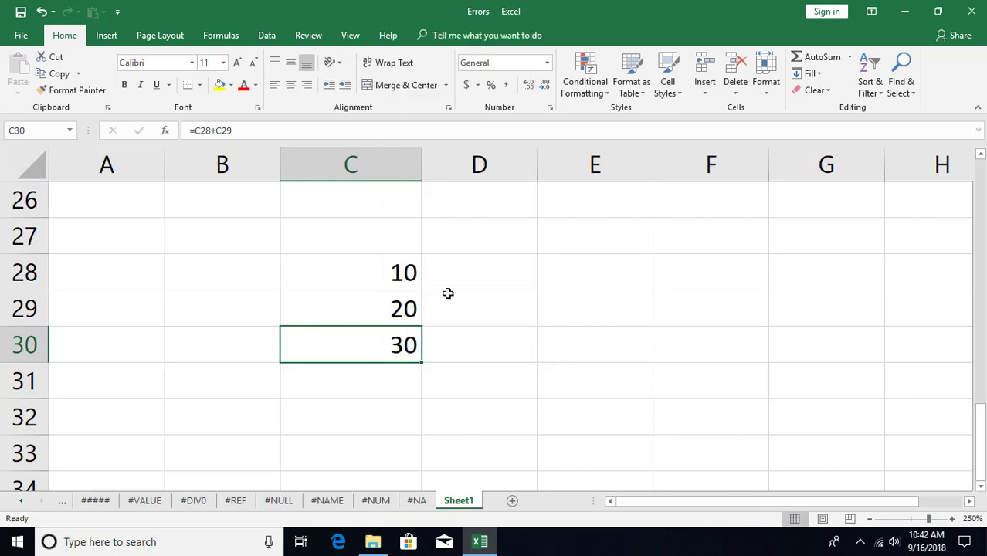
pyautogui.click(481, 136)
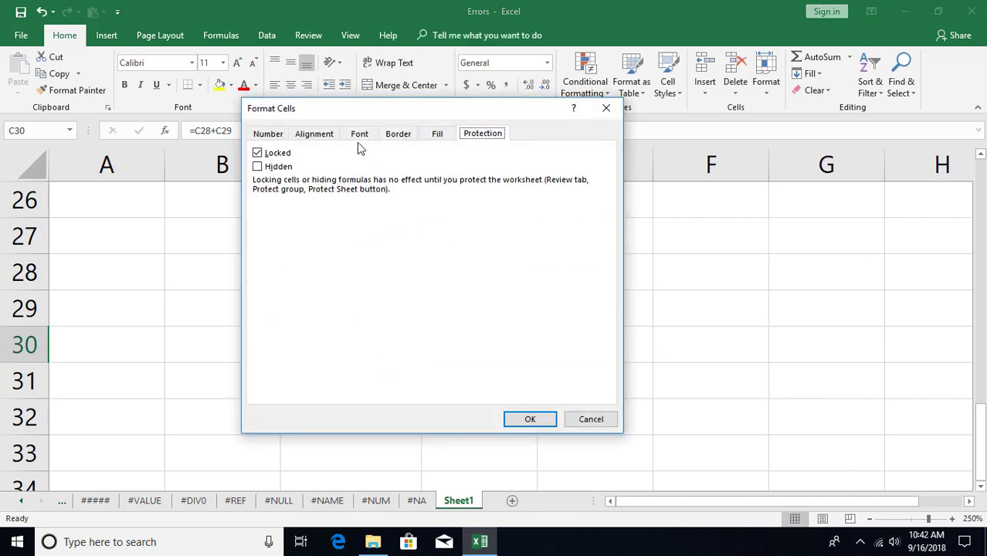
pyautogui.click(259, 155)
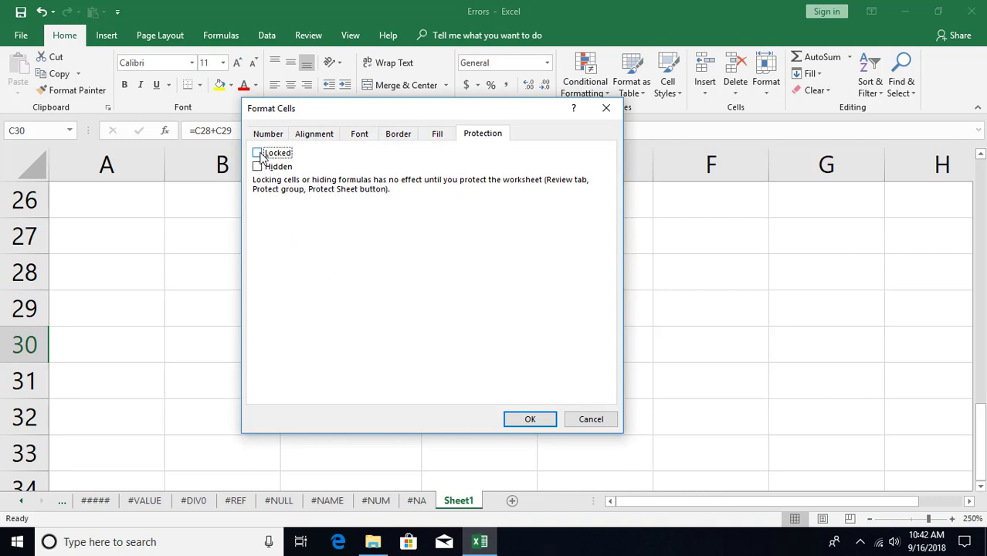
pyautogui.click(528, 418)
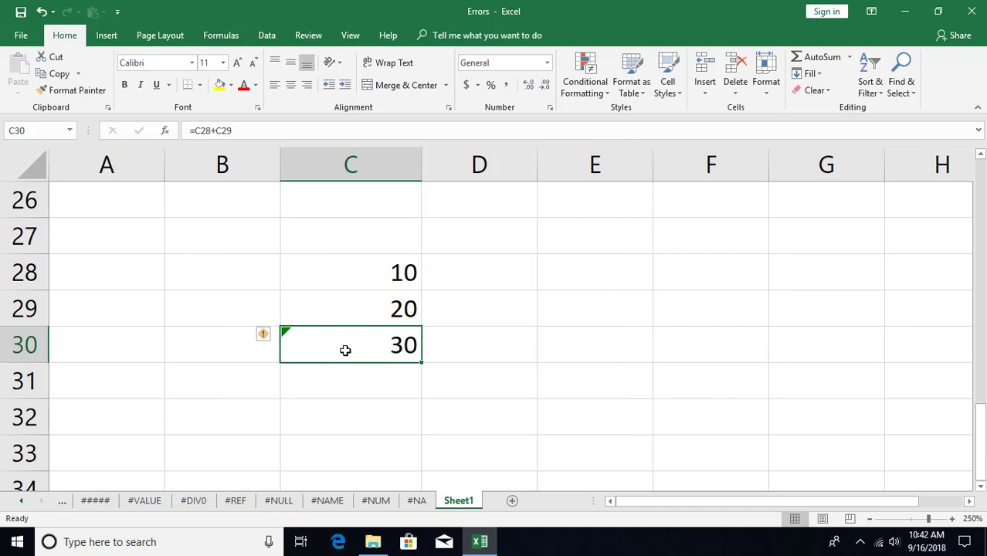
# Step: Switch the error checking rule for unlocked cells containing formulas off and back on, starting from cell C30's error options
pyautogui.click(270, 335)
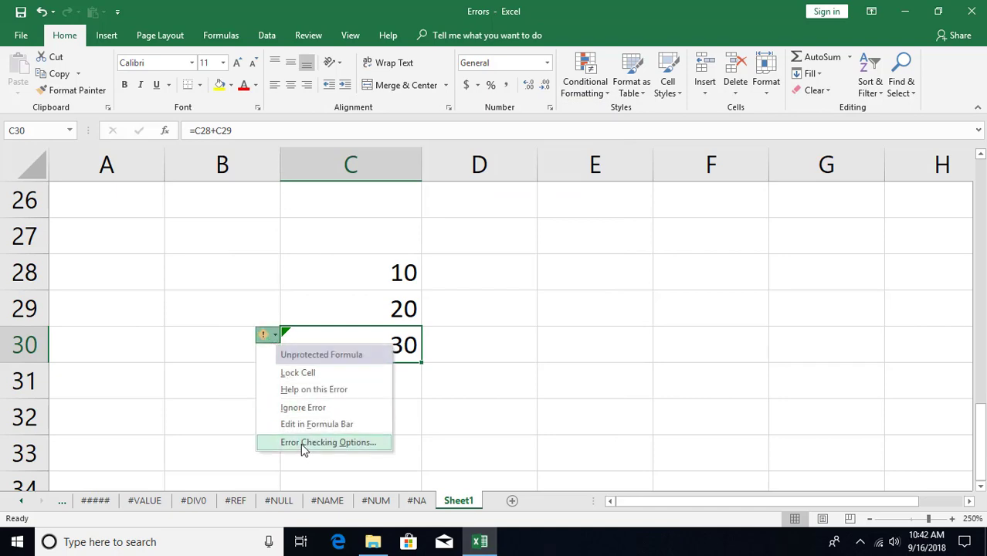
pyautogui.click(303, 443)
pyautogui.click(587, 405)
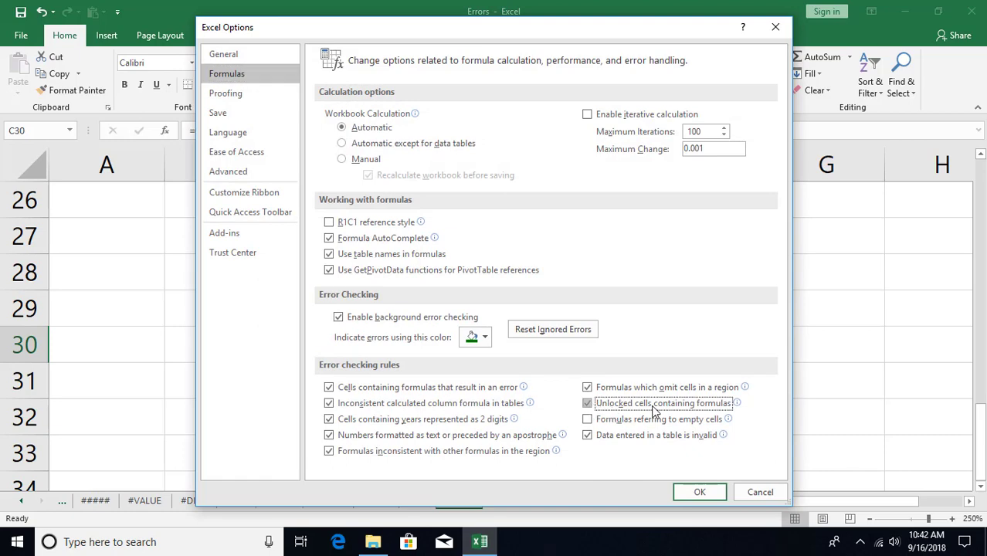
pyautogui.click(589, 404)
pyautogui.click(697, 495)
pyautogui.press('space')
pyautogui.click(699, 493)
# Step: Enter the formula =A35+B35 in cell C35 and select that cell again
pyautogui.scroll(-1, 697, 403)
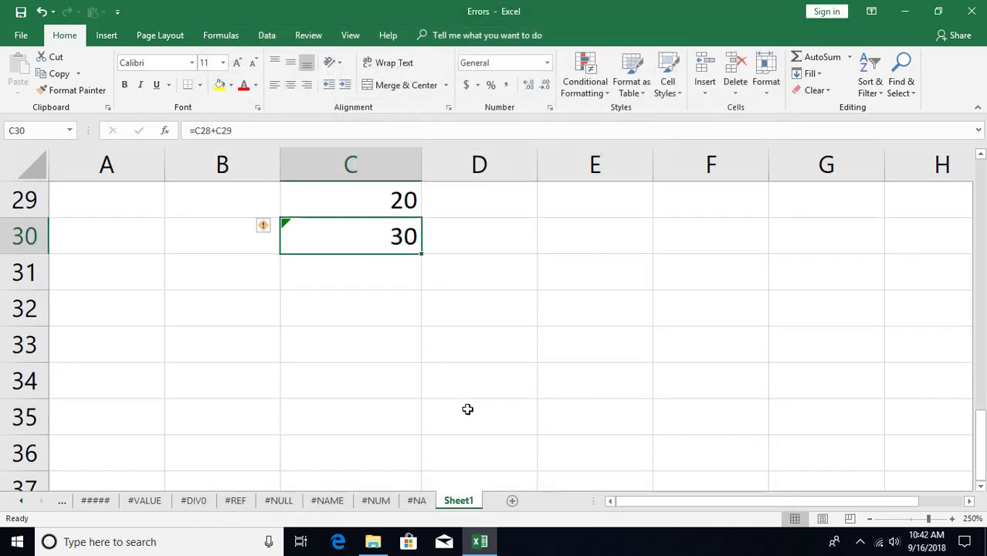
pyautogui.click(385, 401)
pyautogui.write('=')
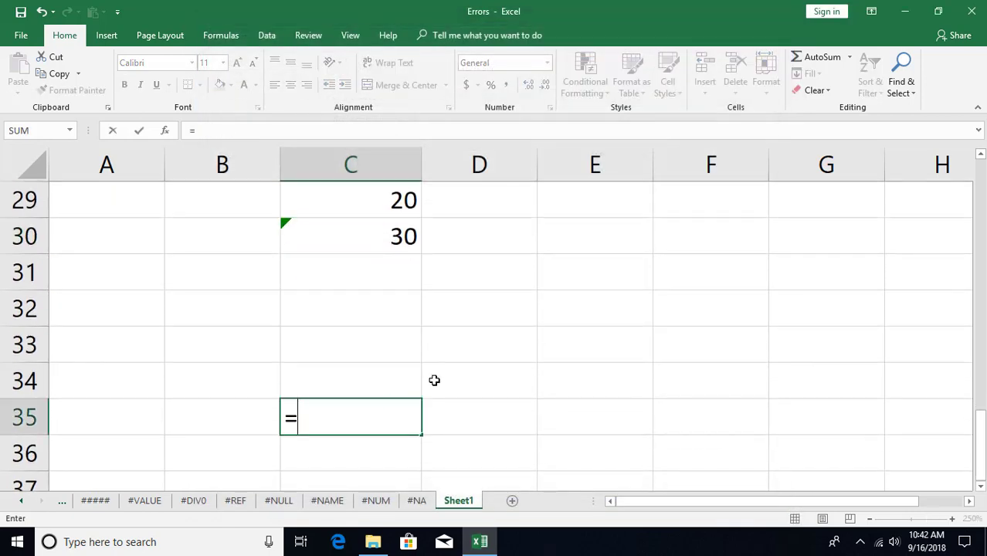
pyautogui.press('Left')
pyautogui.press('Left')
pyautogui.write('+')
pyautogui.press('Left')
pyautogui.press('Left')
pyautogui.press('Right')
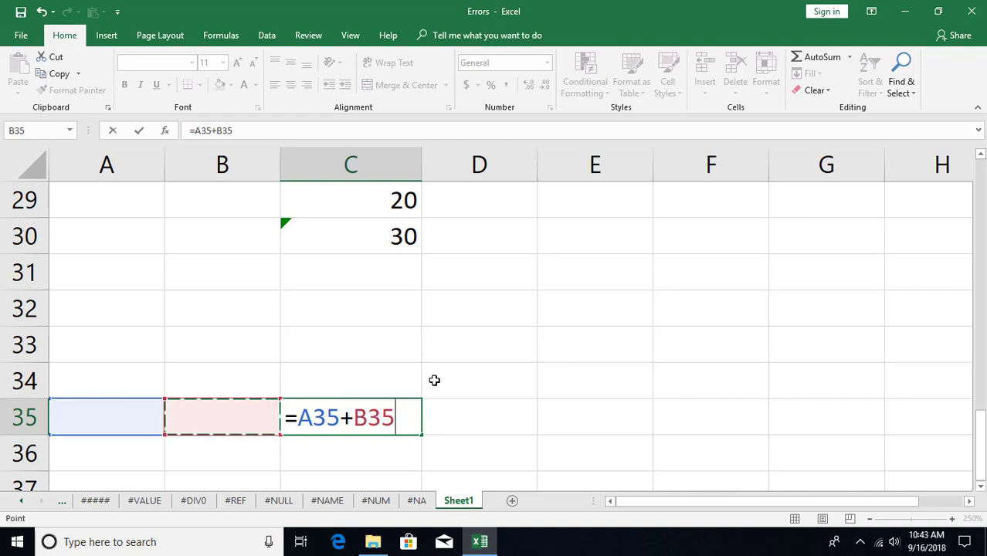
pyautogui.press('Return')
pyautogui.press('Up')
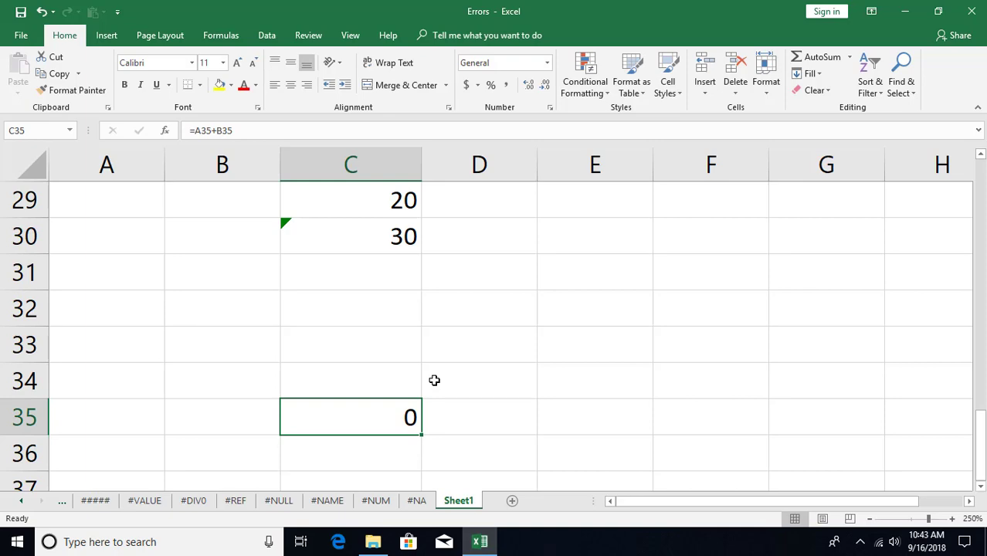
# Step: Turn on the error checking rule for formulas referring to empty cells
pyautogui.hotkey('alt', 'f')
pyautogui.press('t')
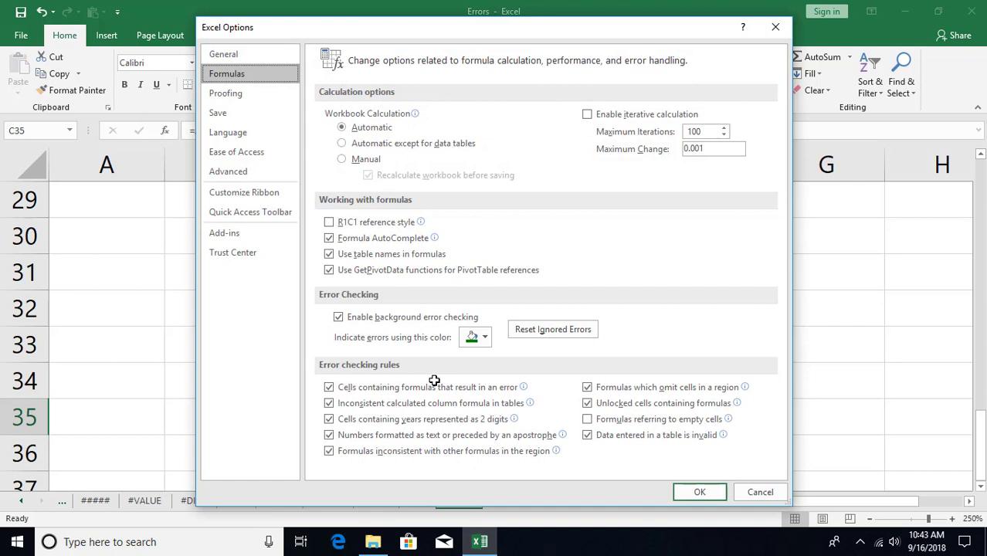
pyautogui.click(588, 420)
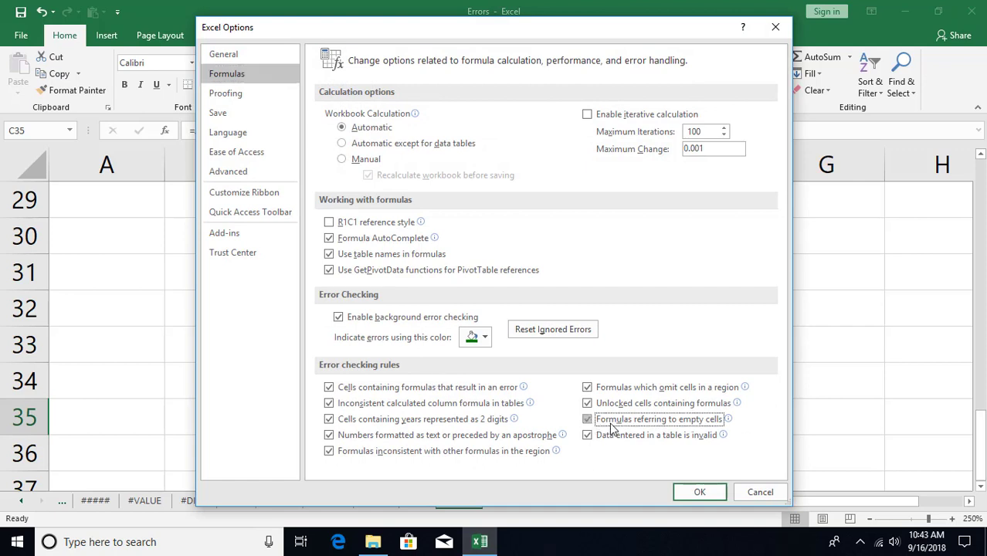
pyautogui.click(692, 488)
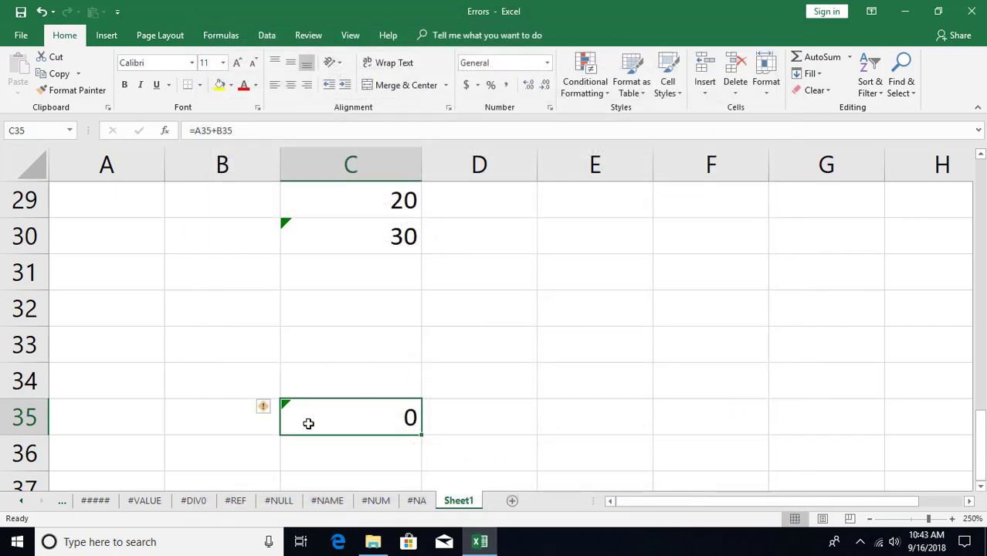
# Step: Enter 2 in cell A35 and 3 in cell B35, then select the formula cell C35
pyautogui.click(101, 417)
pyautogui.write('2')
pyautogui.press('Tab')
pyautogui.write('3')
pyautogui.press('Up')
pyautogui.press('Right')
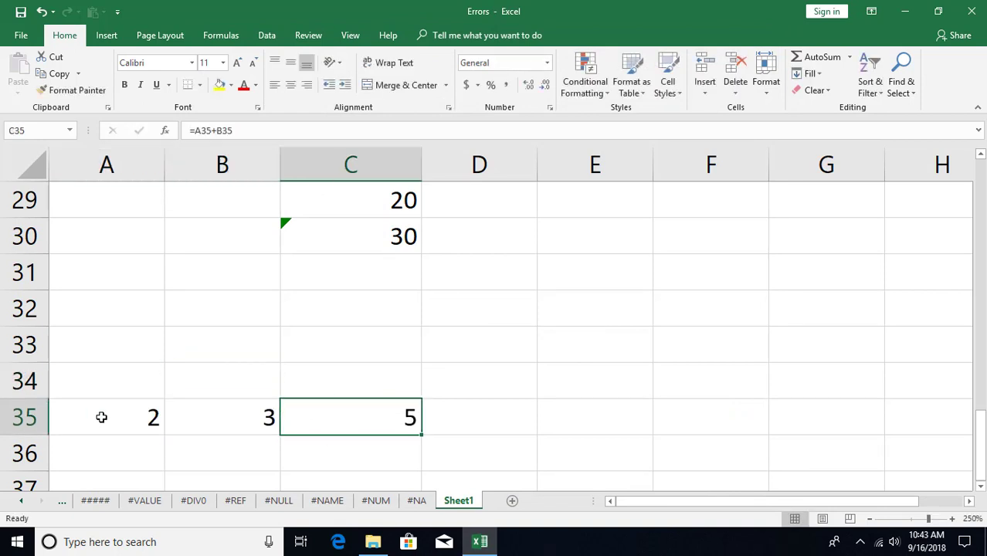
# Step: Turn off the error checking rule for formulas referring to empty cells and apply the options
pyautogui.hotkey('alt', 'f')
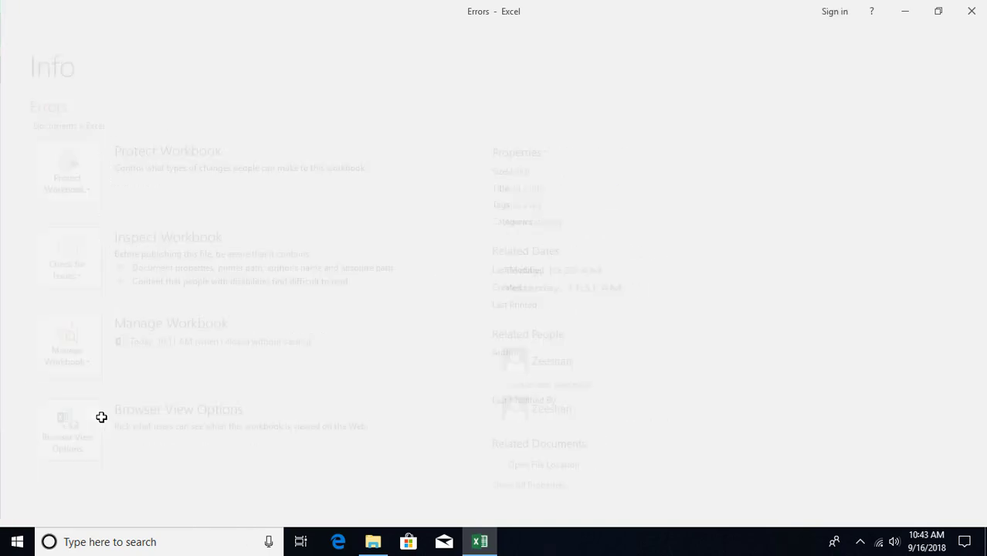
pyautogui.press('t')
pyautogui.click(589, 419)
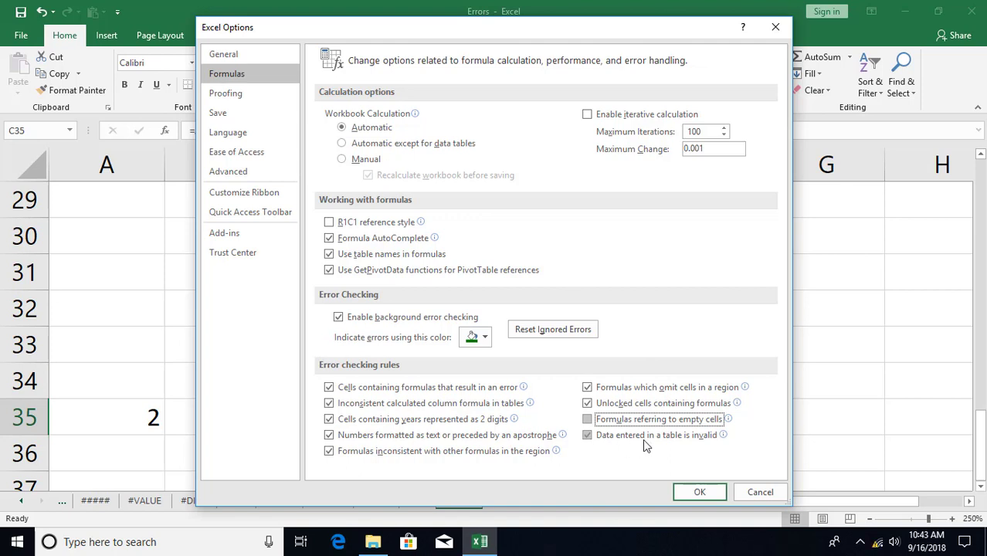
pyautogui.moveTo(660, 444)
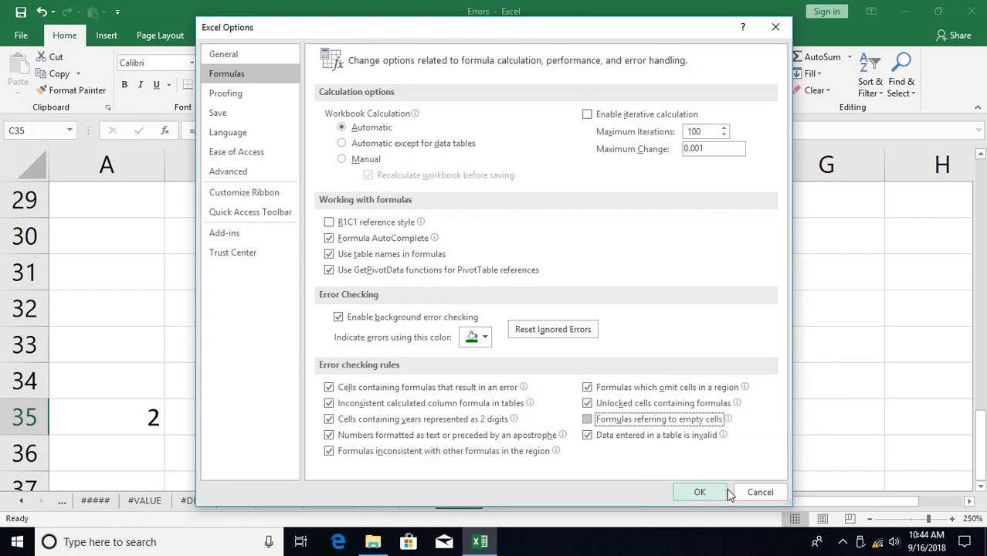
pyautogui.click(724, 493)
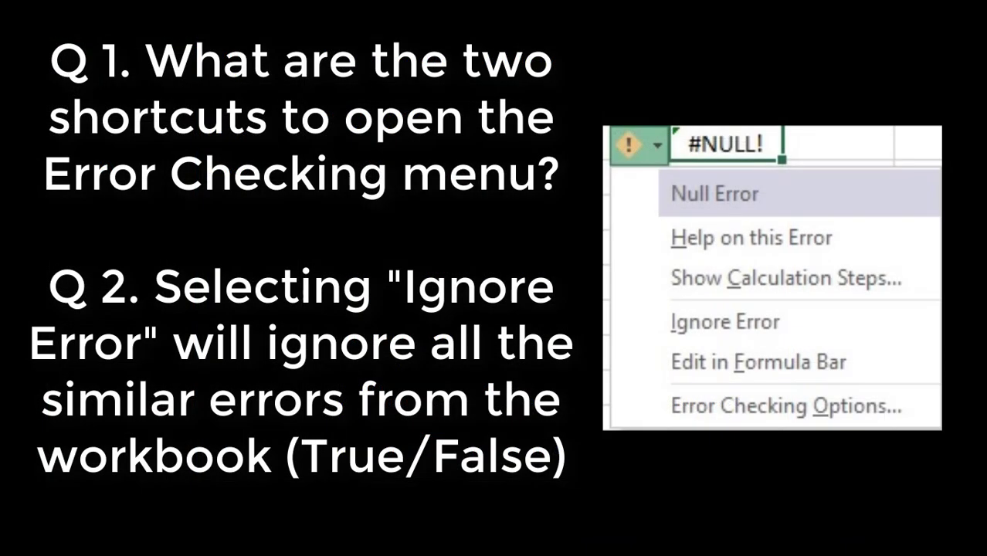